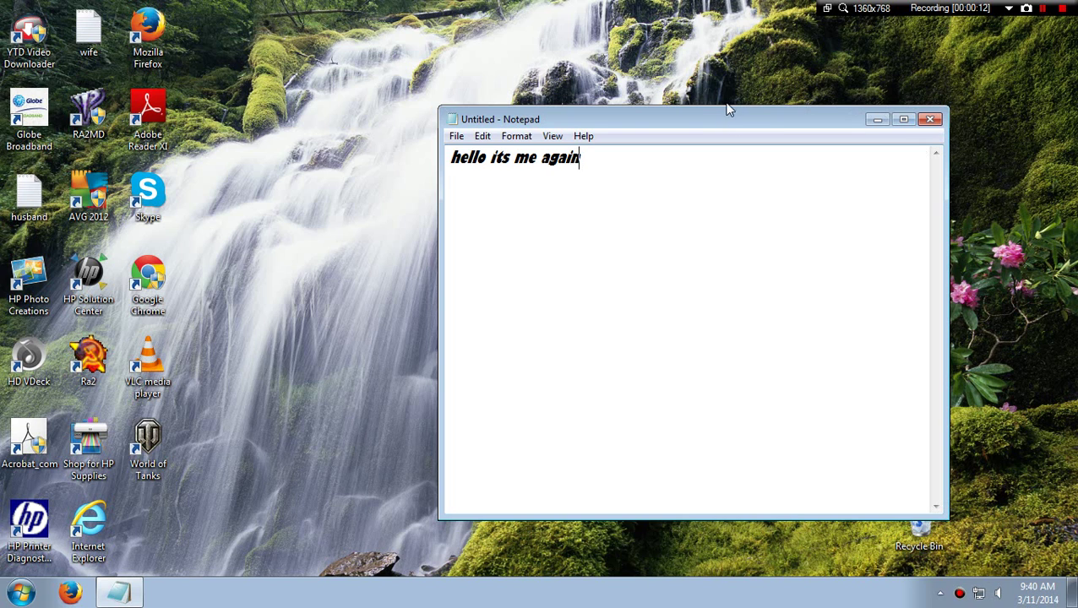
# Step: Reposition the Notepad window and replace its text with "ill gonna show u how to access all files,executables on windows 7" and ";)" below
pyautogui.moveTo(722, 118); pyautogui.dragTo(478, 81)
pyautogui.moveTo(358, 127); pyautogui.dragTo(12, 118)
pyautogui.press('BackSpace')
pyautogui.write('ill gonna')
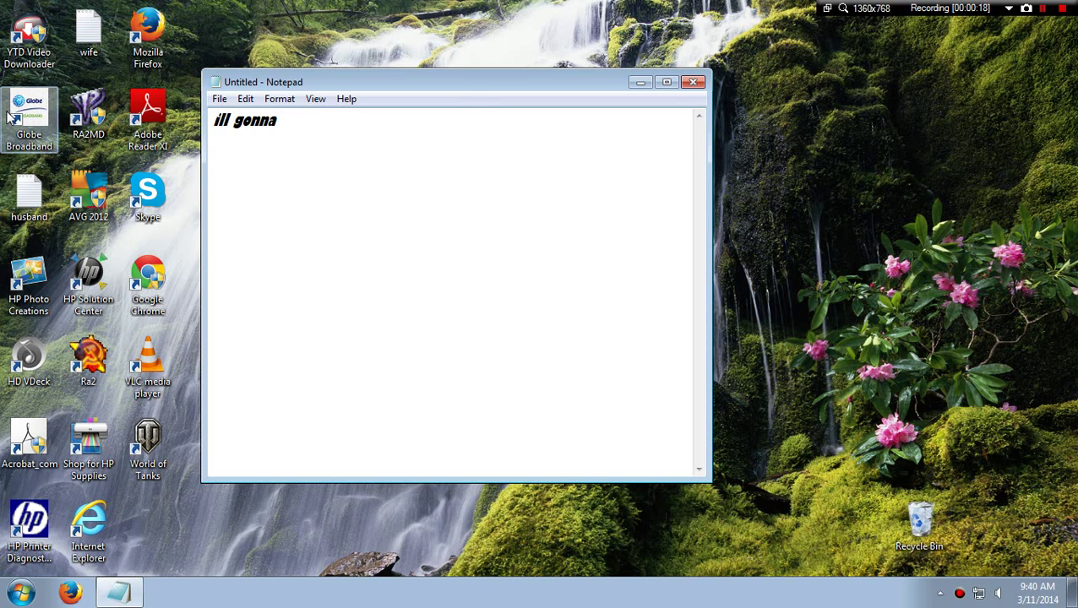
pyautogui.write(' show u how to access all files,execut')
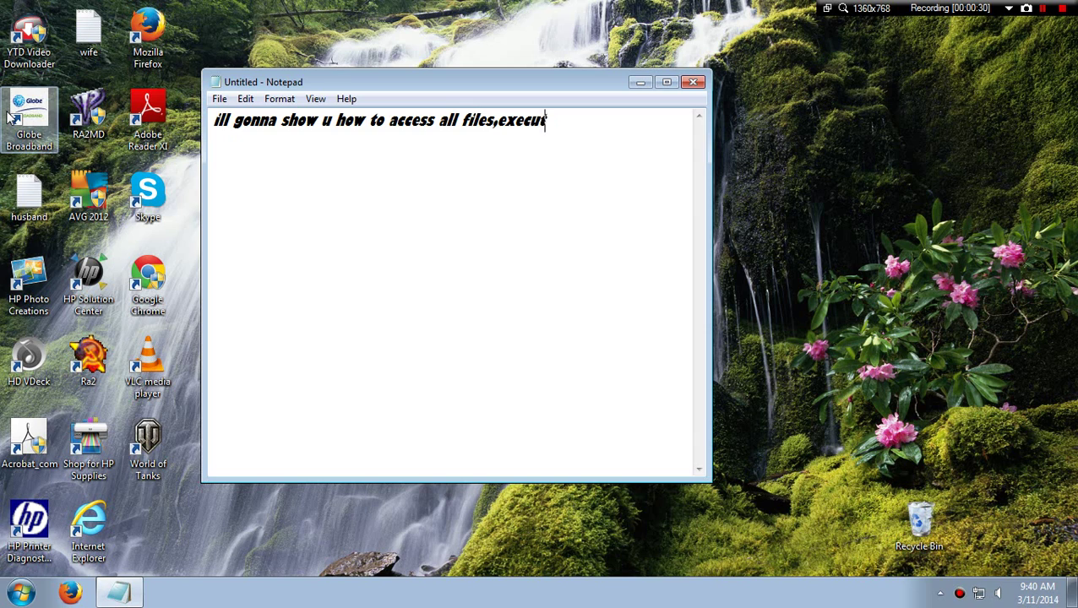
pyautogui.write('ables on windown')
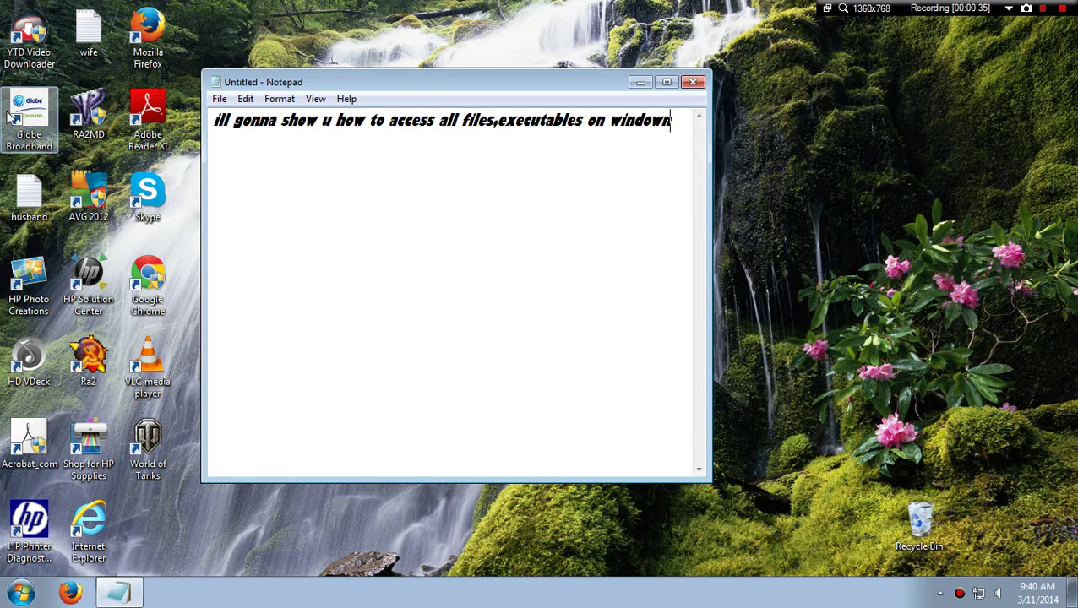
pyautogui.press('BackSpace')
pyautogui.write('s 7')
pyautogui.press('Return')
pyautogui.write(';)')
# Step: Replace the note with "1.go to local disks drive example:c,d,f or any drive"
pyautogui.moveTo(212, 120); pyautogui.dragTo(227, 144)
pyautogui.press('BackSpace')
pyautogui.write('1.go to l')
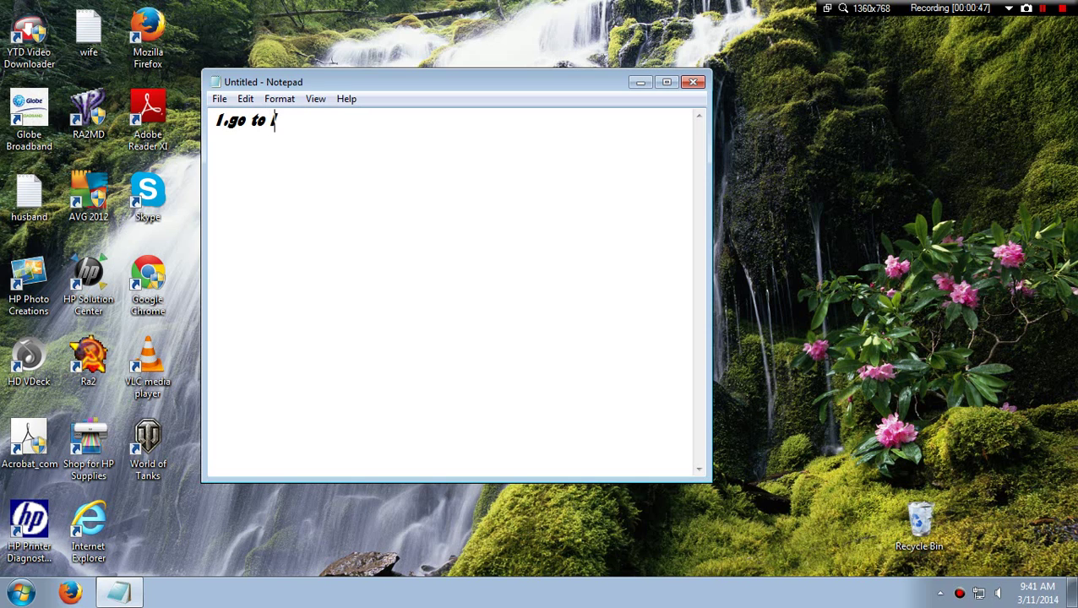
pyautogui.write('ocal di')
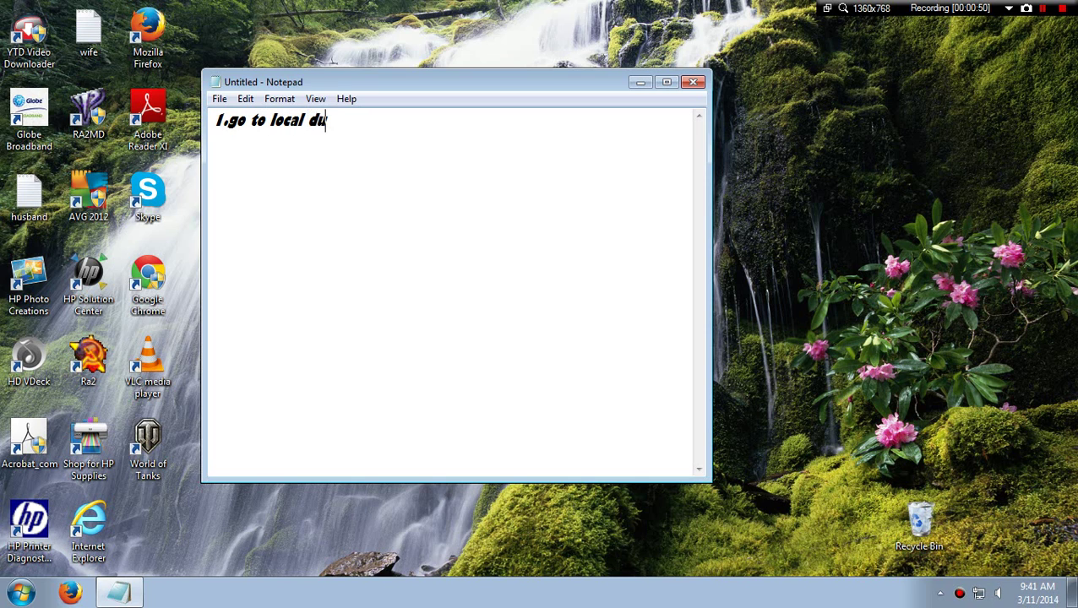
pyautogui.write('sks')
pyautogui.write(' driv')
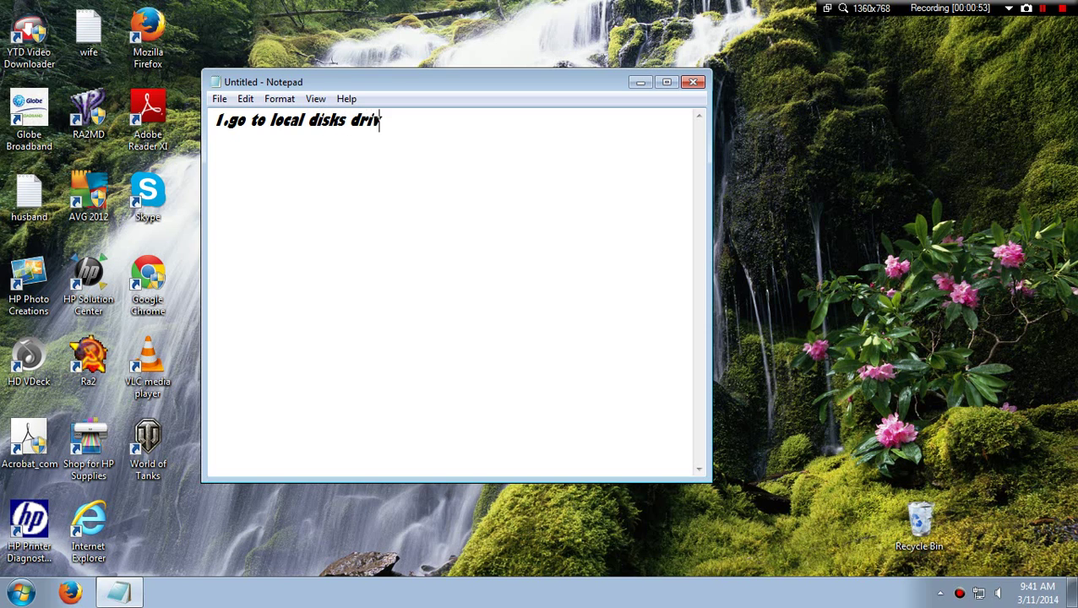
pyautogui.write('e example:')
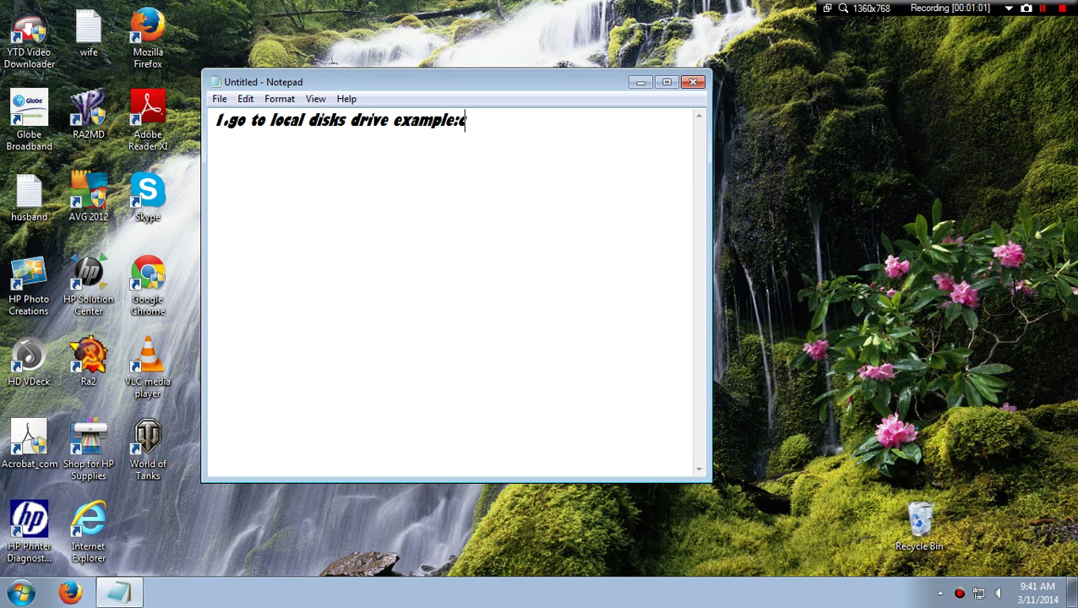
pyautogui.write('c,d,f or an')
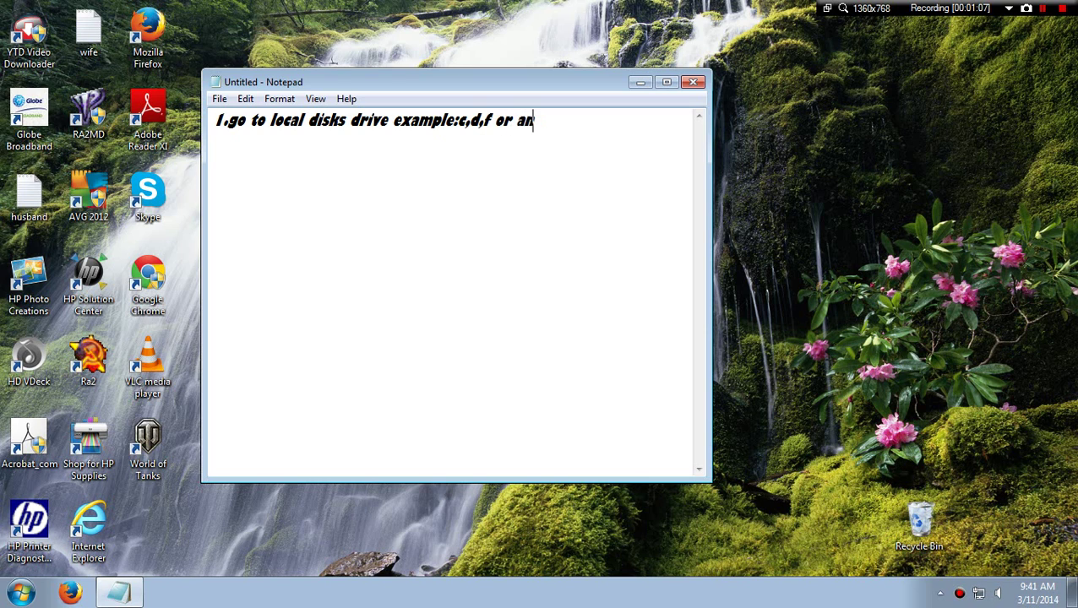
pyautogui.write('y drive')
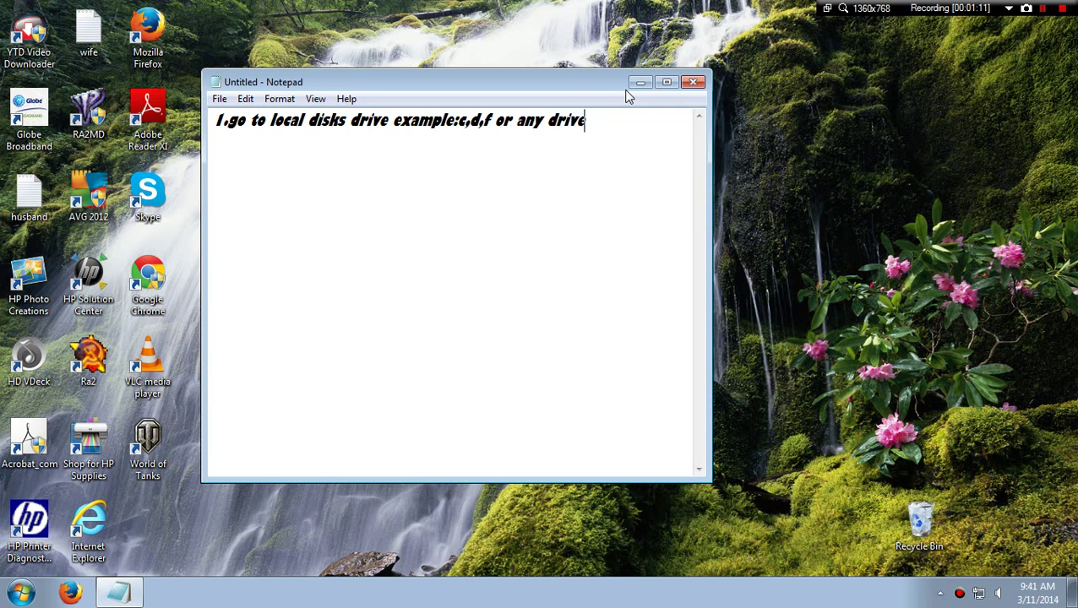
# Step: Clear the note, then open Computer in Windows Explorer and select the DATA (F:) drive
pyautogui.click(20, 593)
pyautogui.click(597, 146)
pyautogui.moveTo(597, 146); pyautogui.dragTo(224, 120)
pyautogui.press('BackSpace')
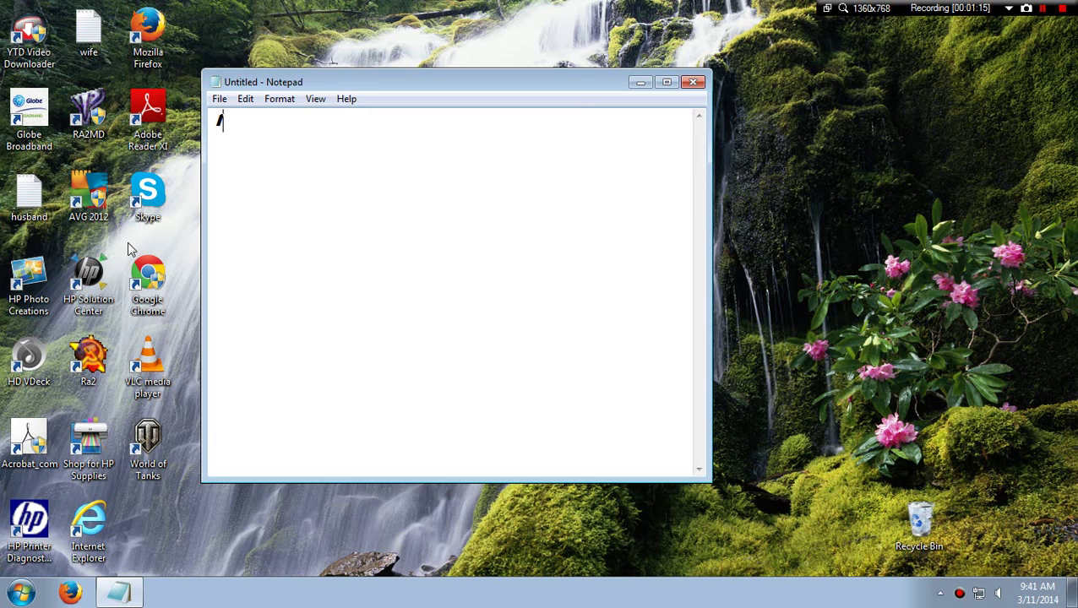
pyautogui.press('super')
pyautogui.click(260, 198)
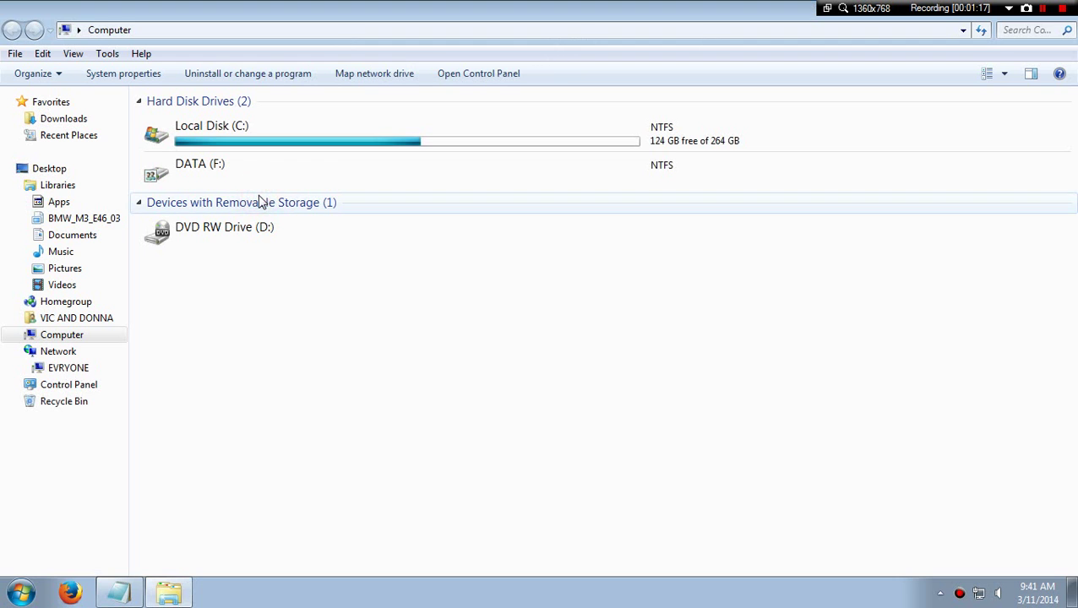
pyautogui.click(286, 173)
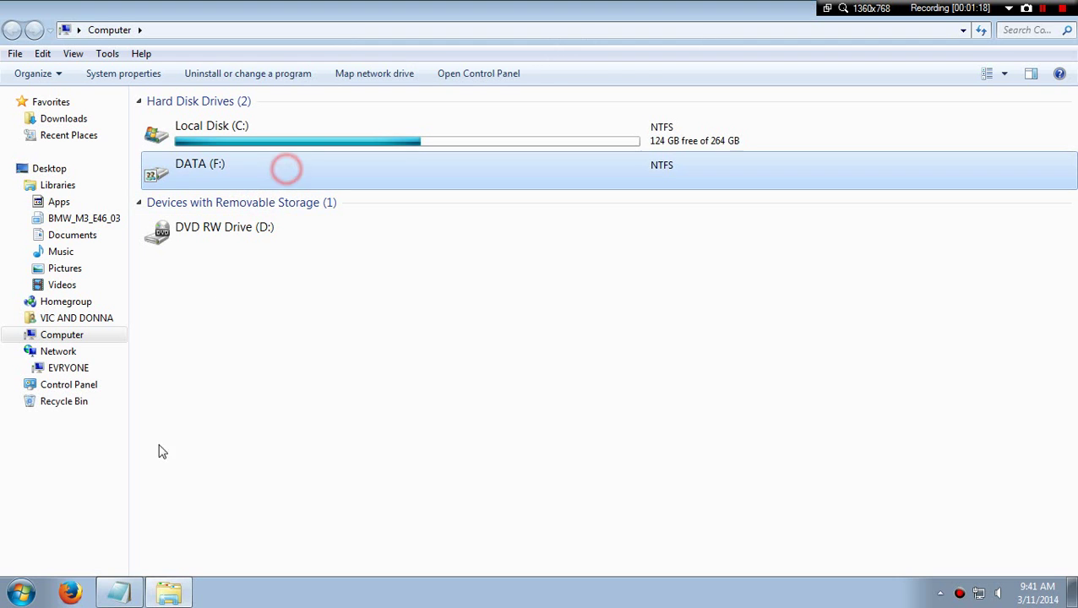
# Step: Switch to Notepad and write "try to open" as the note
pyautogui.click(126, 588)
pyautogui.write('tr')
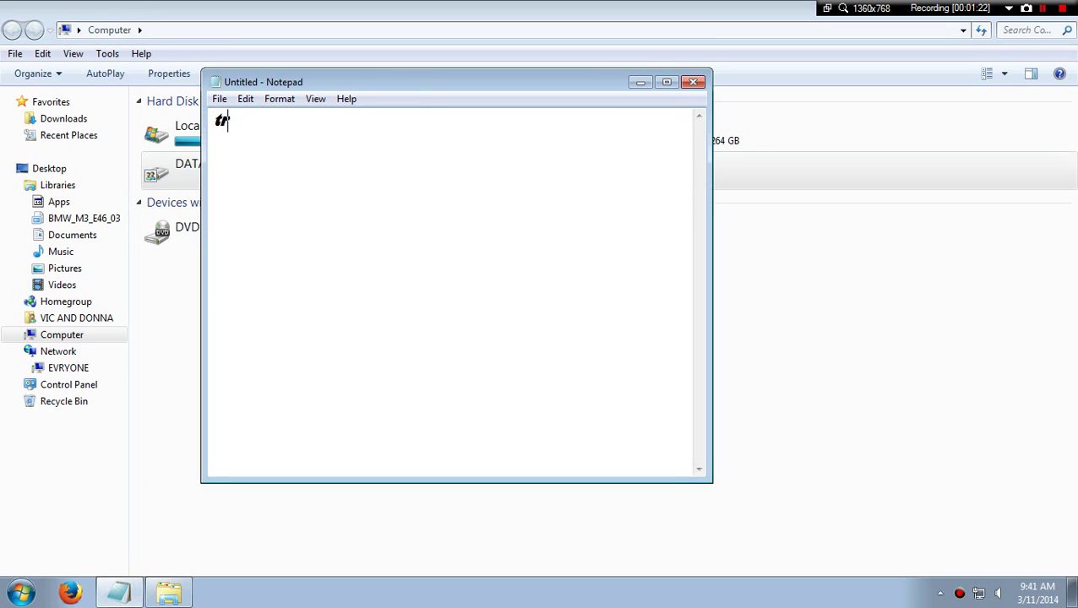
pyautogui.write('y to open')
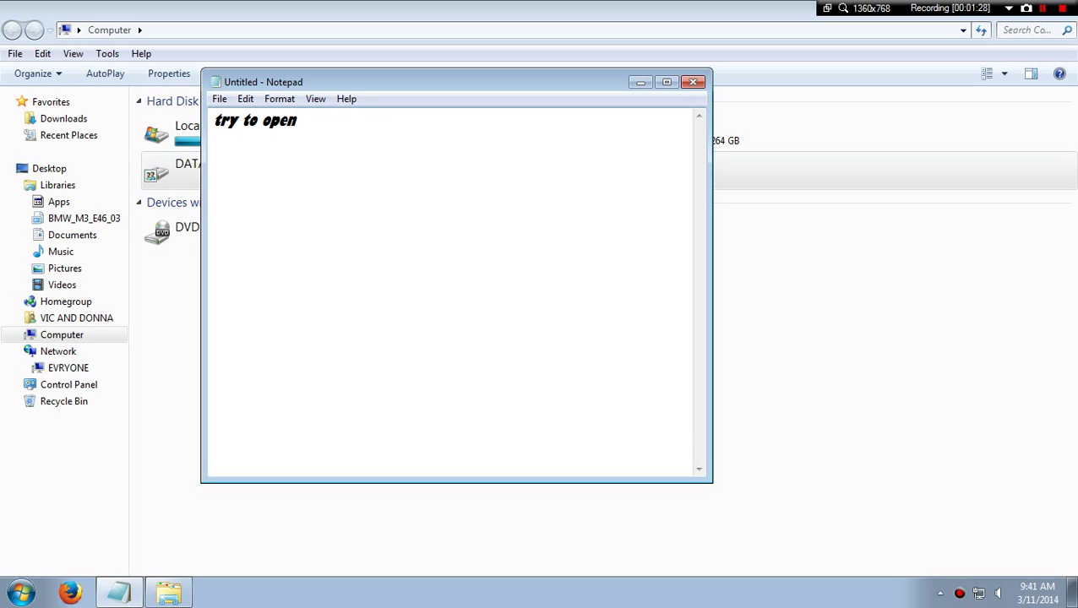
# Step: Clear the note and try to open the DATA (F:) drive in Windows Explorer
pyautogui.moveTo(351, 122); pyautogui.dragTo(213, 122)
pyautogui.doubleClick(168, 179)
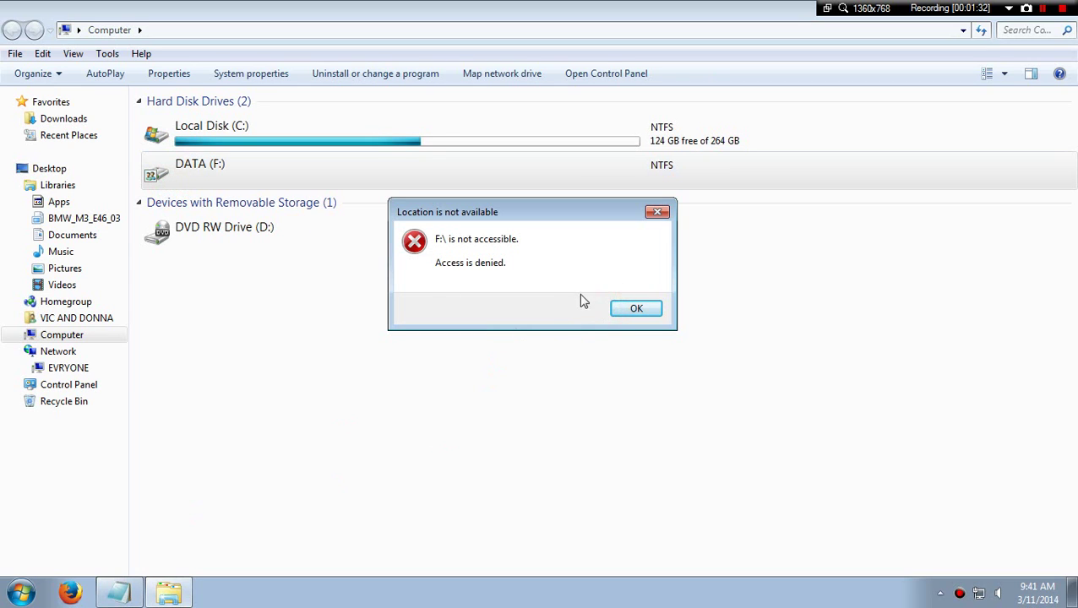
pyautogui.click(635, 309)
# Step: Switch to Notepad and write "to access:" with "do this:click properties on drive" on the line below
pyautogui.click(118, 591)
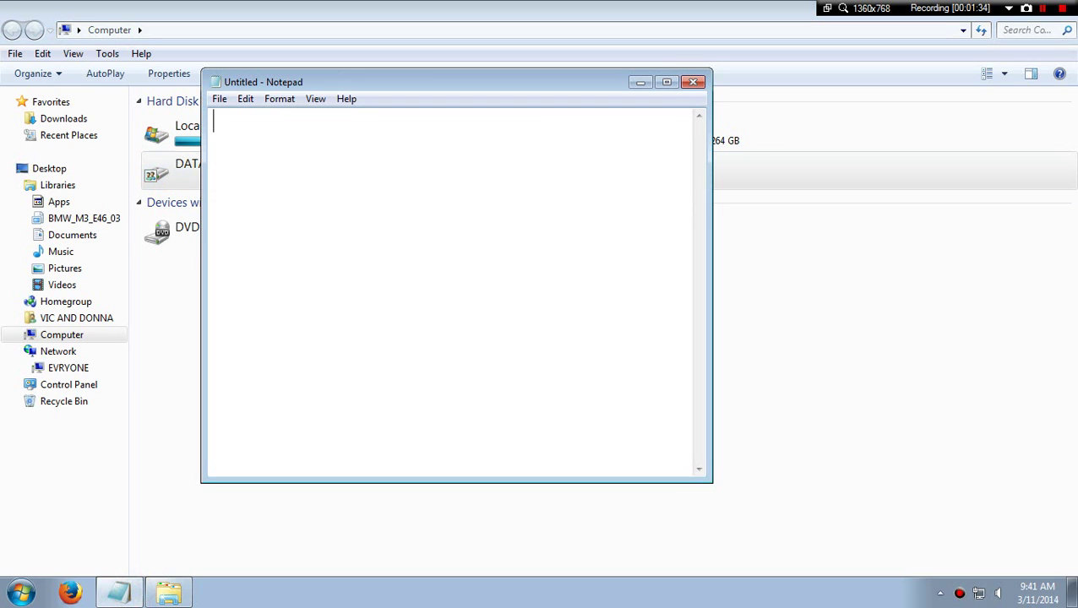
pyautogui.write('to access')
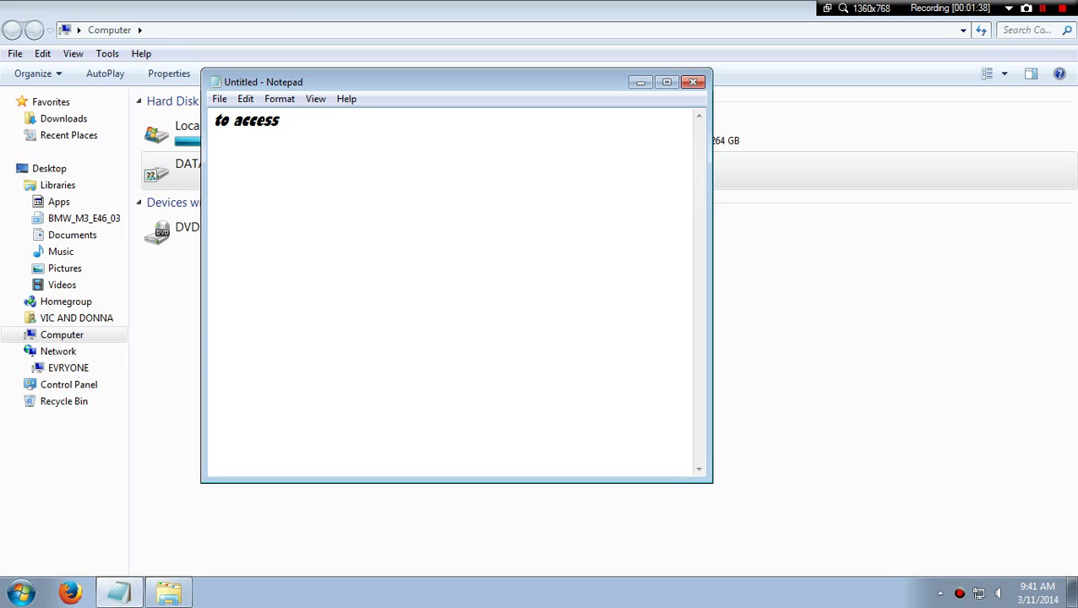
pyautogui.write(':')
pyautogui.press('Return')
pyautogui.write('do this')
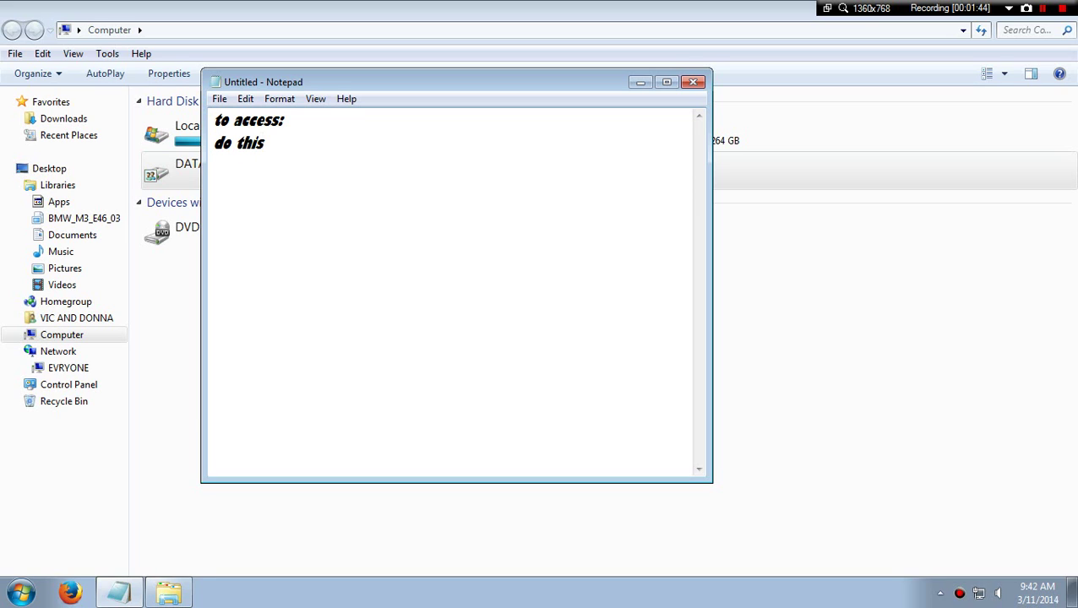
pyautogui.write(':click proper')
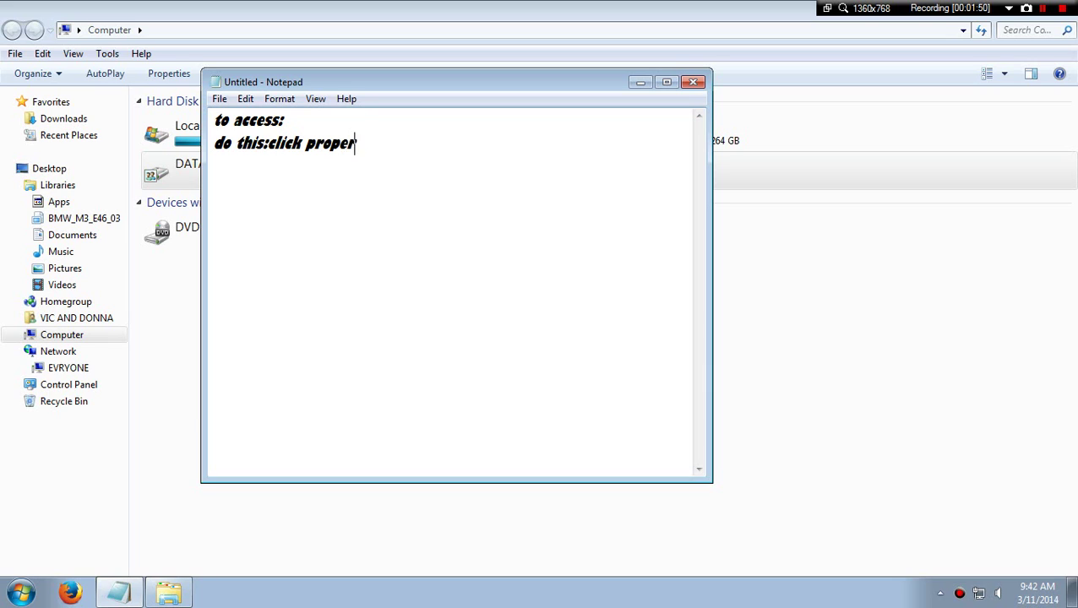
pyautogui.write('ties on ')
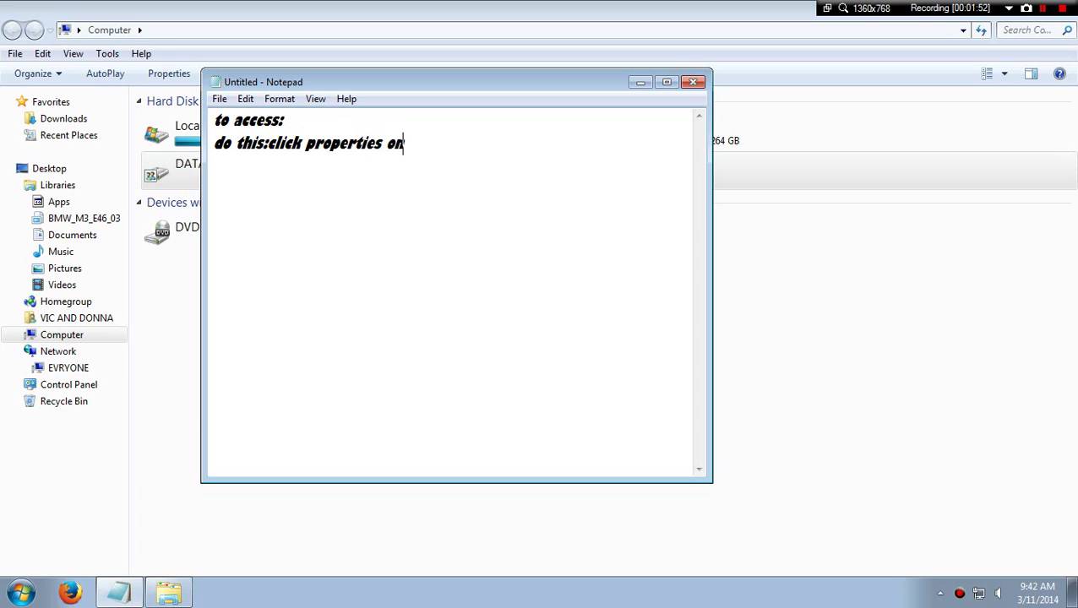
pyautogui.write('drive')
# Step: Open the properties of the DATA (F:) drive in Windows Explorer
pyautogui.click(192, 186)
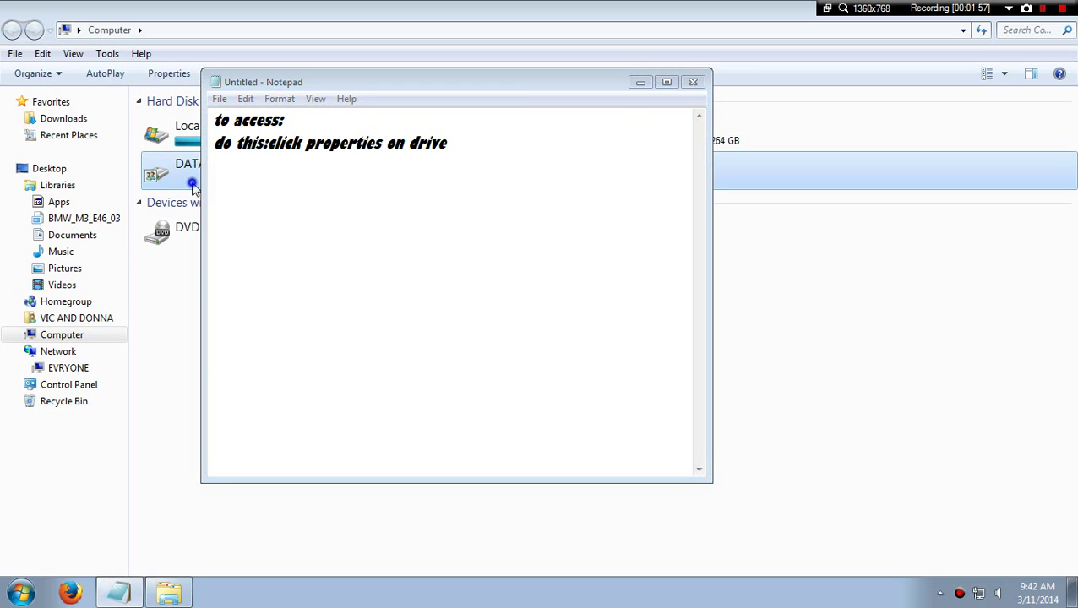
pyautogui.rightClick(193, 182)
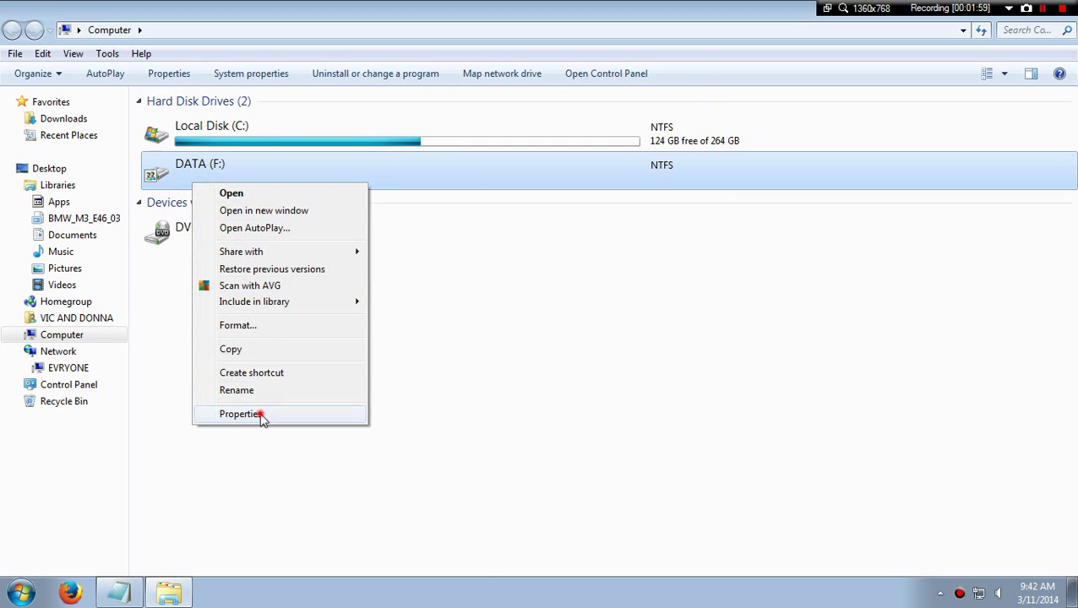
pyautogui.click(254, 414)
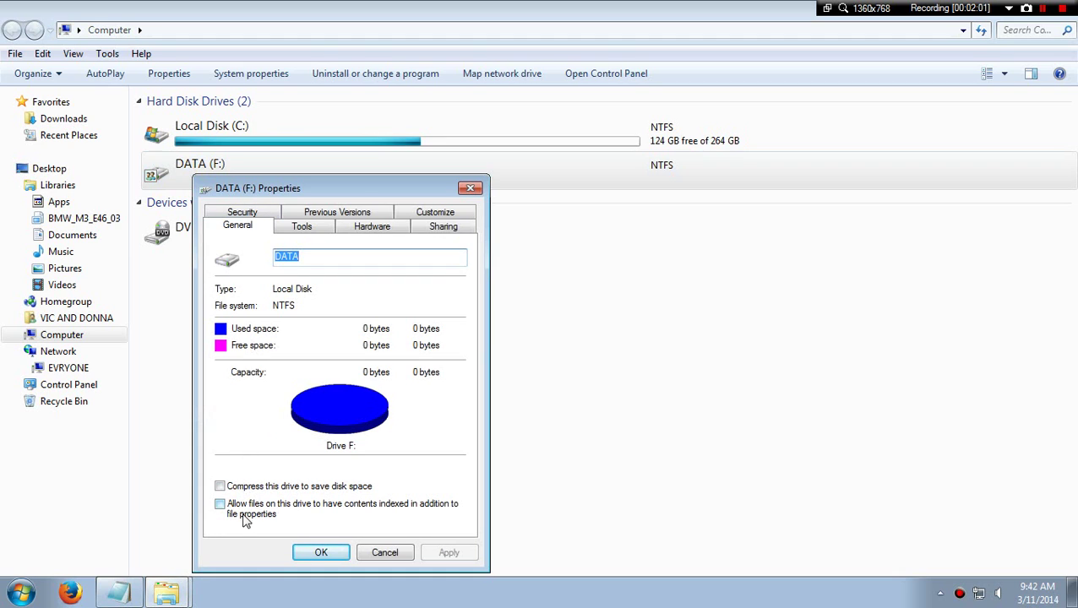
# Step: Switch back to Notepad and replace the whole note with "check allow files"
pyautogui.click(166, 587)
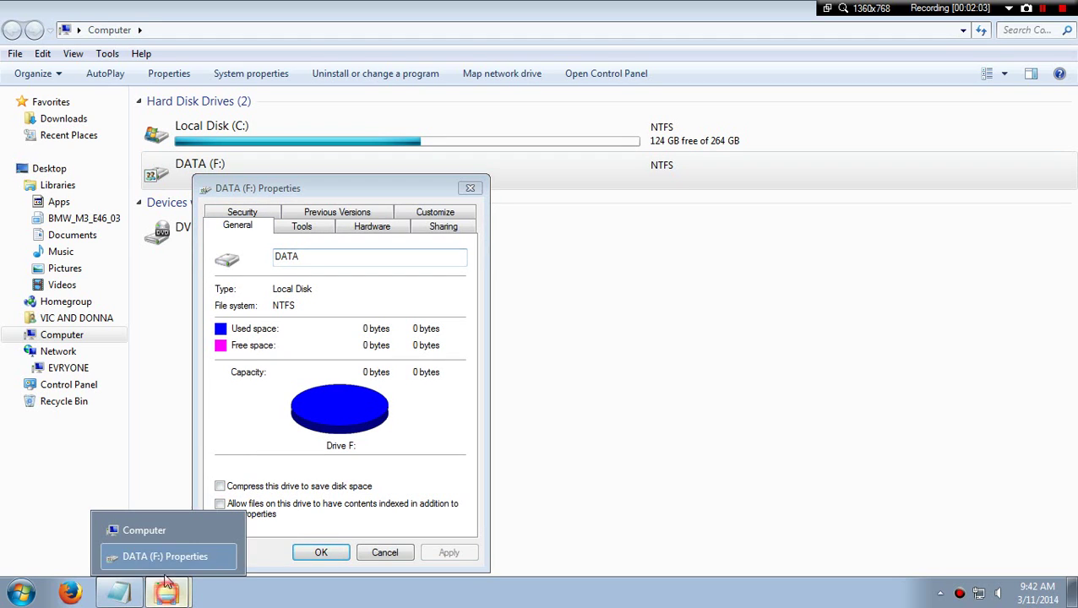
pyautogui.click(145, 528)
pyautogui.click(119, 592)
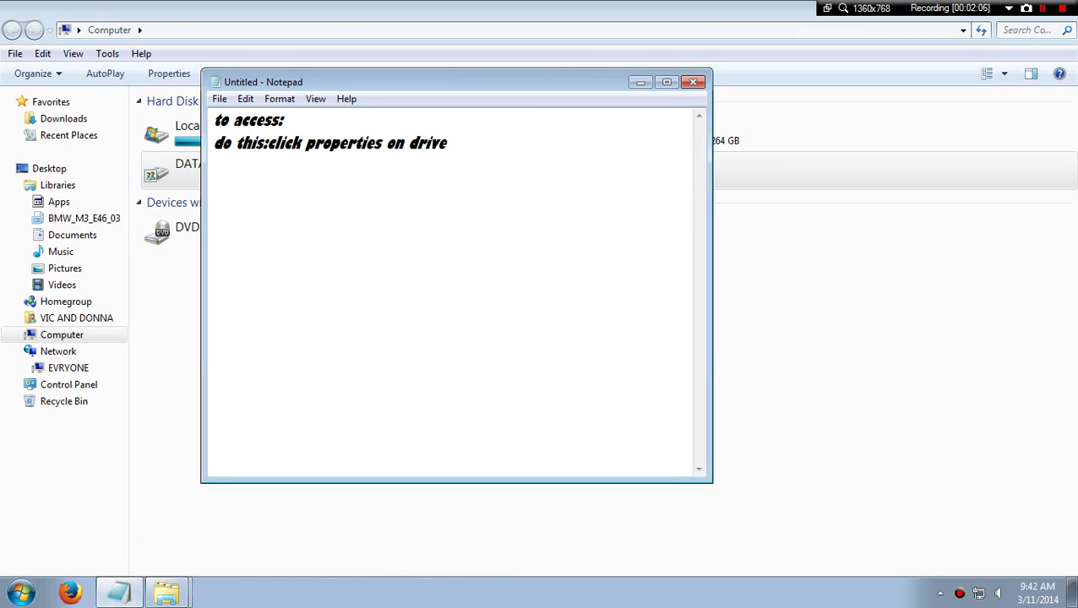
pyautogui.press('BackSpace')
pyautogui.press('BackSpace')
pyautogui.press('BackSpace')
pyautogui.press('BackSpace')
pyautogui.press('BackSpace')
pyautogui.press('BackSpace')
pyautogui.press('BackSpace')
pyautogui.press('BackSpace')
pyautogui.press('BackSpace')
pyautogui.press('BackSpace')
pyautogui.press('BackSpace')
pyautogui.press('BackSpace')
pyautogui.press('BackSpace')
pyautogui.press('BackSpace')
pyautogui.press('BackSpace')
pyautogui.press('BackSpace')
pyautogui.press('BackSpace')
pyautogui.press('BackSpace')
pyautogui.press('BackSpace')
pyautogui.press('BackSpace')
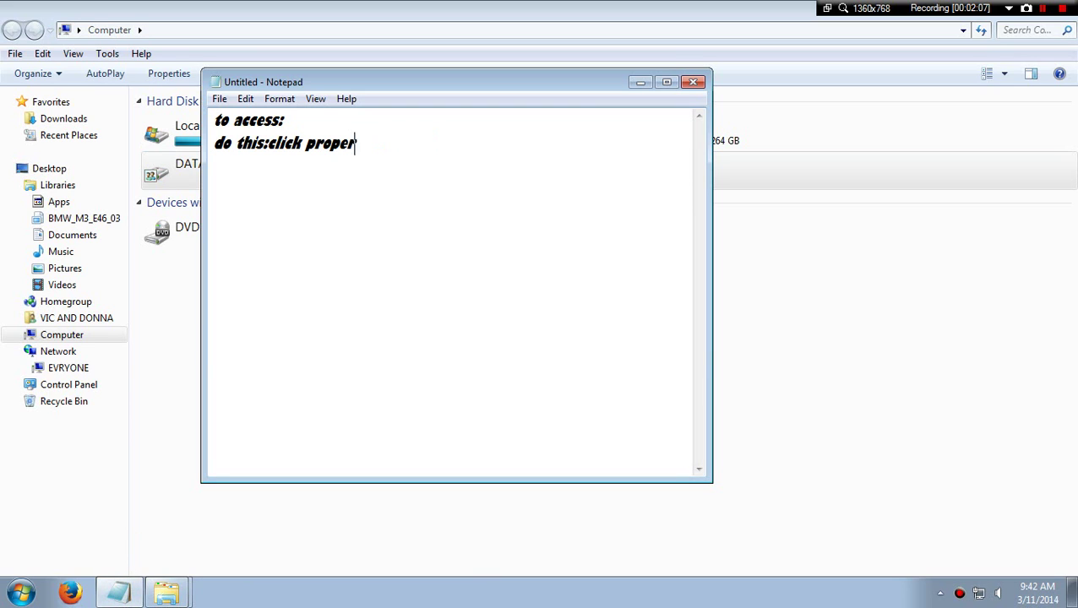
pyautogui.write('c')
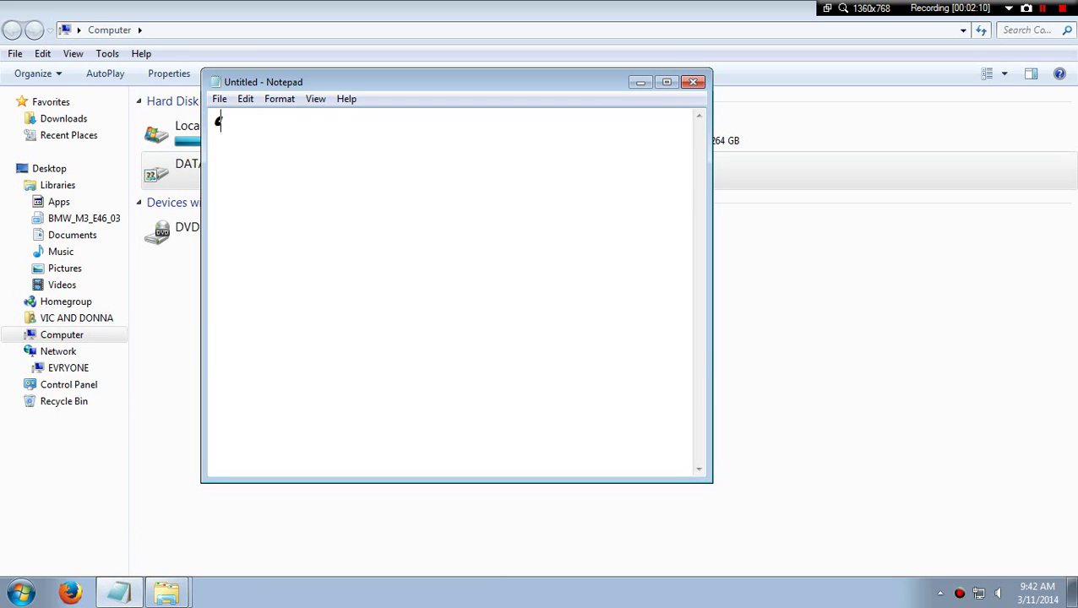
pyautogui.write('heck al')
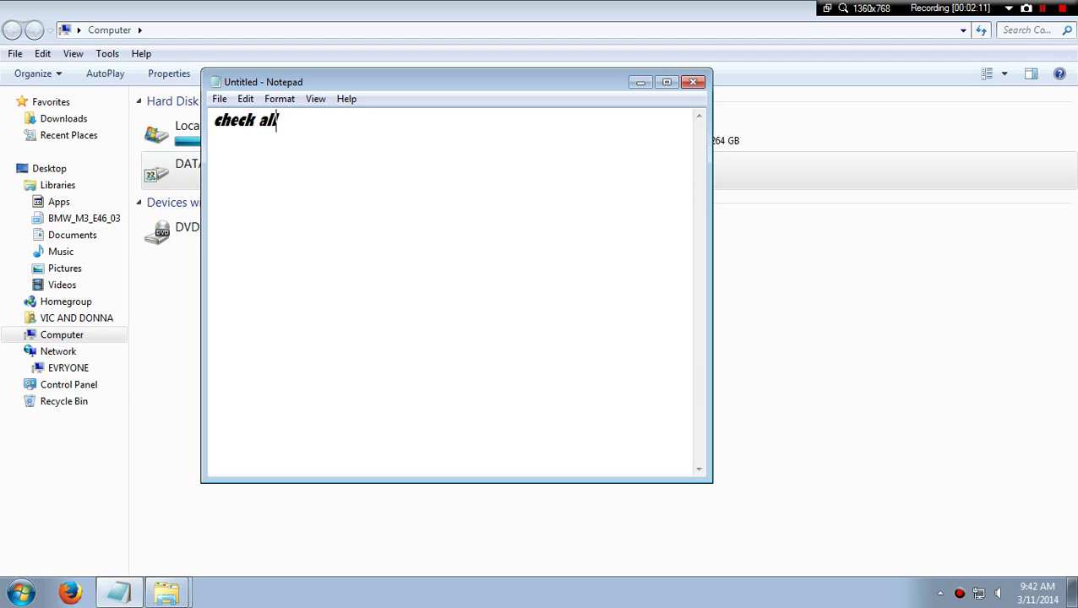
pyautogui.write('low files')
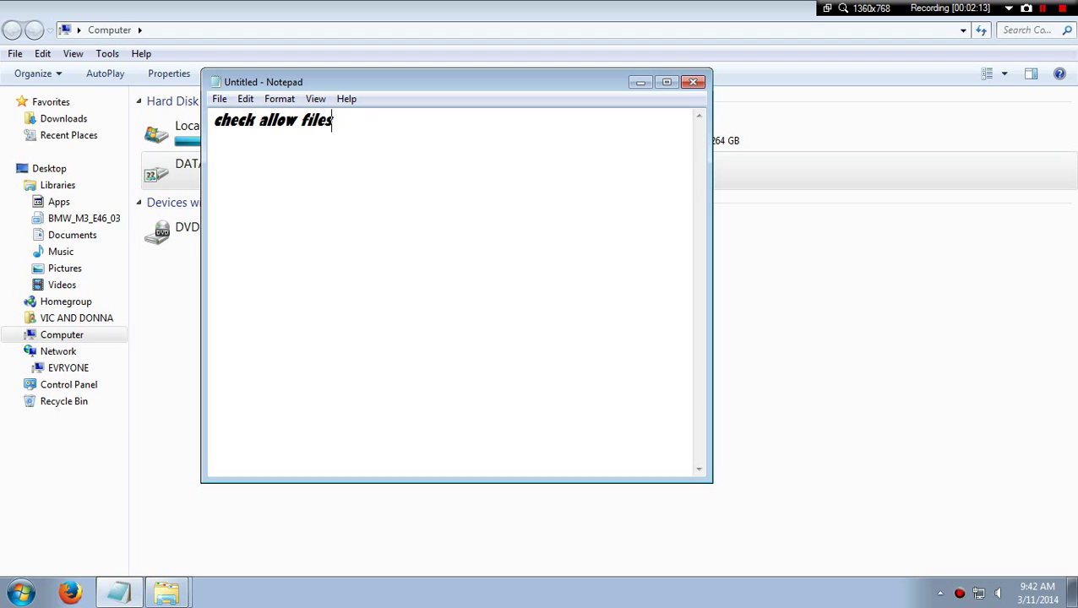
# Step: In the DATA (F:) properties, allow files on the drive to have contents indexed in addition to file properties
pyautogui.click(165, 592)
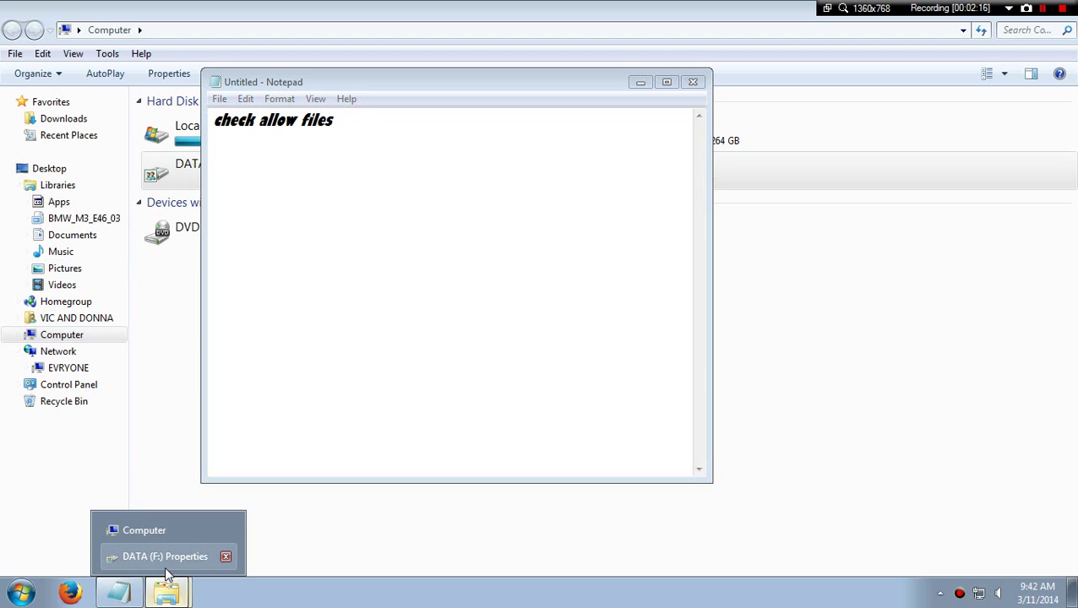
pyautogui.click(166, 571)
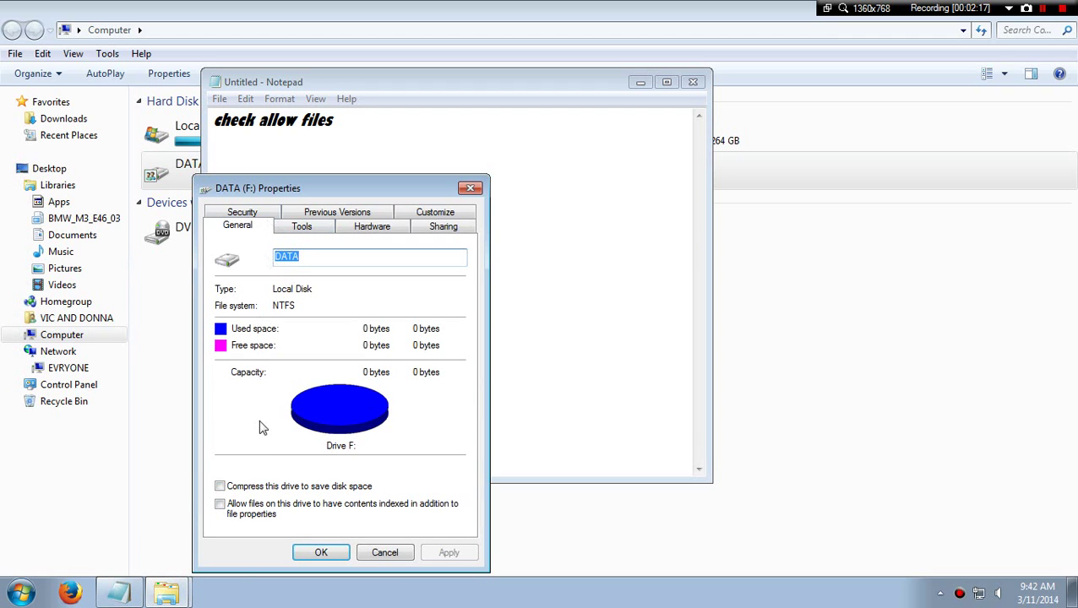
pyautogui.click(245, 510)
# Step: Replace the Notepad note with "go to security"
pyautogui.moveTo(215, 120); pyautogui.dragTo(353, 125)
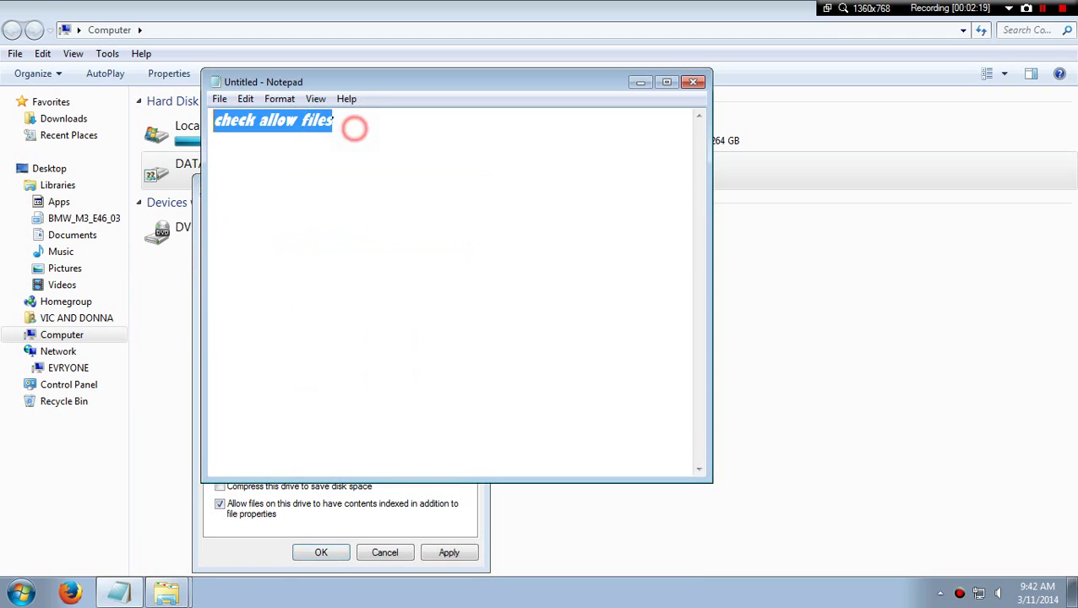
pyautogui.press('Delete')
pyautogui.write('go')
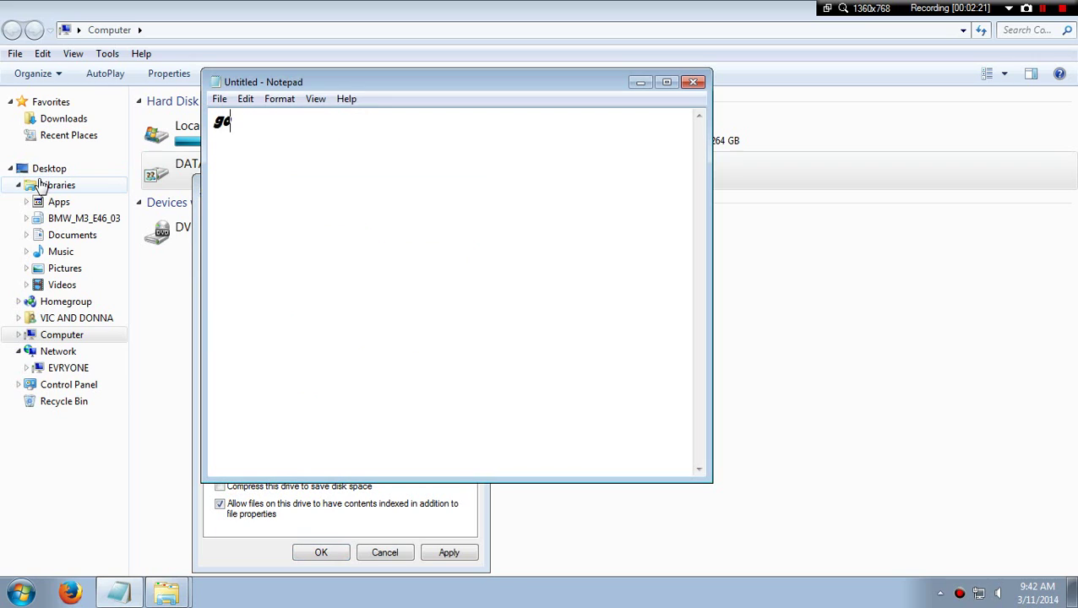
pyautogui.write(' to seeurity')
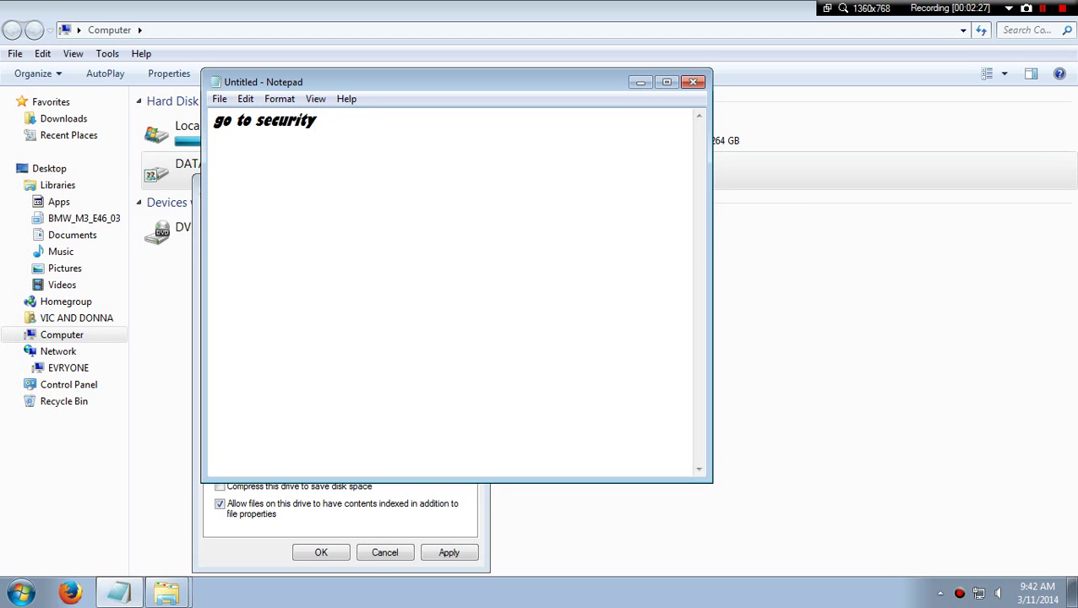
# Step: Clear the note in Notepad and return to the DATA (F:) properties dialog
pyautogui.click(373, 164)
pyautogui.hotkey('ctrl', 'a')
pyautogui.press('Delete')
pyautogui.click(272, 545)
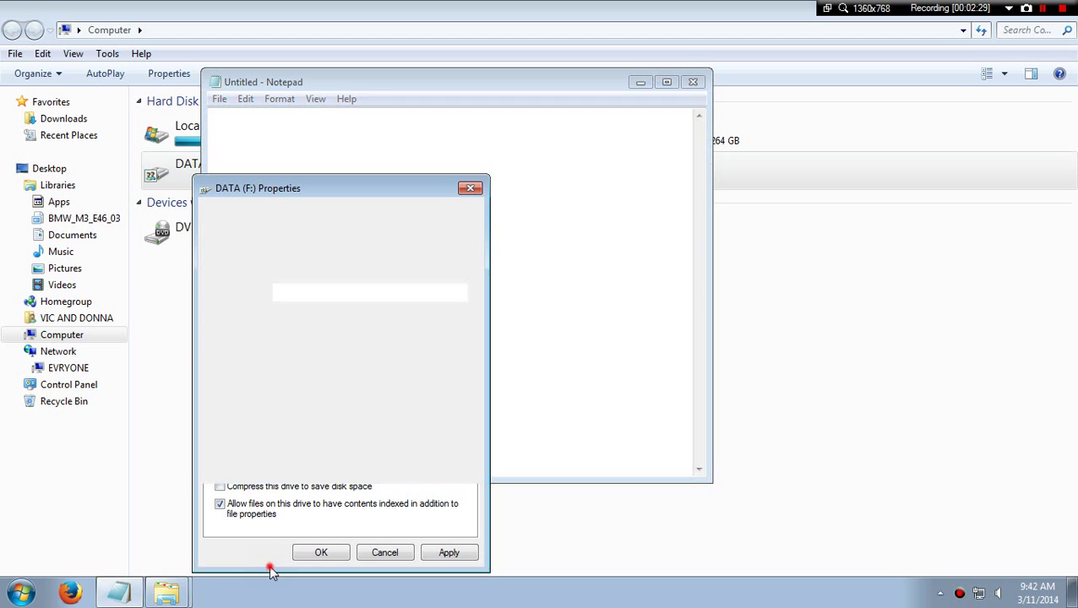
# Step: Show the security settings of DATA (F:) beside the Notepad text and write the note "click edit"
pyautogui.click(242, 212)
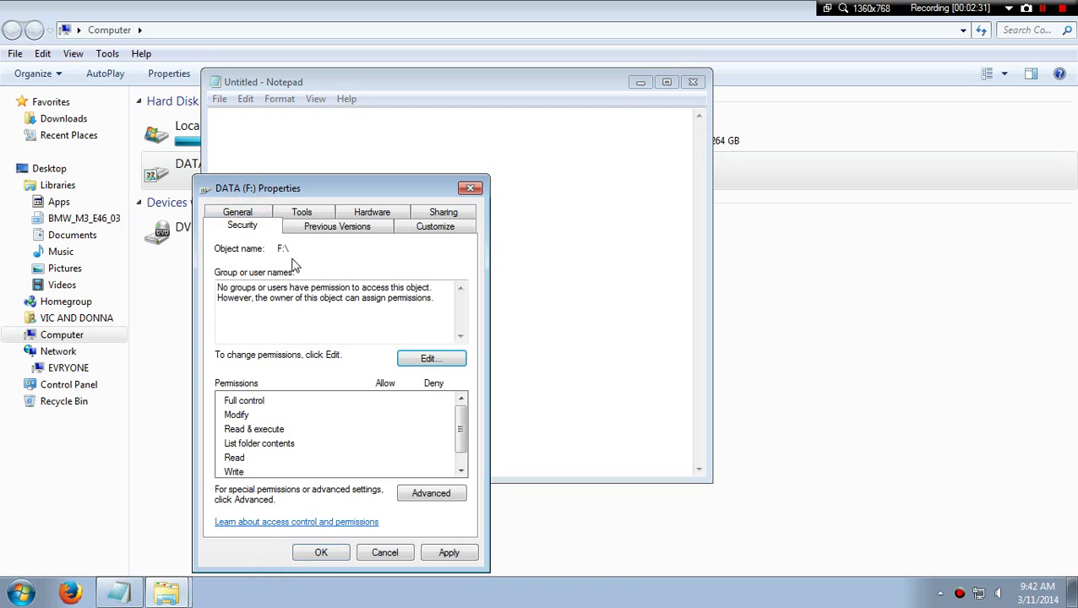
pyautogui.moveTo(333, 186); pyautogui.dragTo(669, 136)
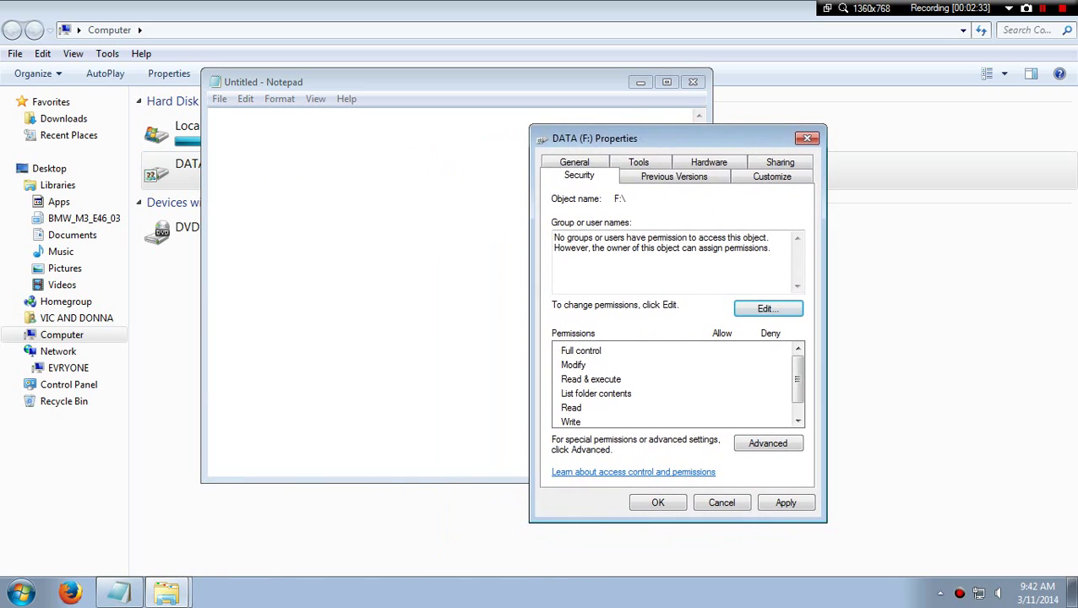
pyautogui.click(415, 175)
pyautogui.write('e')
pyautogui.press('BackSpace')
pyautogui.write('click edit')
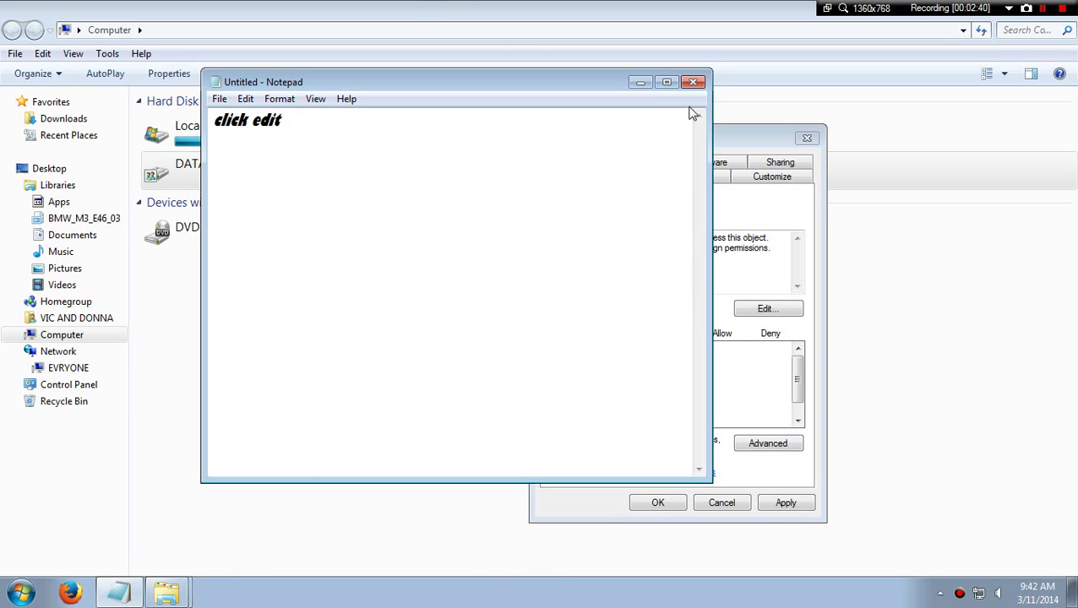
# Step: Open the permissions of DATA (F:) for editing and replace the Notepad note with "add"
pyautogui.click(784, 218)
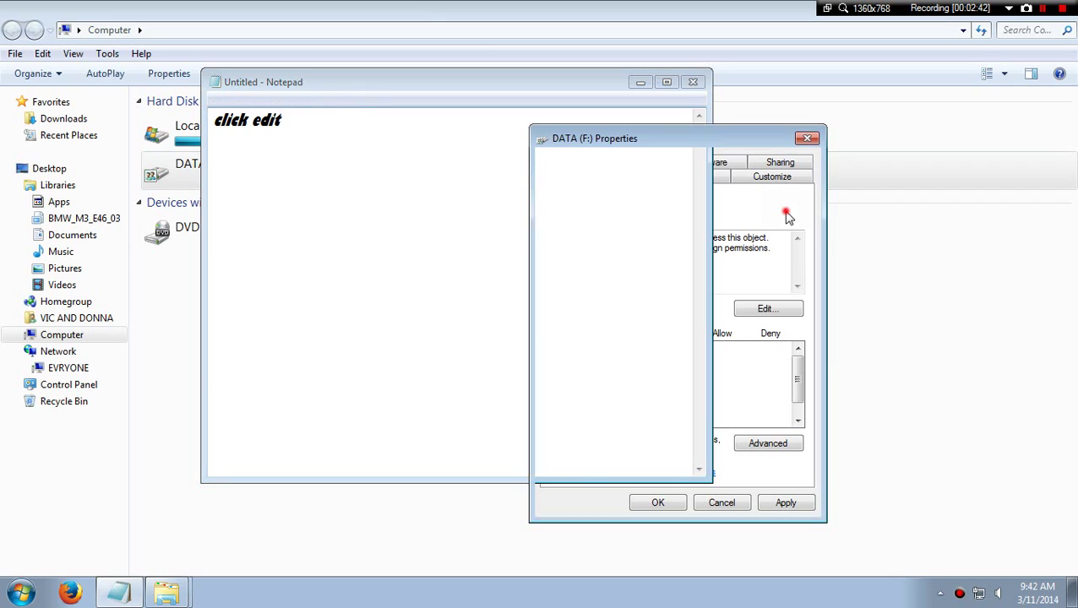
pyautogui.click(768, 308)
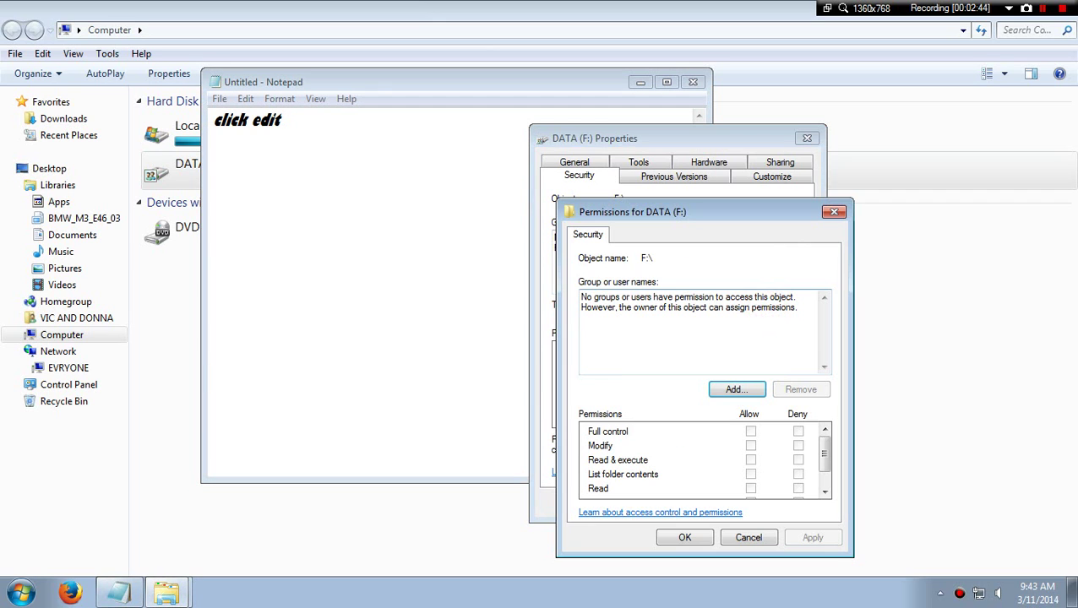
pyautogui.click(324, 210)
pyautogui.hotkey('ctrl', 'a')
pyautogui.write('add')
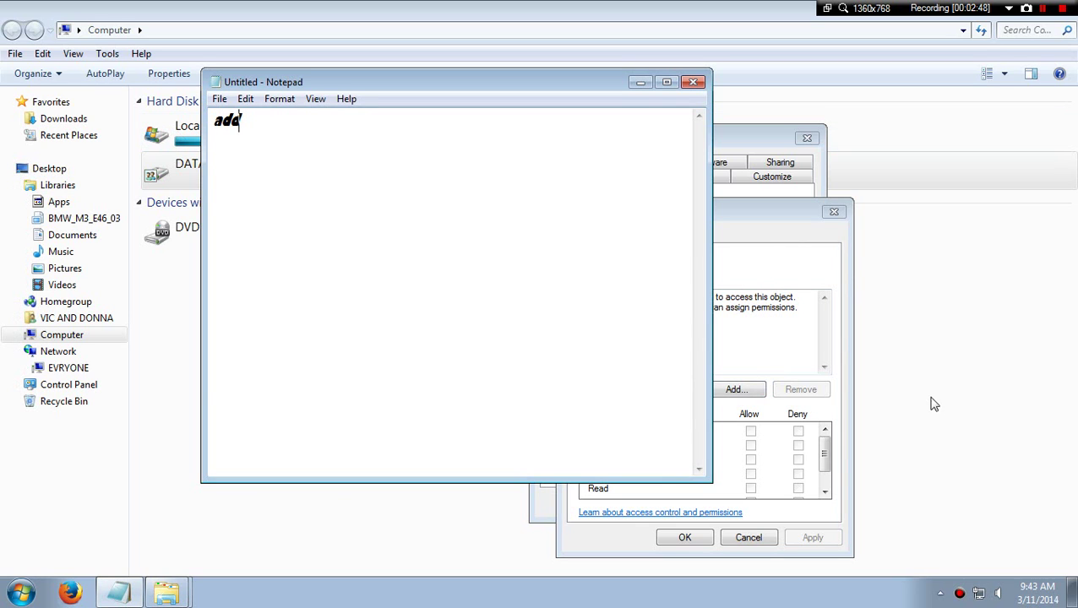
# Step: Clear the Notepad note and start adding a user or group to the DATA (F:) permissions
pyautogui.press('BackSpace')
pyautogui.press('BackSpace')
pyautogui.press('BackSpace')
pyautogui.click(790, 279)
pyautogui.click(735, 389)
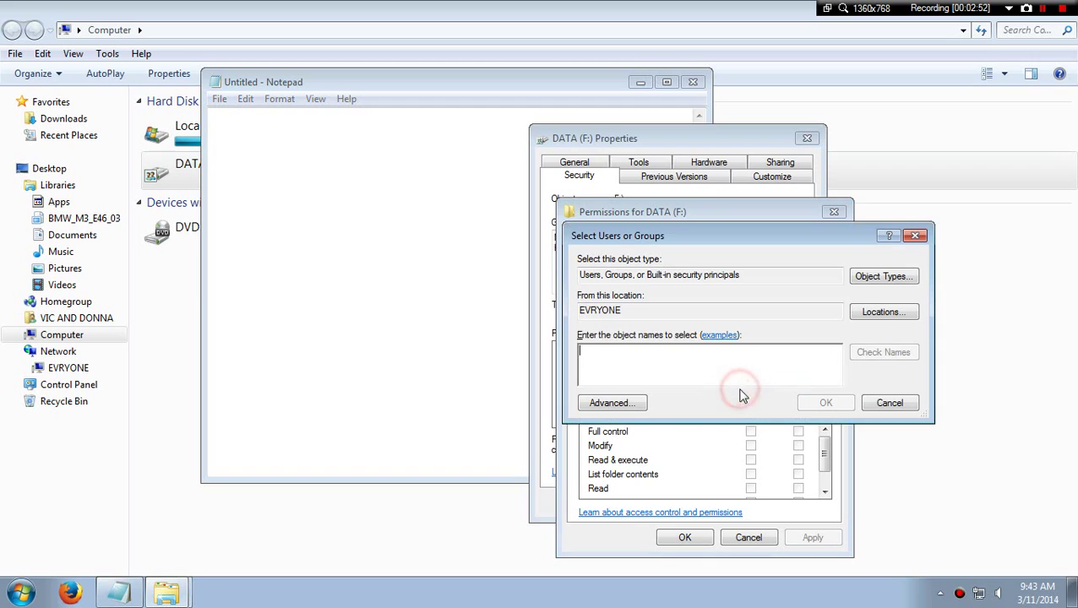
# Step: Start a Notepad note reading "(if u have everyone", correcting the spelling of "everyone"
pyautogui.click(376, 127)
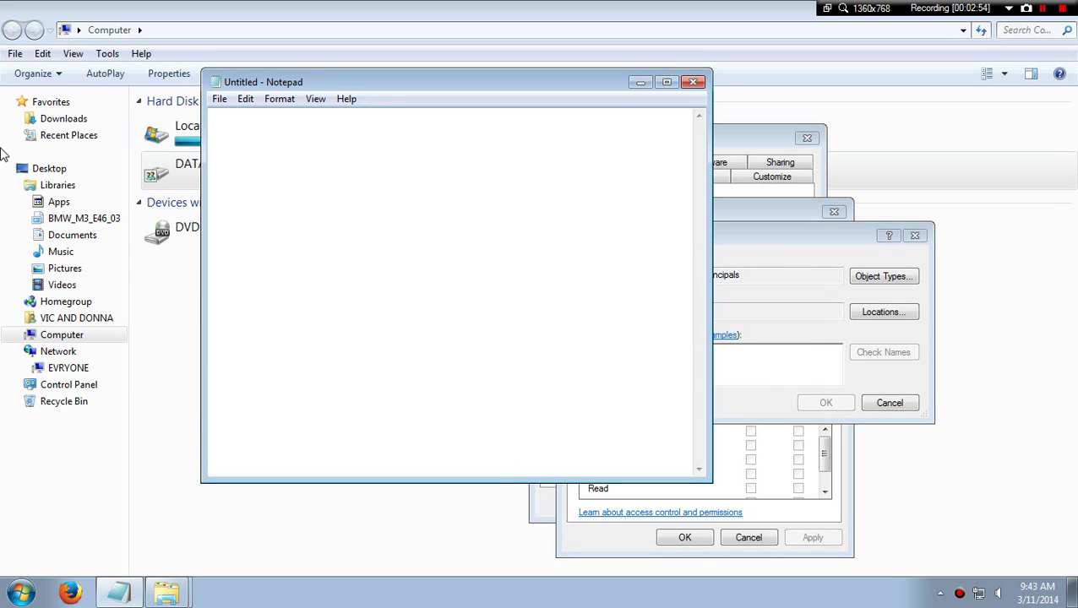
pyautogui.write('(if u have e')
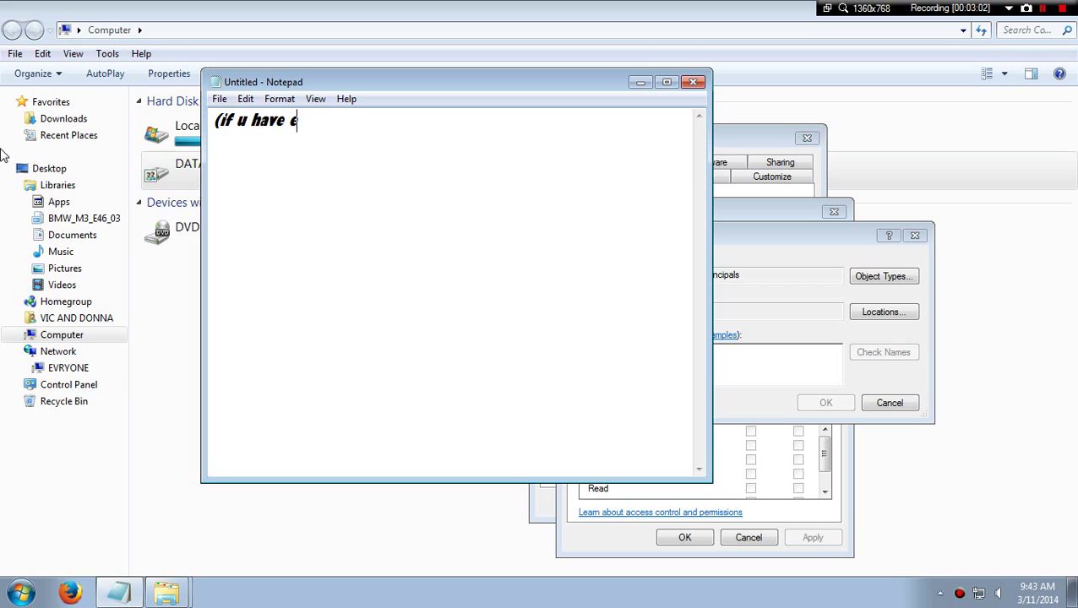
pyautogui.write('vryene')
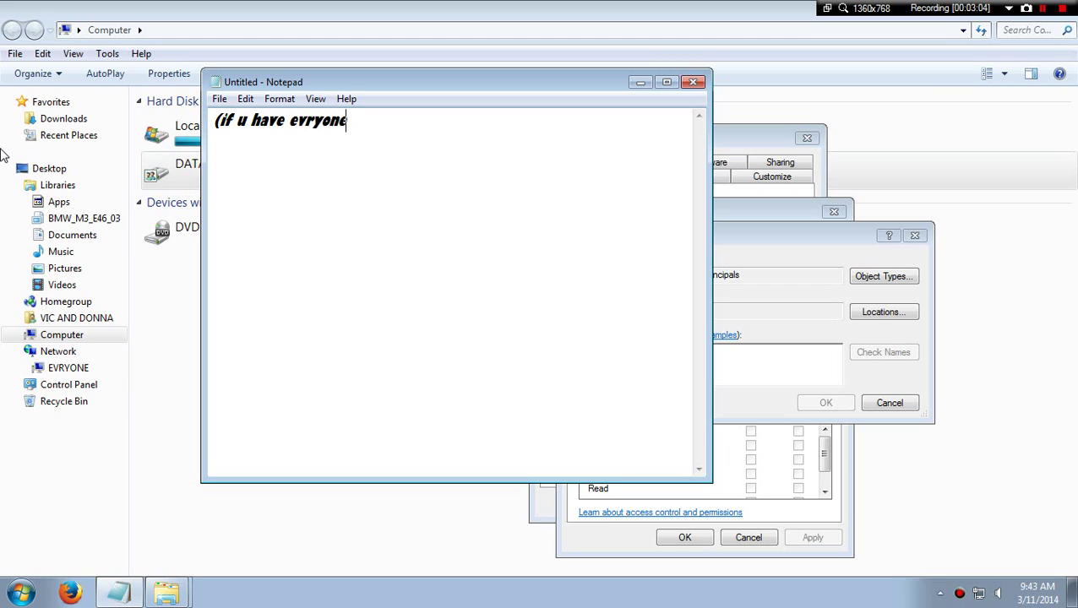
pyautogui.press('Left')
pyautogui.press('Left')
pyautogui.press('Left')
pyautogui.press('Left')
pyautogui.write('e')
pyautogui.press('End')
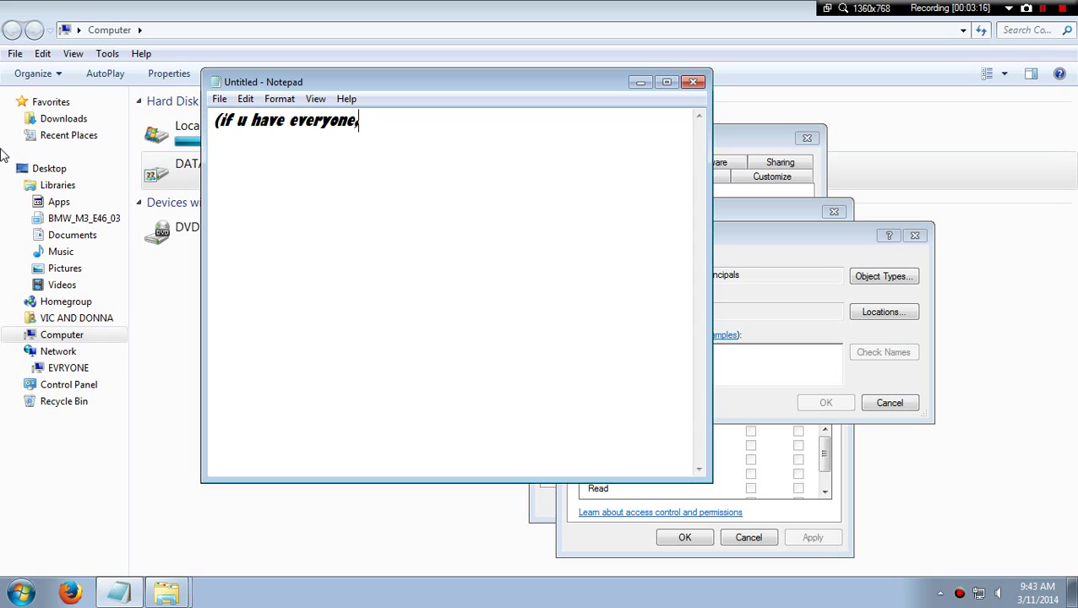
# Step: Continue the Notepad note with ",press ok if u dont have your pc name ex.bot-pc"
pyautogui.write(',press ok')
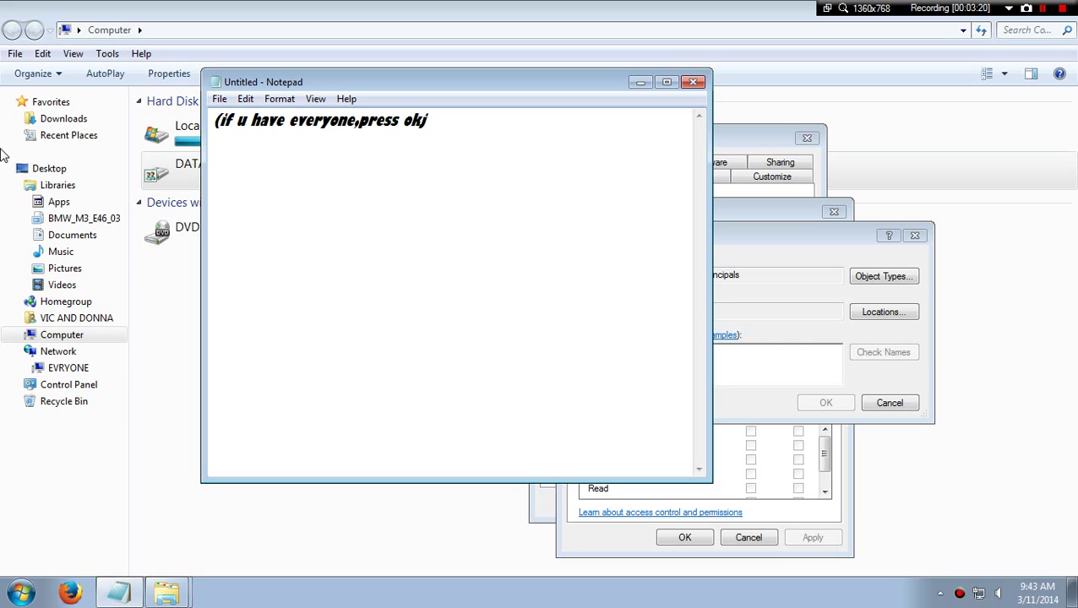
pyautogui.press('BackSpace')
pyautogui.write('k if u dont have')
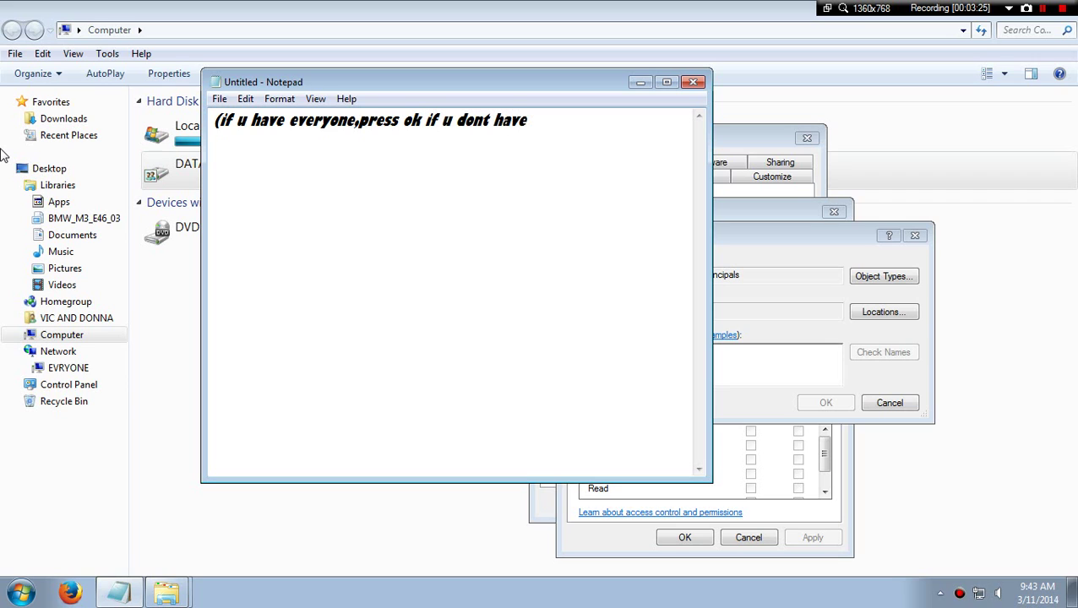
pyautogui.write(' your pc')
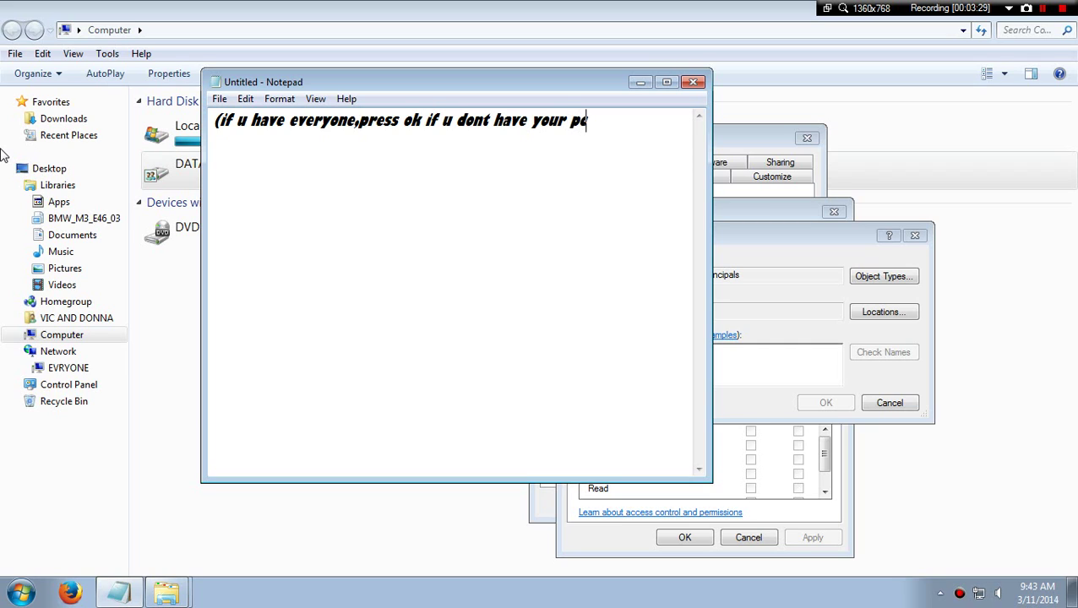
pyautogui.write('name')
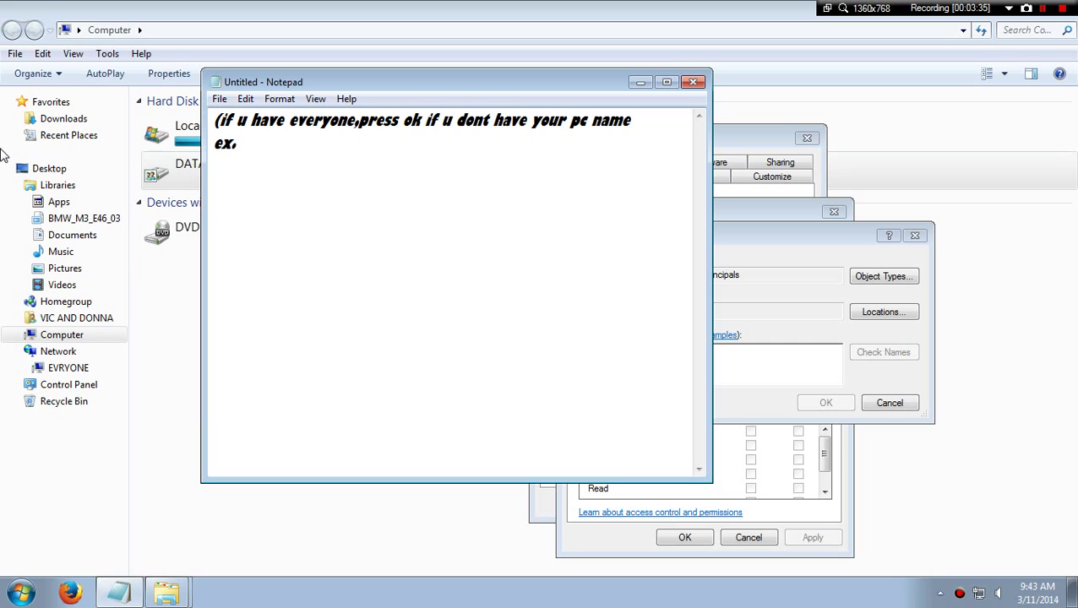
pyautogui.write('bot-pc')
# Step: Delete the whole Notepad note and return to the Select Users or Groups dialog
pyautogui.moveTo(652, 117); pyautogui.dragTo(279, 143)
pyautogui.click(212, 120)
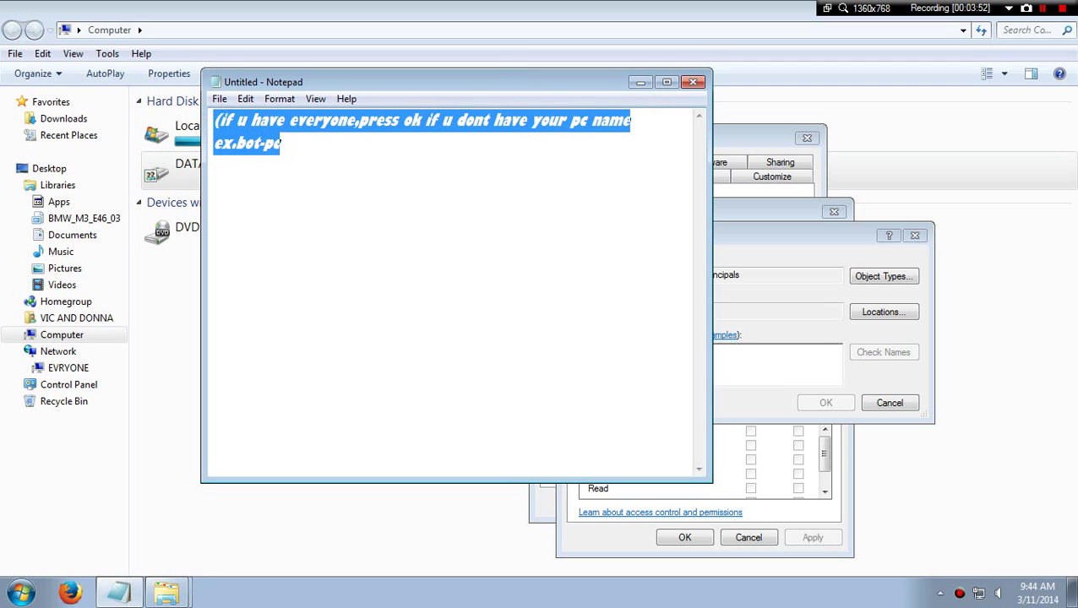
pyautogui.press('Delete')
pyautogui.click(771, 366)
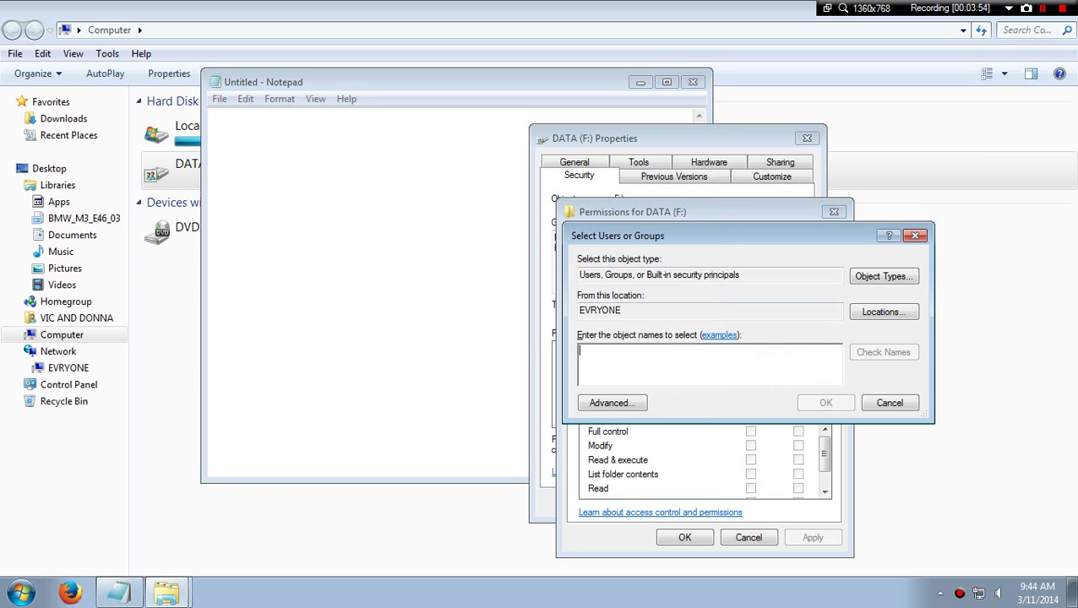
# Step: Enter "everyone" as the object name, check it, and add the group to the drive's permissions
pyautogui.write('everyone')
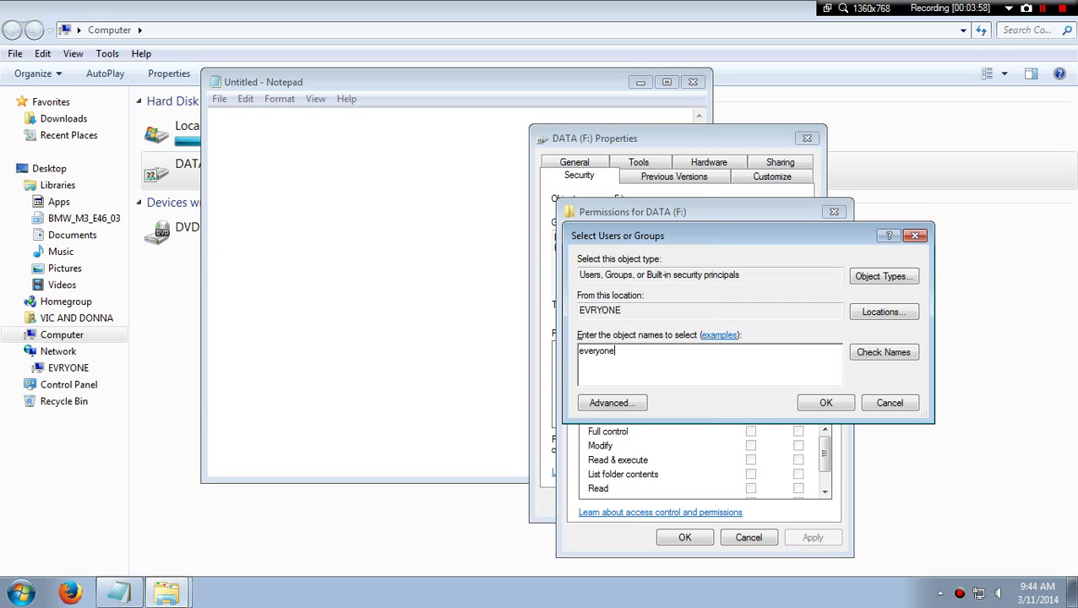
pyautogui.click(882, 354)
pyautogui.click(819, 403)
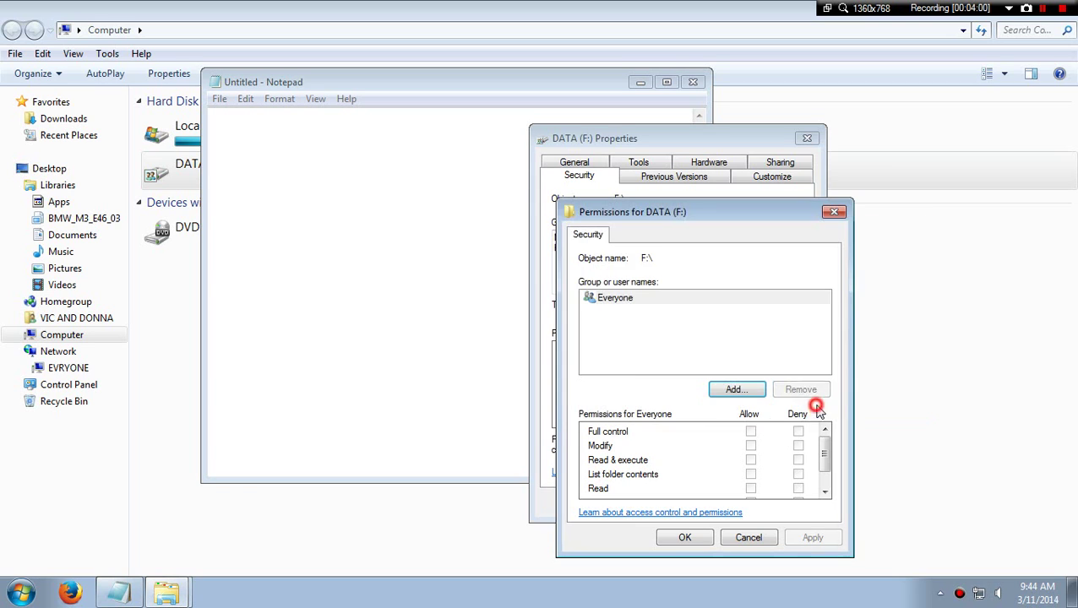
# Step: Write the note "click full control" in Notepad and allow Everyone full control of DATA (F:)
pyautogui.click(420, 262)
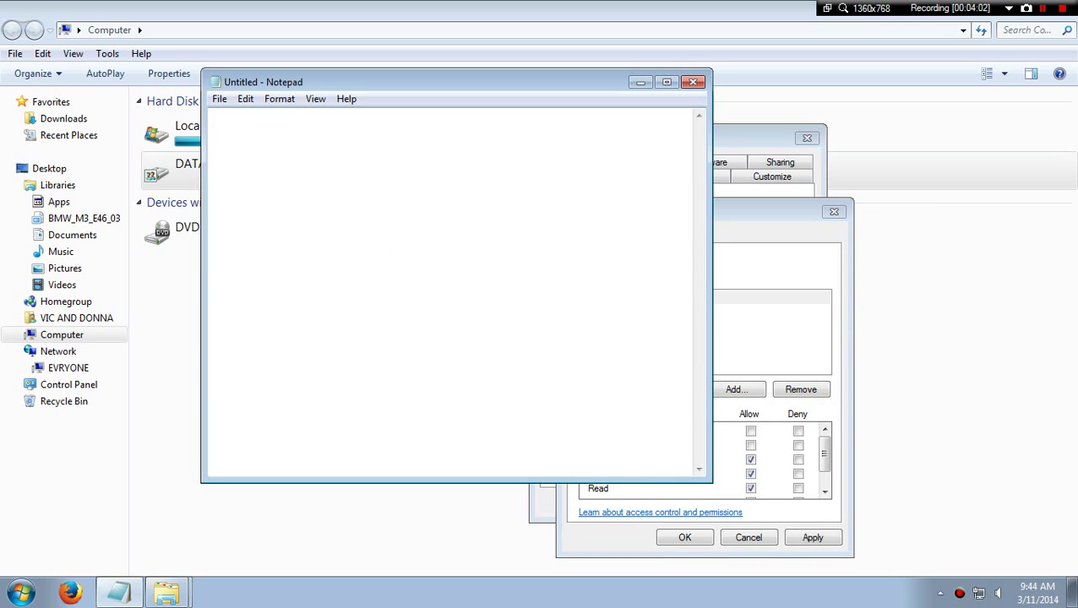
pyautogui.write('click full control')
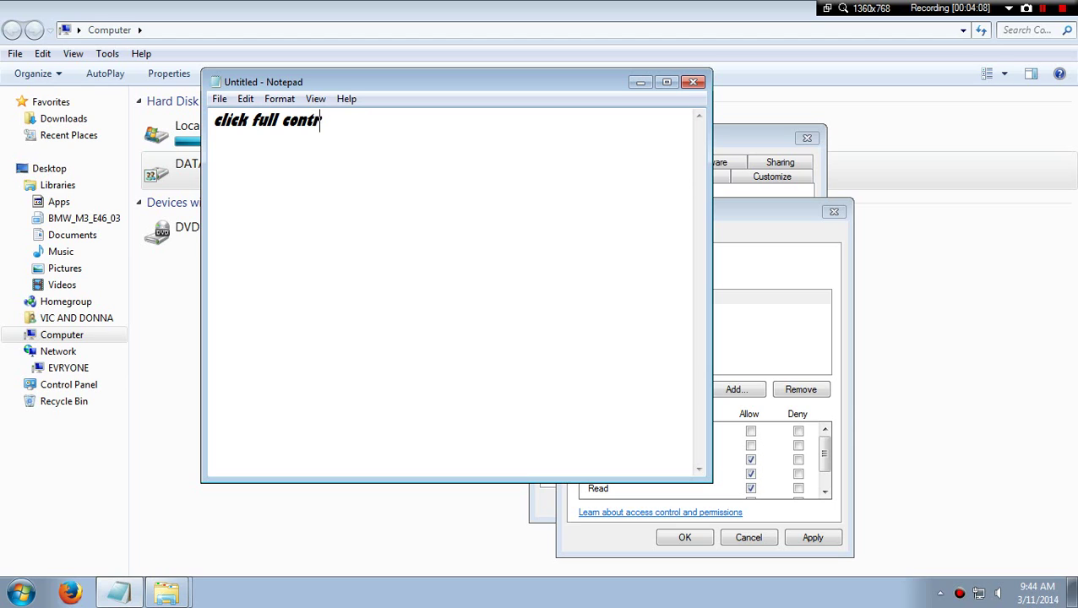
pyautogui.click(780, 298)
pyautogui.click(750, 432)
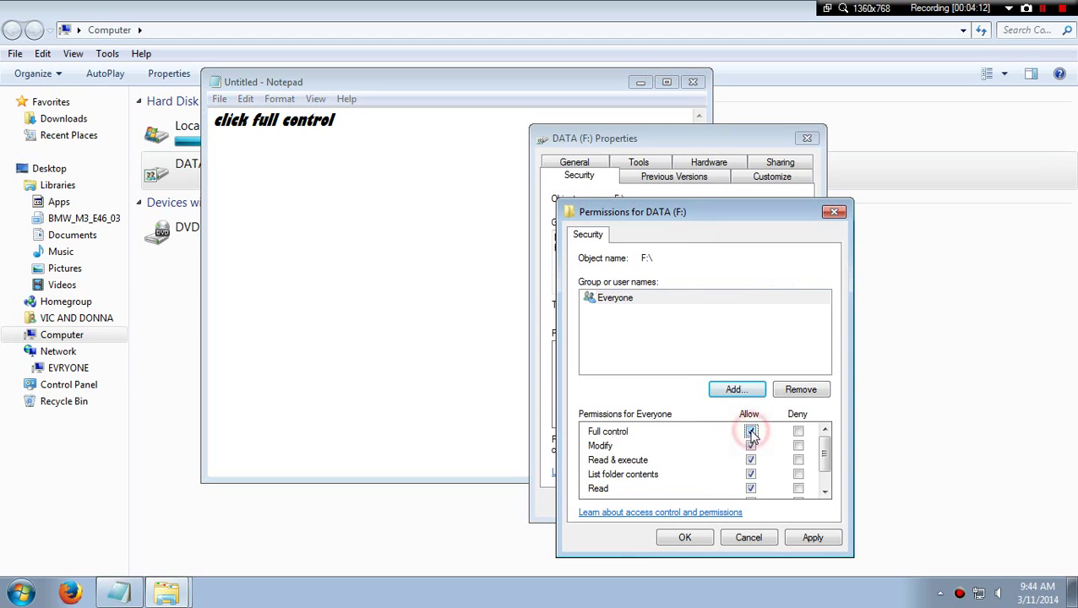
pyautogui.scroll(-1, 754, 474)
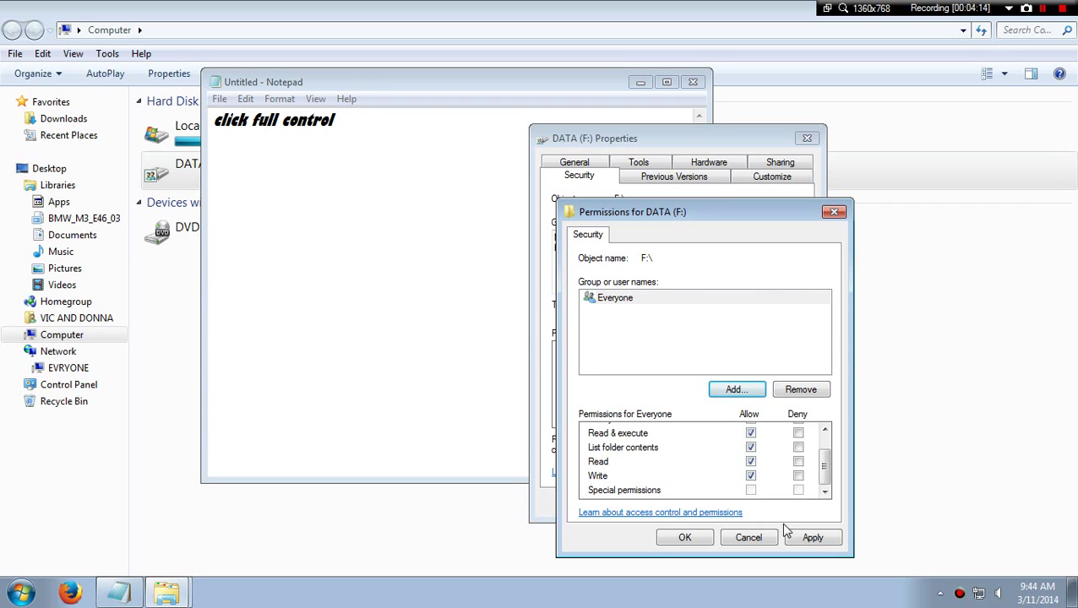
pyautogui.click(664, 302)
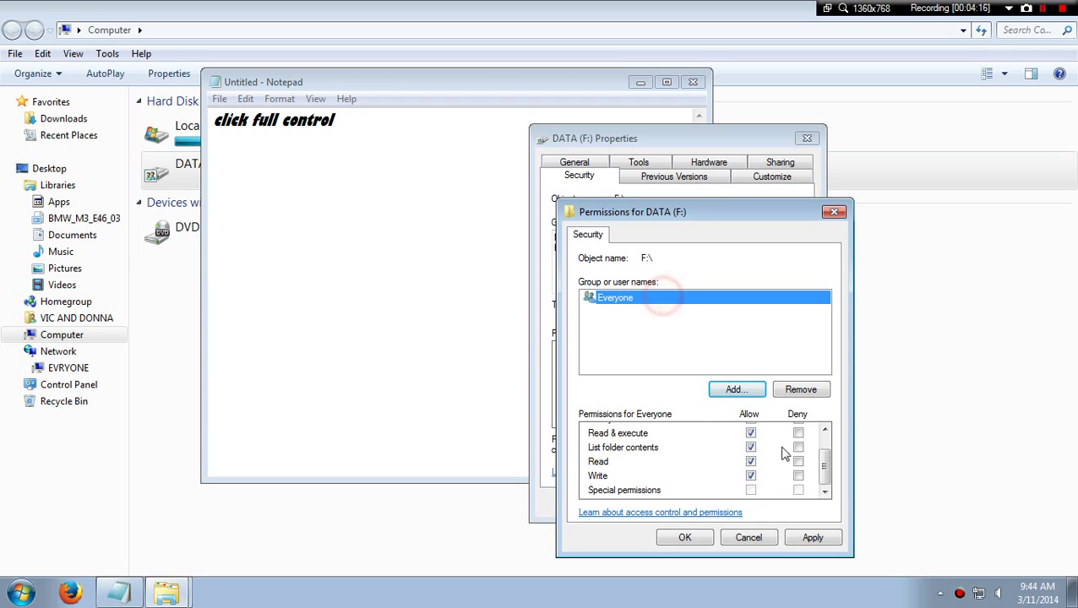
# Step: Replace the Notepad note with "apply"
pyautogui.click(378, 242)
pyautogui.press('BackSpace')
pyautogui.press('BackSpace')
pyautogui.press('BackSpace')
pyautogui.press('BackSpace')
pyautogui.press('BackSpace')
pyautogui.press('BackSpace')
pyautogui.press('BackSpace')
pyautogui.press('BackSpace')
pyautogui.press('BackSpace')
pyautogui.press('BackSpace')
pyautogui.press('BackSpace')
pyautogui.press('BackSpace')
pyautogui.press('BackSpace')
pyautogui.press('BackSpace')
pyautogui.press('BackSpace')
pyautogui.press('BackSpace')
pyautogui.press('BackSpace')
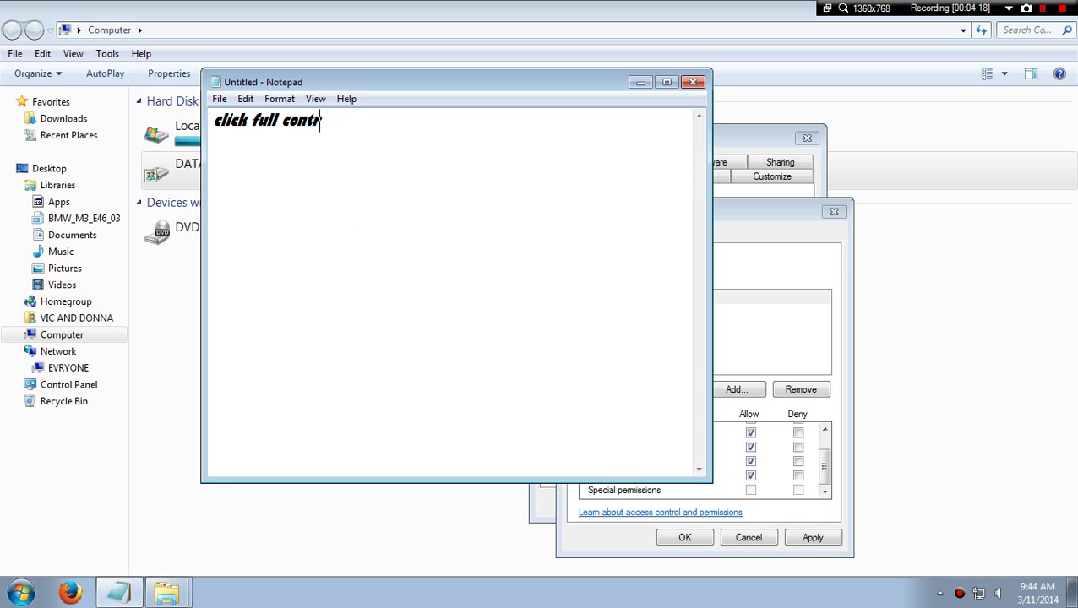
pyautogui.write('apply')
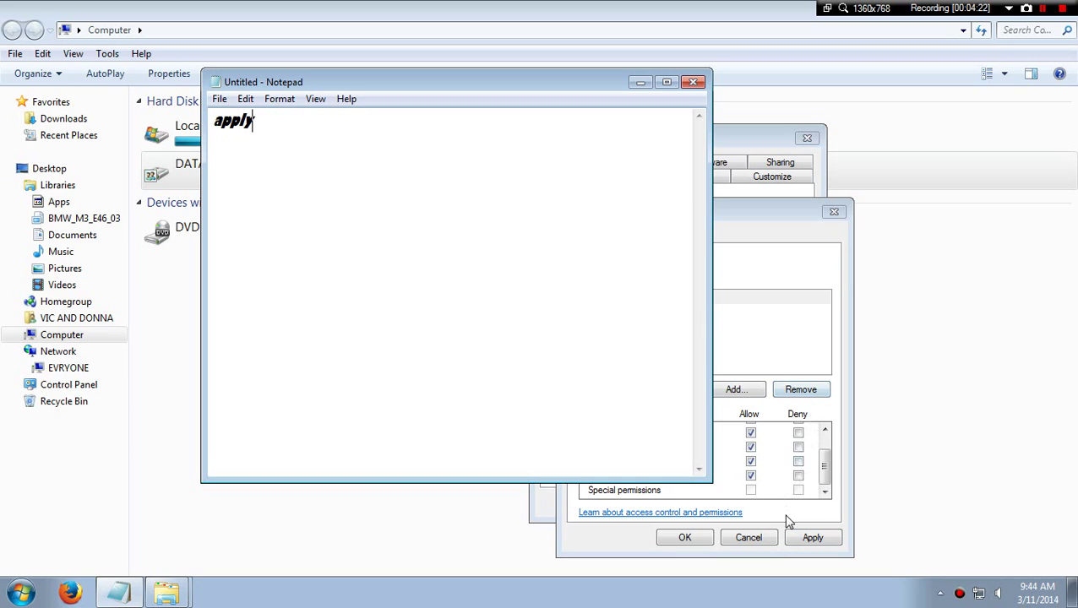
# Step: Apply the edited permissions for Everyone to DATA (F:)
pyautogui.click(748, 409)
pyautogui.click(801, 538)
pyautogui.click(684, 538)
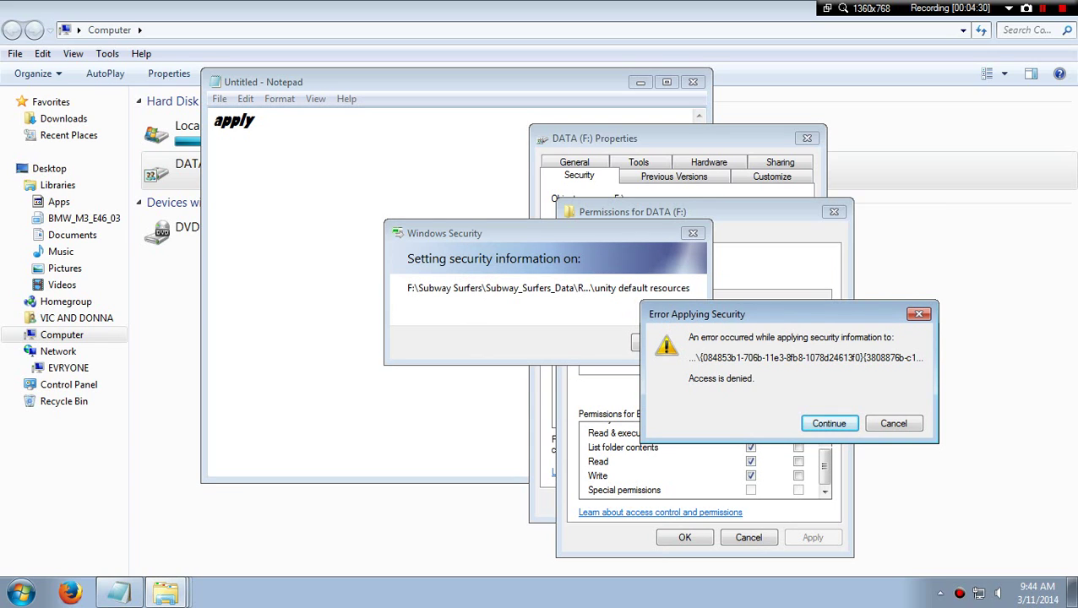
# Step: Replace the Notepad note with "ignore them"
pyautogui.click(361, 125)
pyautogui.hotkey('ctrl', 'a')
pyautogui.press('BackSpace')
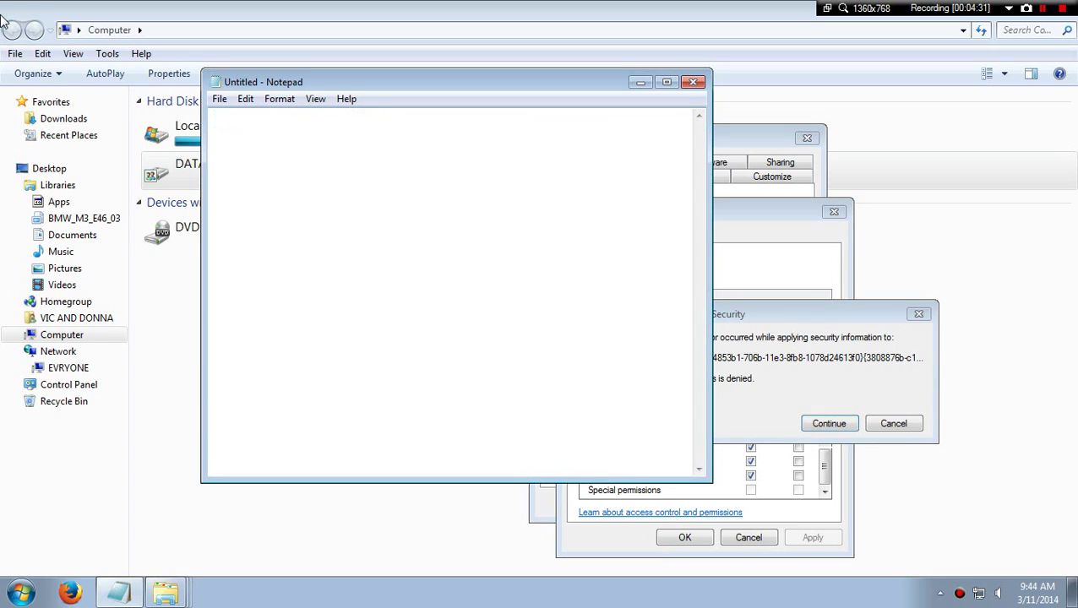
pyautogui.write('ignor them')
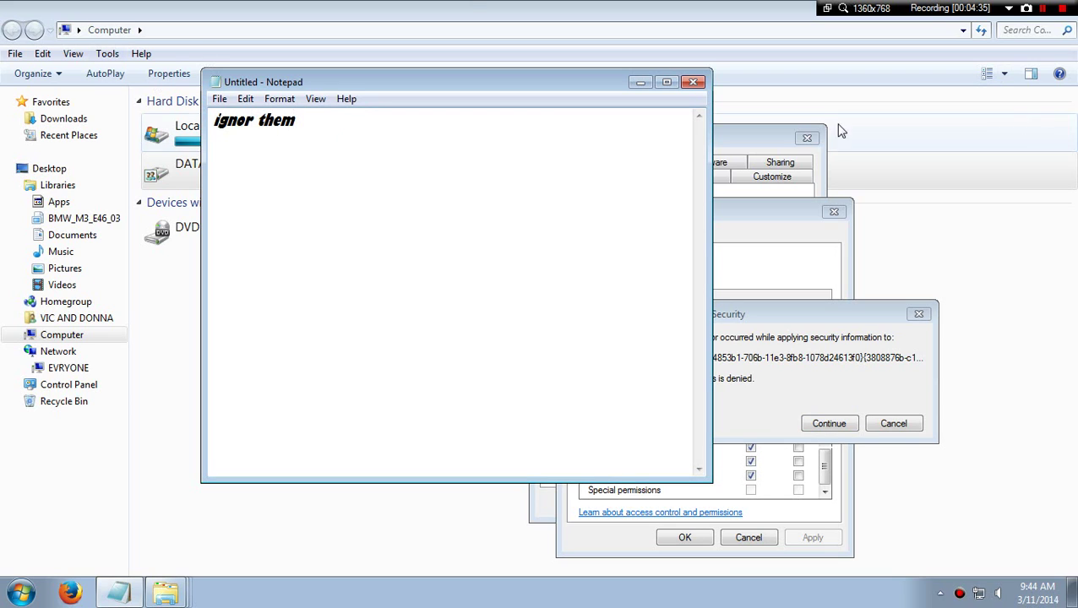
pyautogui.write('e')
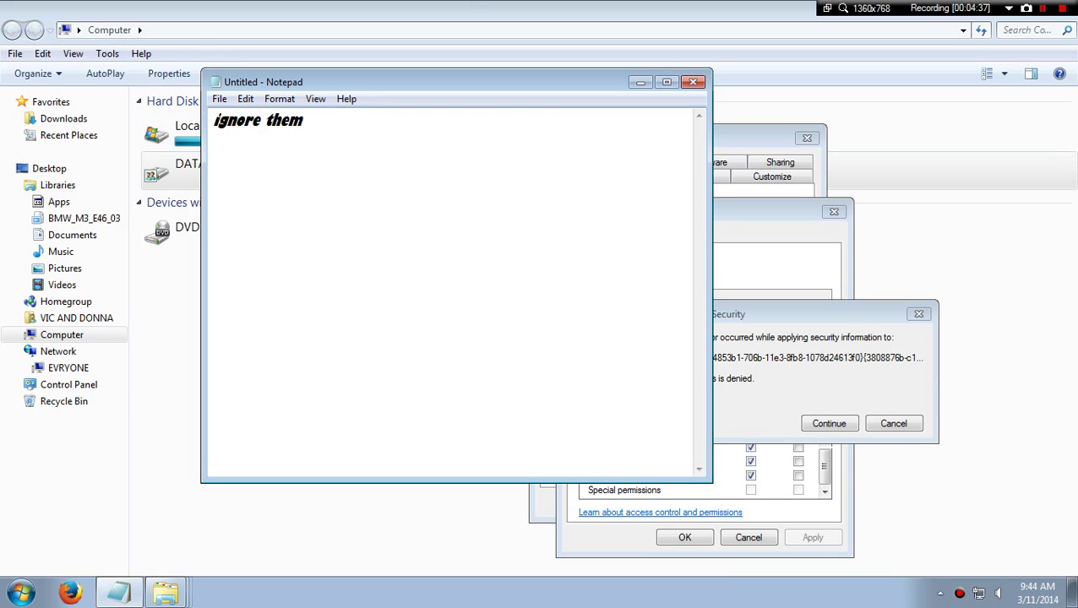
# Step: Clear the Notepad note and continue past the errors raised while applying security to DATA (F:)
pyautogui.moveTo(354, 119); pyautogui.dragTo(214, 120)
pyautogui.press('BackSpace')
pyautogui.click(804, 354)
pyautogui.click(828, 423)
pyautogui.press('Return')
pyautogui.press('Return')
pyautogui.press('Return')
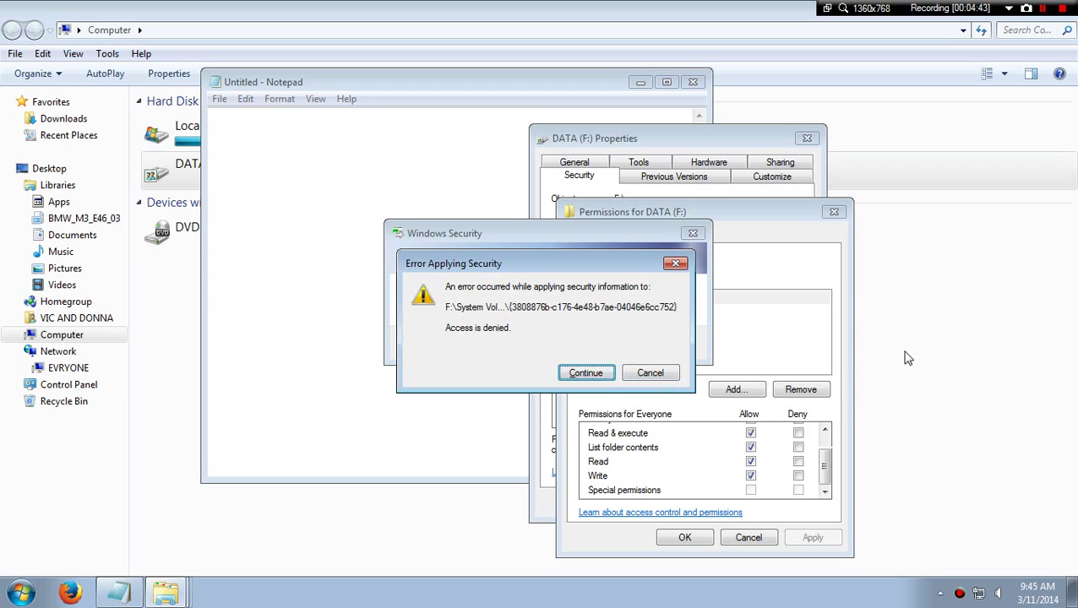
# Step: Remove the blank lines from Notepad and confirm the Permissions for DATA (F:) dialog
pyautogui.press('BackSpace')
pyautogui.press('BackSpace')
pyautogui.press('BackSpace')
pyautogui.press('BackSpace')
pyautogui.press('BackSpace')
pyautogui.press('BackSpace')
pyautogui.press('BackSpace')
pyautogui.press('BackSpace')
pyautogui.press('BackSpace')
pyautogui.press('BackSpace')
pyautogui.press('BackSpace')
pyautogui.press('BackSpace')
pyautogui.press('BackSpace')
pyautogui.press('BackSpace')
pyautogui.press('BackSpace')
pyautogui.press('BackSpace')
pyautogui.press('BackSpace')
pyautogui.press('BackSpace')
pyautogui.press('BackSpace')
pyautogui.press('BackSpace')
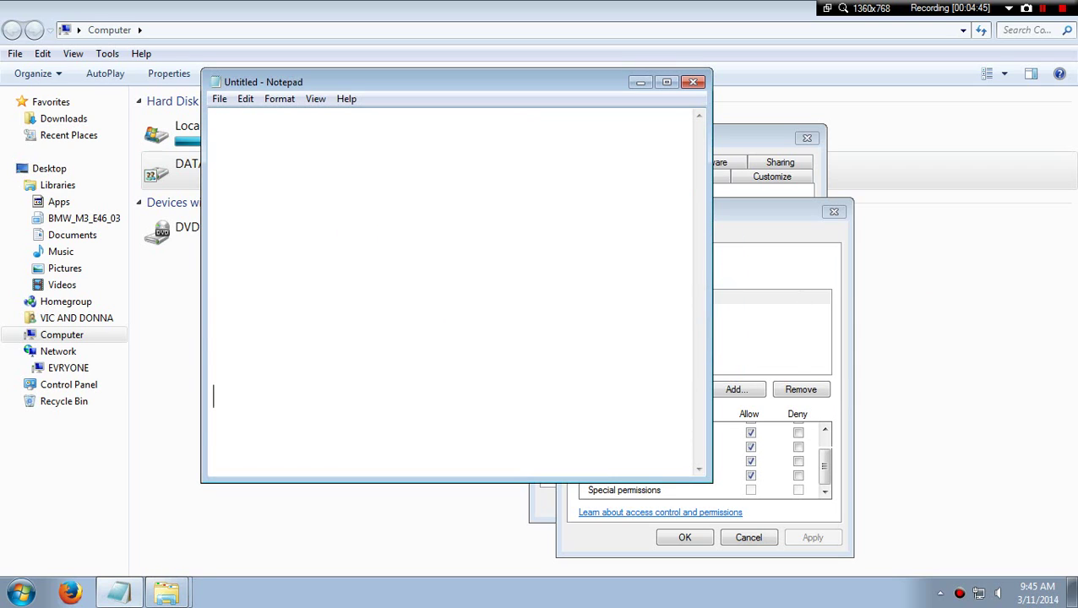
pyautogui.click(765, 217)
pyautogui.click(679, 537)
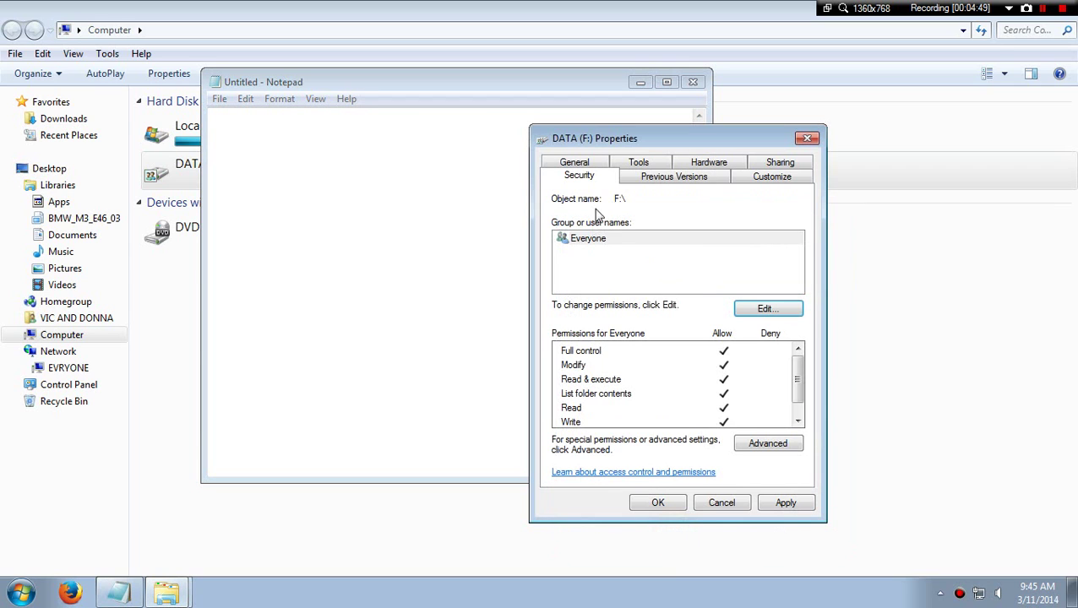
# Step: Write "click advanced" in the blank Notepad note
pyautogui.click(482, 280)
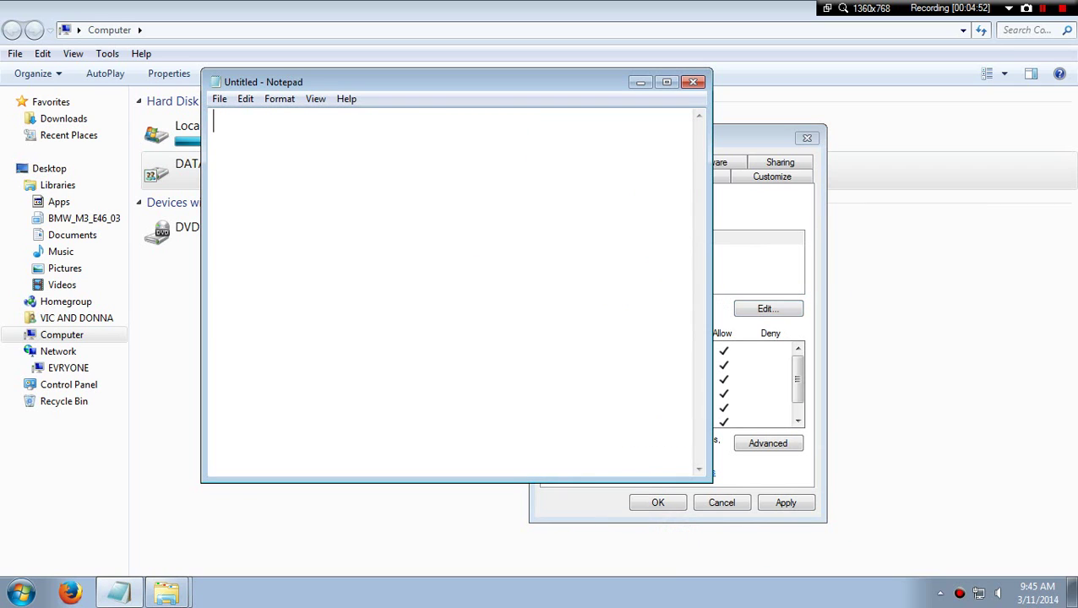
pyautogui.write('click ad')
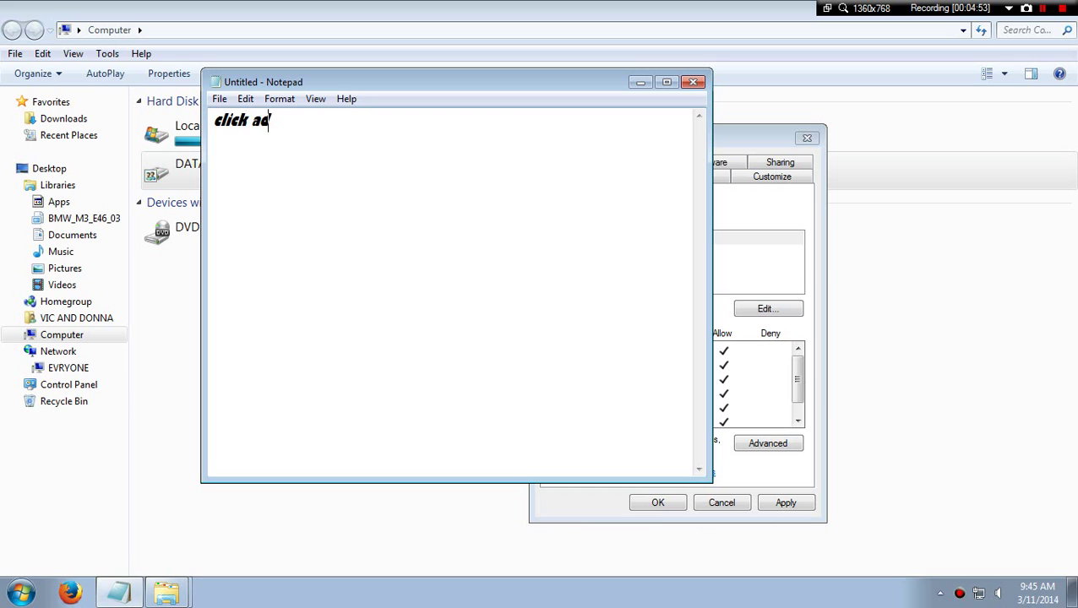
pyautogui.write('vanced')
# Step: Set the Notepad font size to 24
pyautogui.click(219, 99)
pyautogui.moveTo(247, 100)
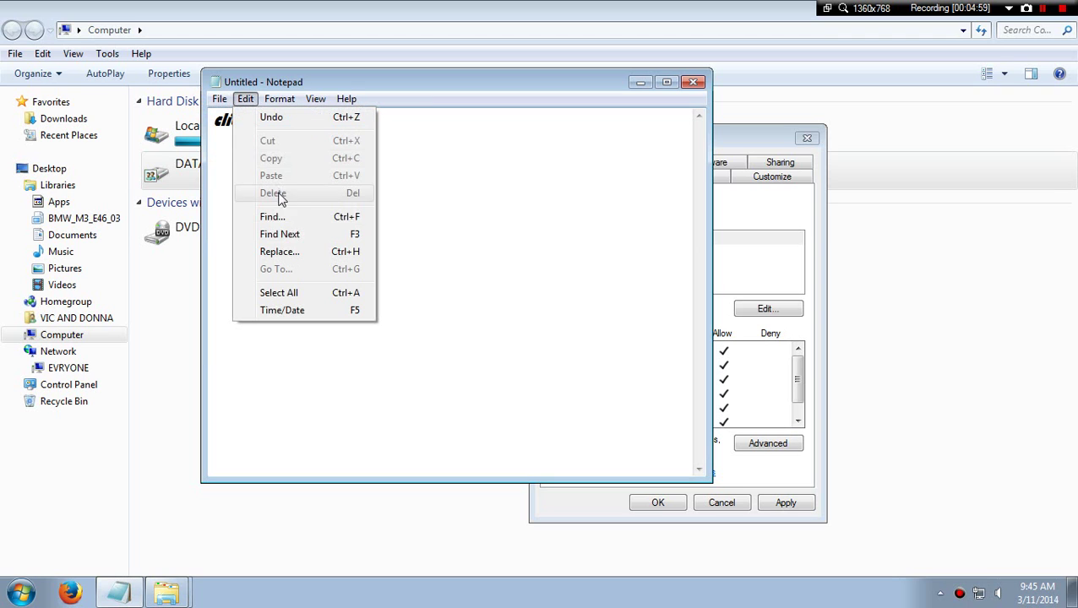
pyautogui.moveTo(280, 99)
pyautogui.click(300, 132)
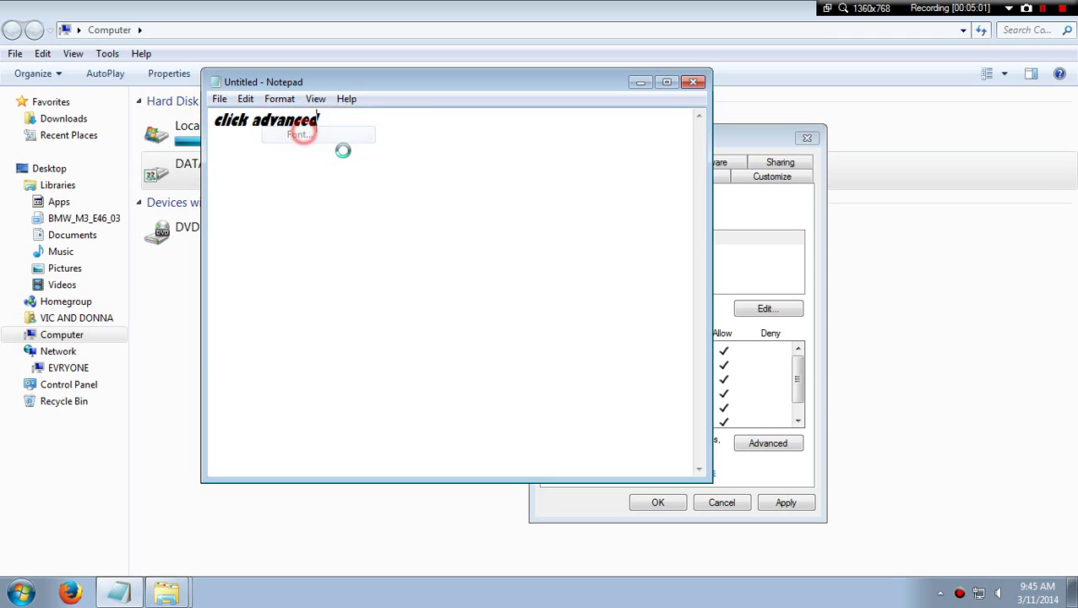
pyautogui.click(515, 307)
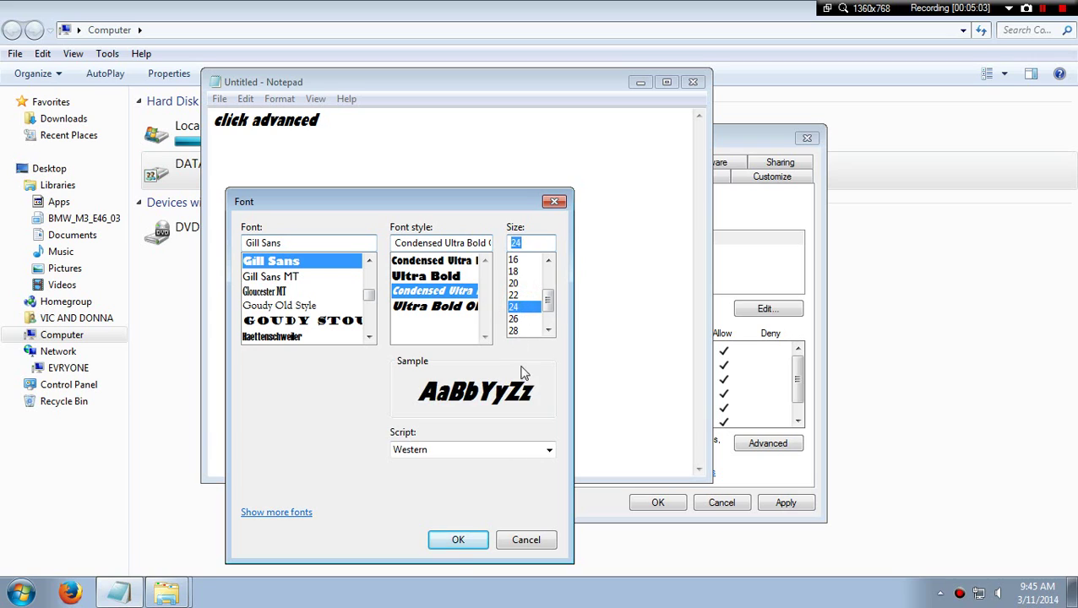
pyautogui.click(456, 540)
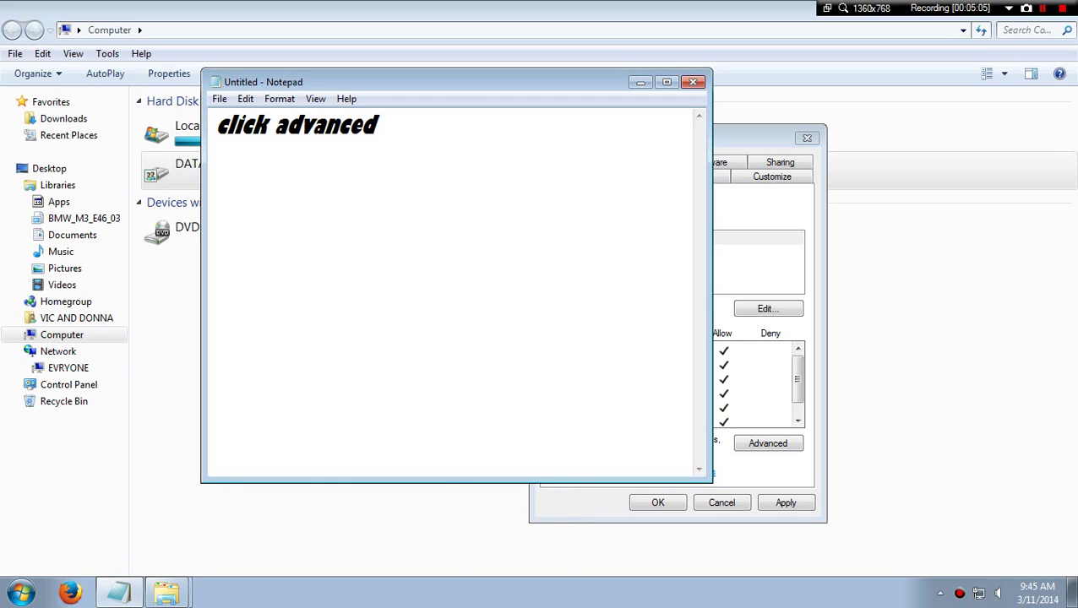
# Step: Clear and close the Notepad note, then open the advanced security settings for DATA (F:)
pyautogui.moveTo(412, 150); pyautogui.dragTo(207, 127)
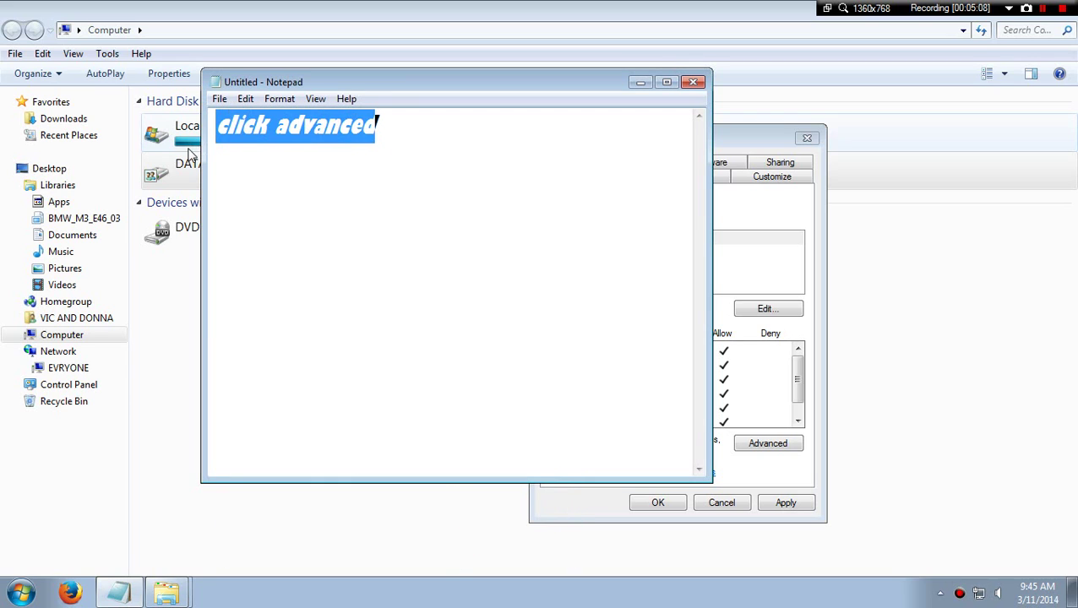
pyautogui.press('BackSpace')
pyautogui.click(692, 82)
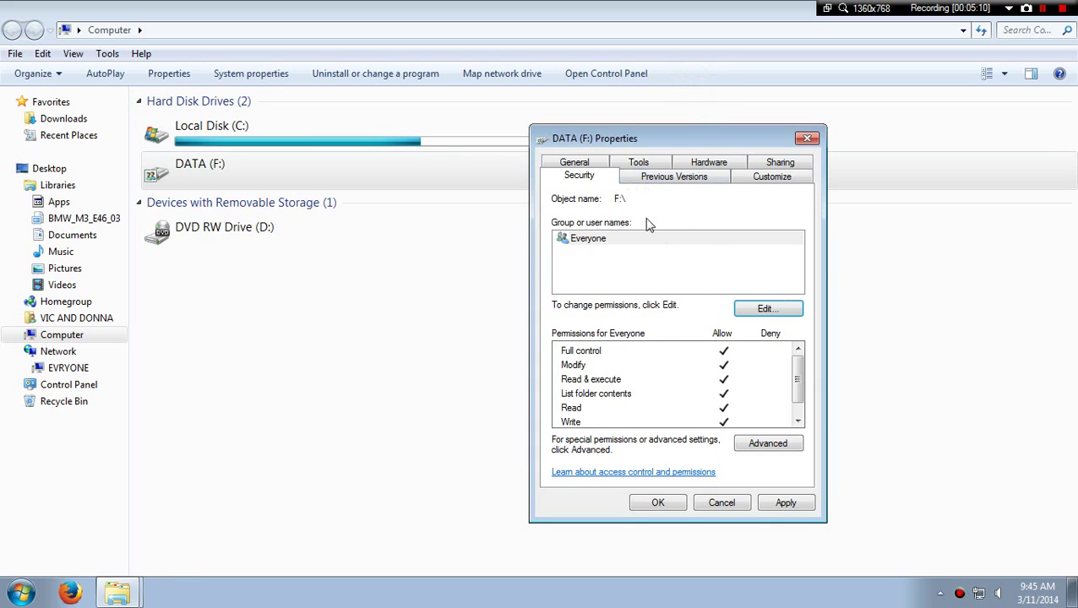
pyautogui.click(746, 436)
# Step: Open a new Notepad window and place it beside the Advanced Security Settings for DATA (F:) dialog
pyautogui.press('super')
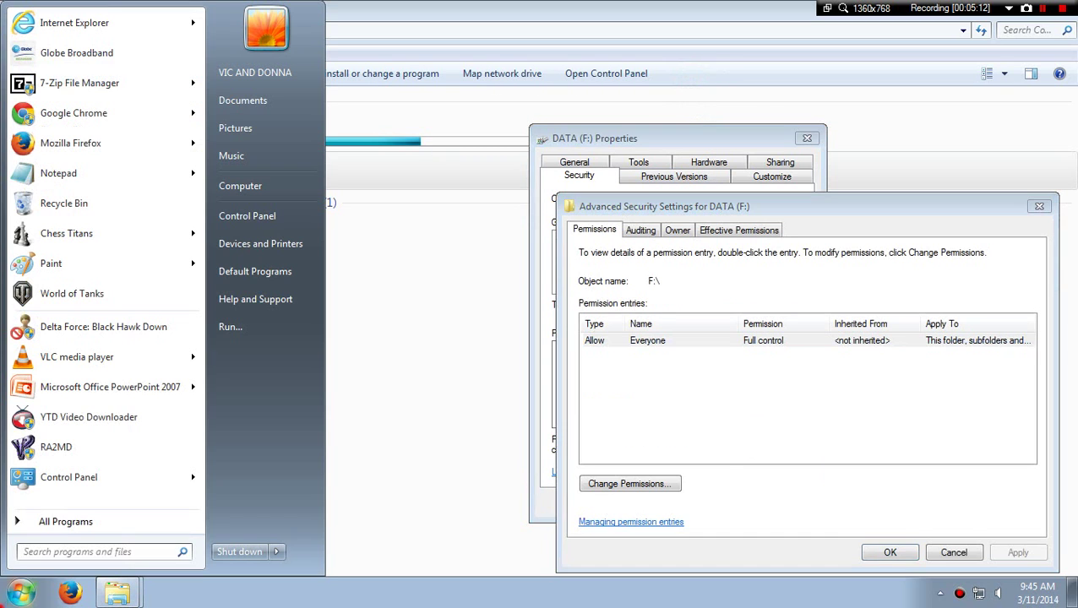
pyautogui.write('no')
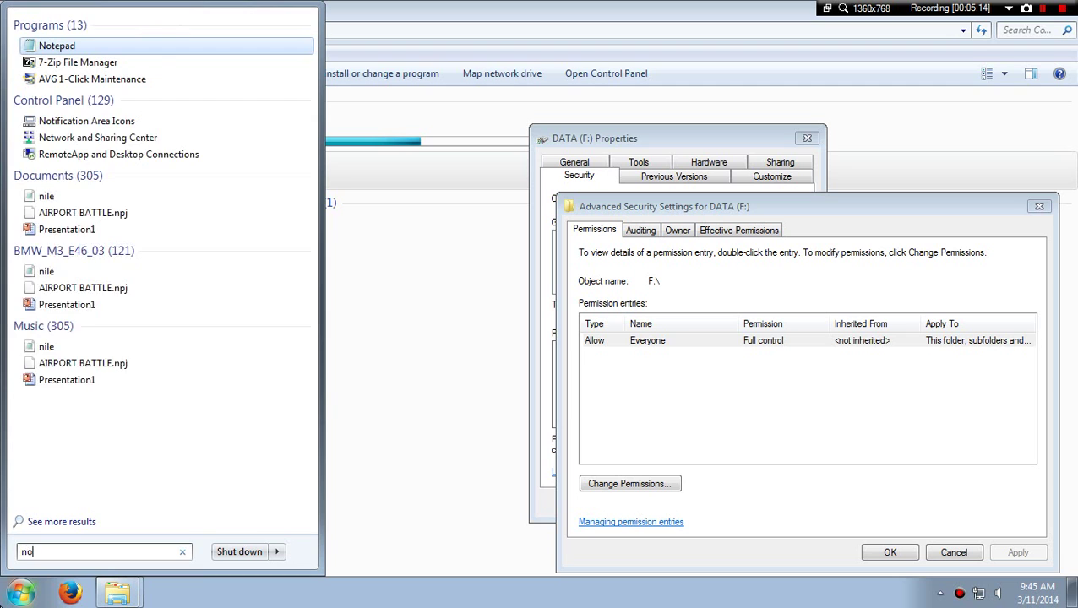
pyautogui.write('tepad')
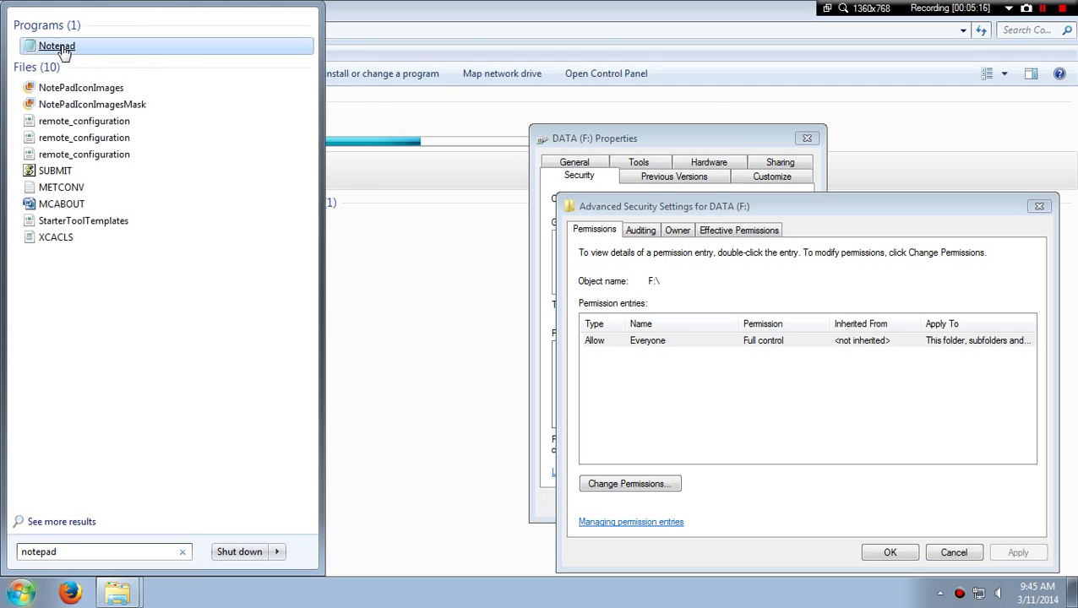
pyautogui.click(50, 41)
pyautogui.moveTo(337, 81); pyautogui.dragTo(168, 134)
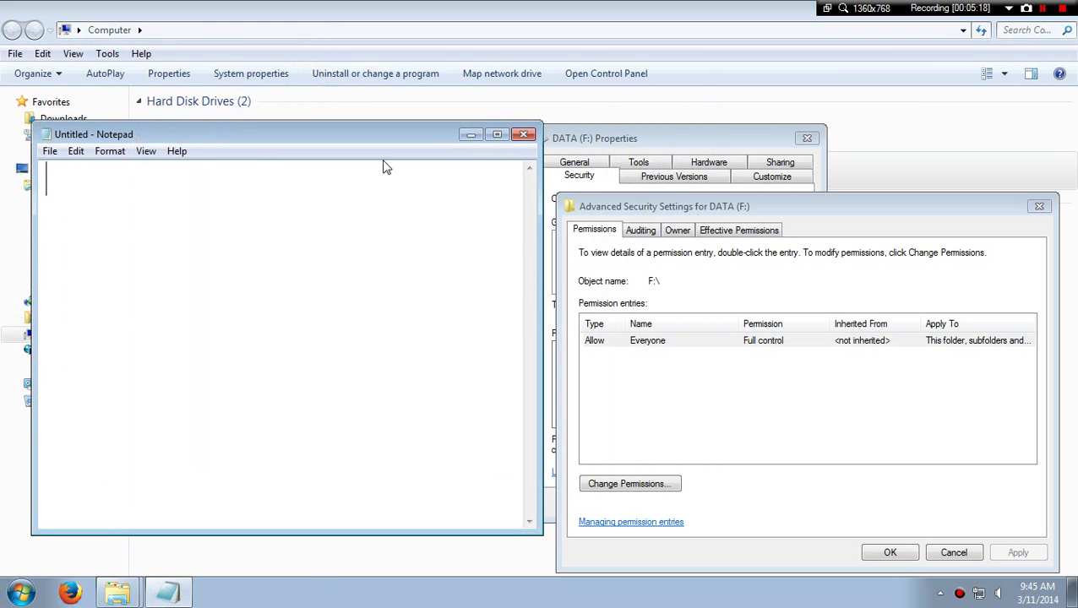
pyautogui.click(651, 425)
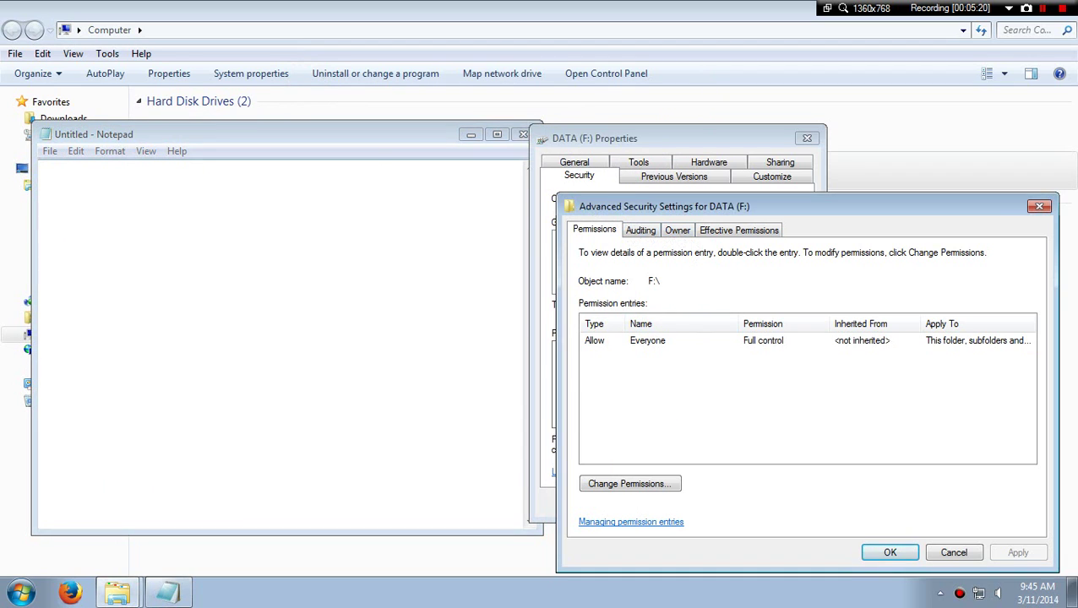
pyautogui.click(116, 261)
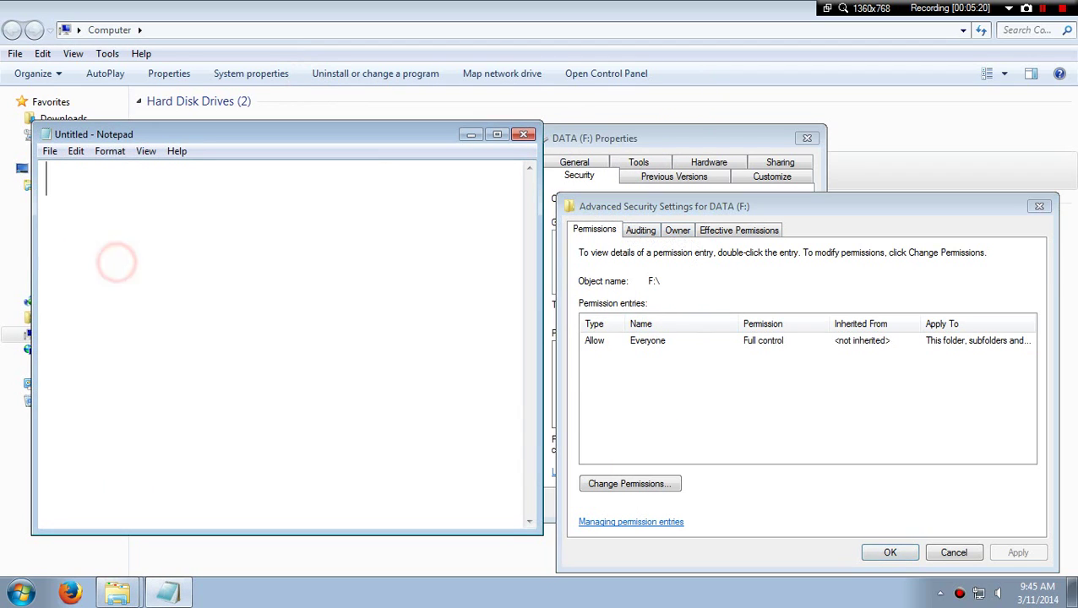
# Step: View the editable permission entries for DATA (F:) and close them without making changes
pyautogui.click(689, 342)
pyautogui.click(648, 488)
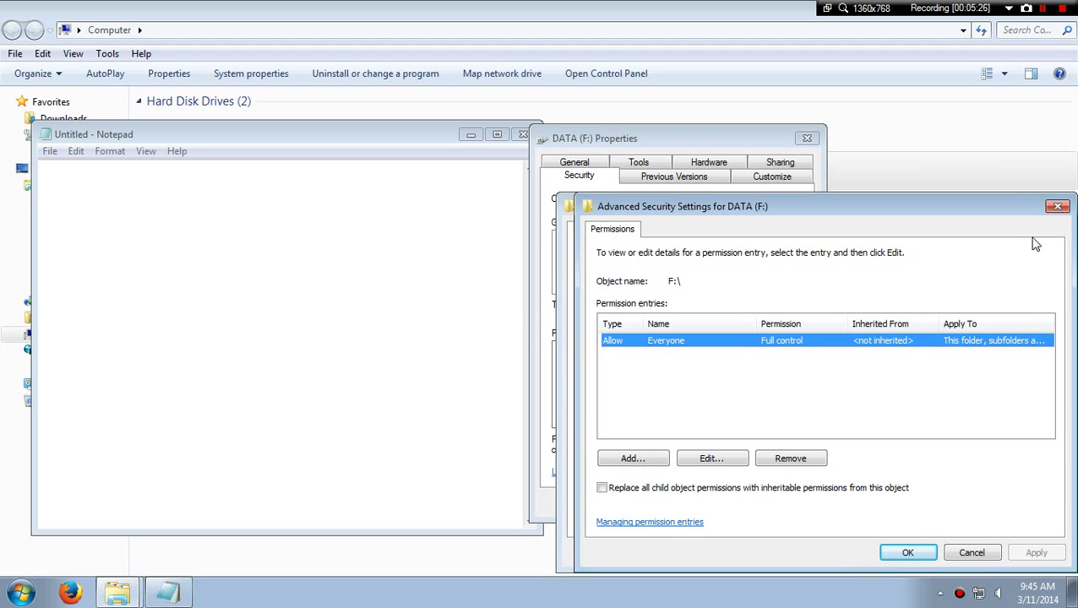
pyautogui.click(1057, 207)
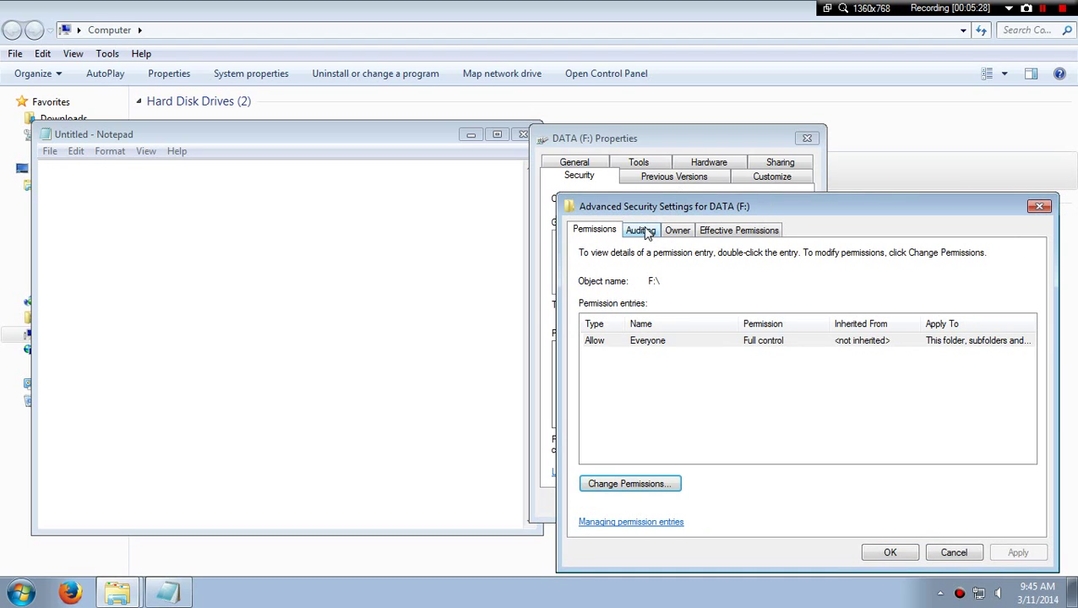
# Step: Show the auditing settings of DATA (F:) and write "go to auditing" in Notepad
pyautogui.click(640, 230)
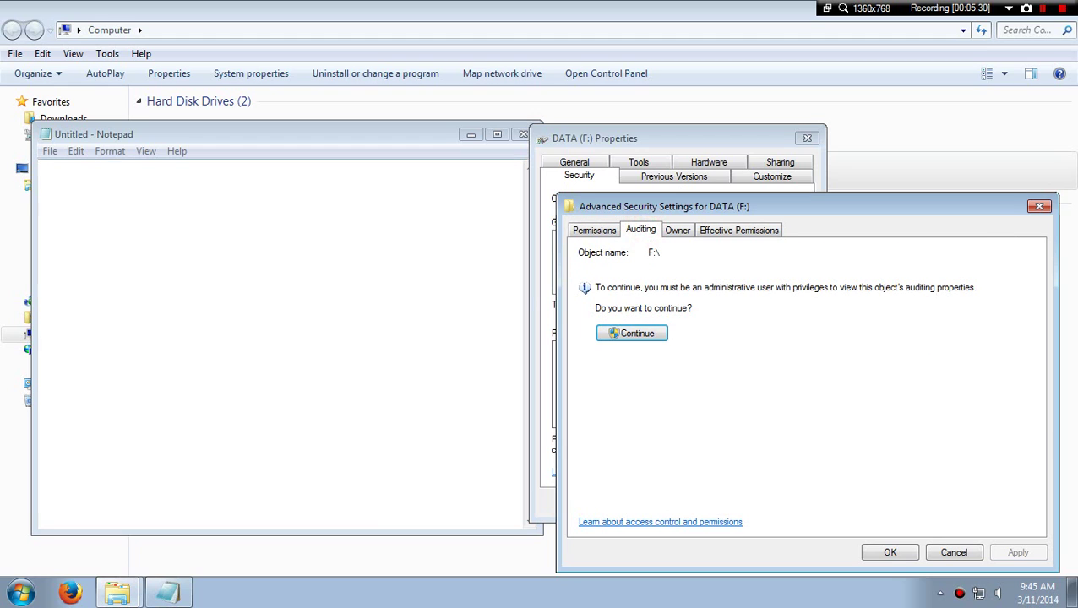
pyautogui.click(385, 264)
pyautogui.write('go to')
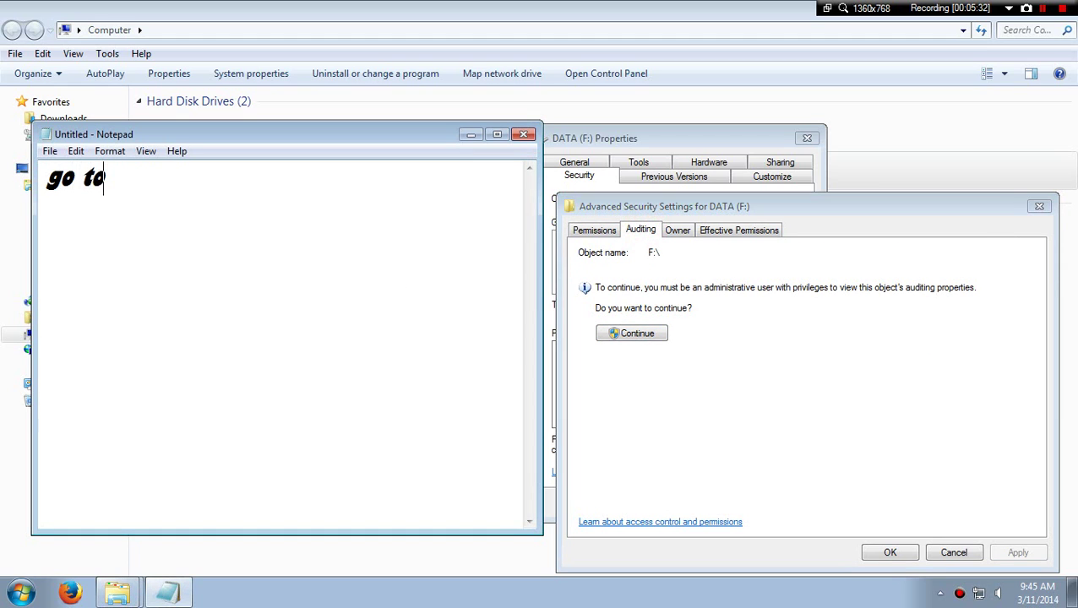
pyautogui.write(' audi')
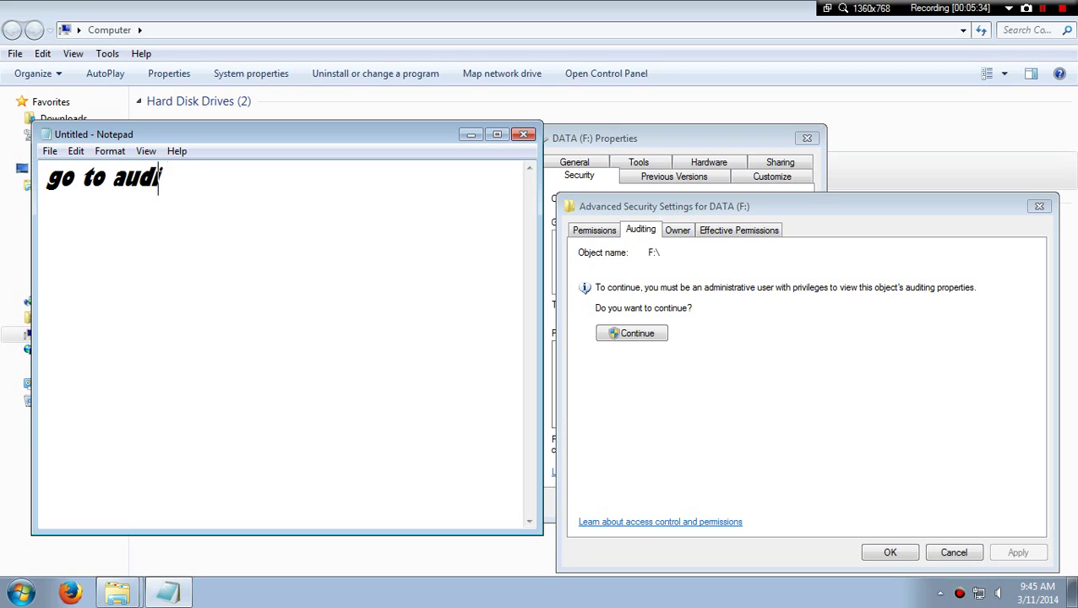
pyautogui.write('tind')
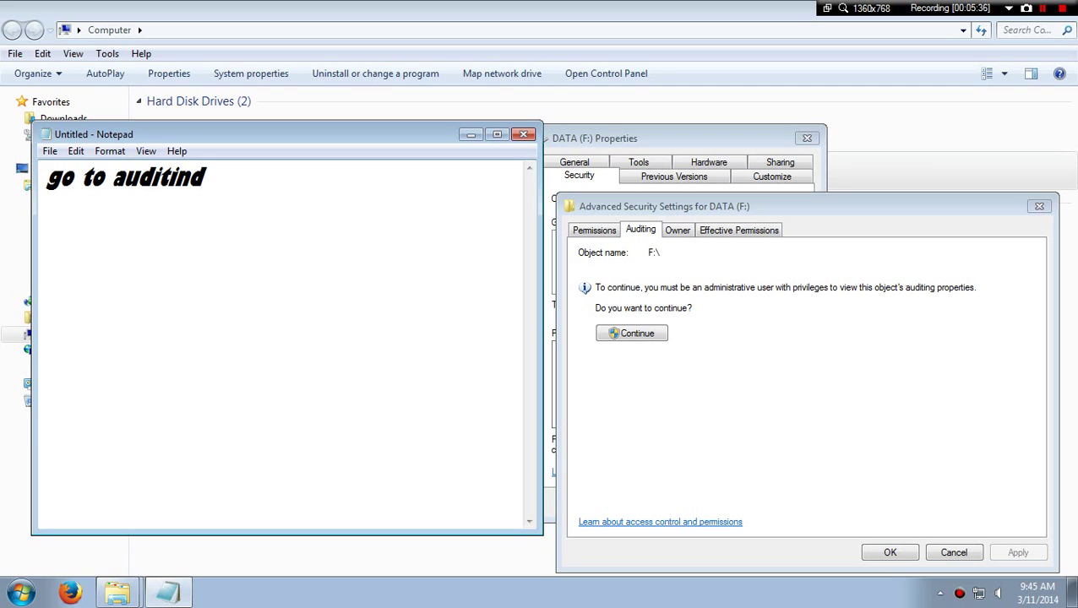
pyautogui.press('BackSpace')
pyautogui.write('g')
# Step: Clear the Notepad note and continue as administrator to the auditing entries of DATA (F:)
pyautogui.press('BackSpace')
pyautogui.press('BackSpace')
pyautogui.press('BackSpace')
pyautogui.press('BackSpace')
pyautogui.press('BackSpace')
pyautogui.press('BackSpace')
pyautogui.press('BackSpace')
pyautogui.press('BackSpace')
pyautogui.press('BackSpace')
pyautogui.press('BackSpace')
pyautogui.press('BackSpace')
pyautogui.press('BackSpace')
pyautogui.press('BackSpace')
pyautogui.press('BackSpace')
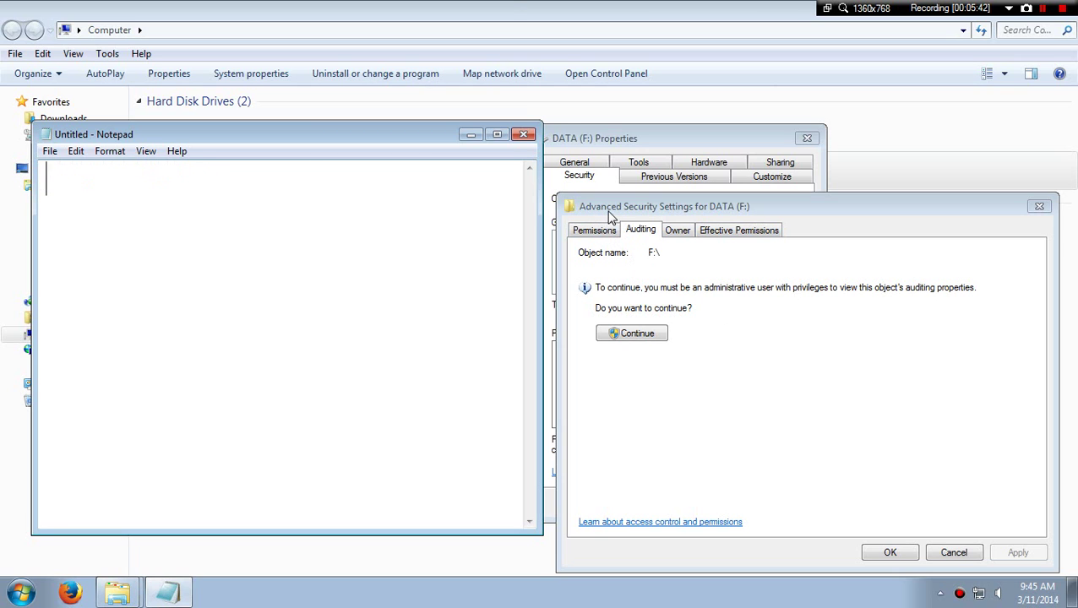
pyautogui.click(615, 213)
pyautogui.moveTo(619, 217)
pyautogui.mouseDown()
pyautogui.moveTo(624, 243)
pyautogui.moveTo(613, 215)
pyautogui.mouseUp()
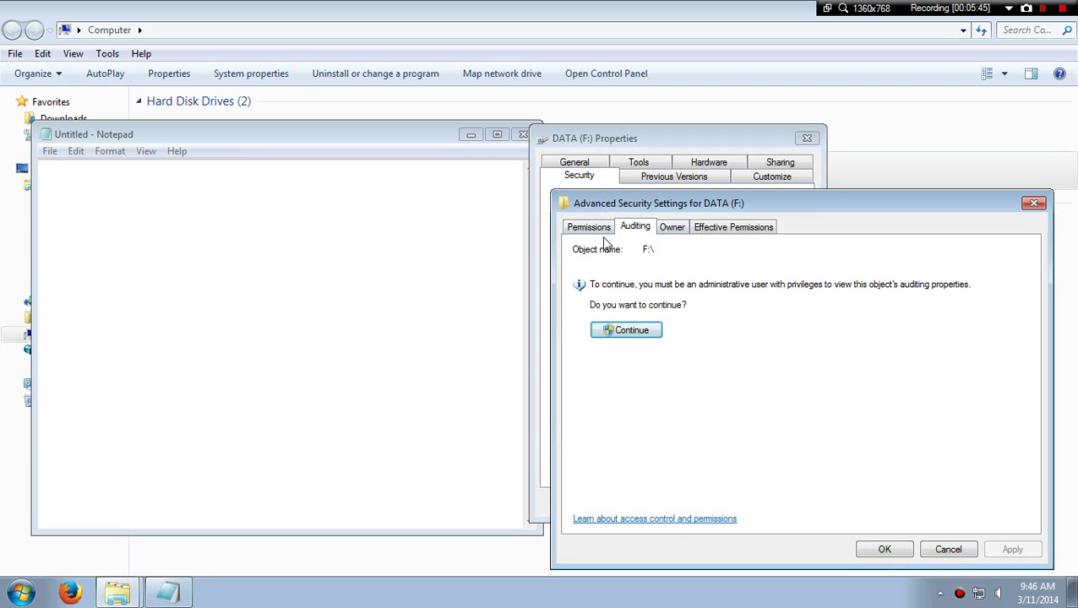
pyautogui.click(629, 332)
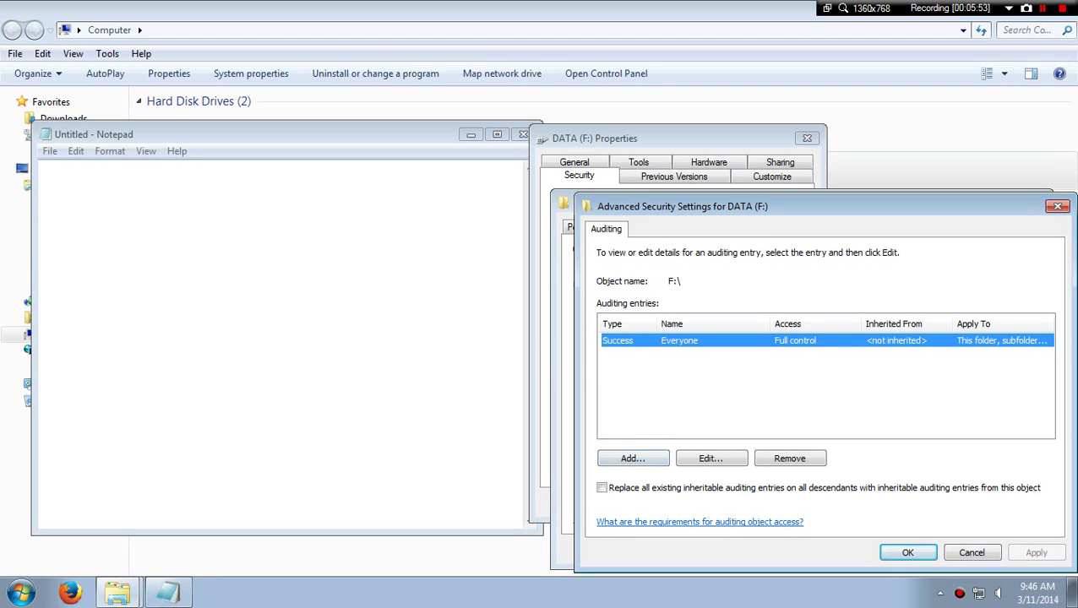
# Step: Write "add your pc name there" in Notepad
pyautogui.click(375, 323)
pyautogui.write('a')
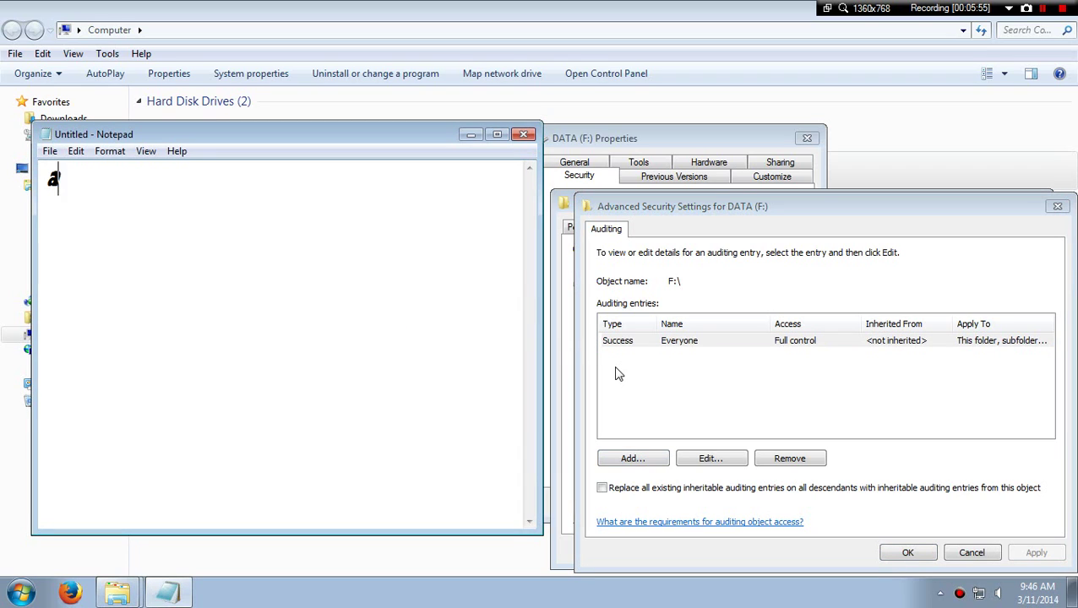
pyautogui.write('dd your')
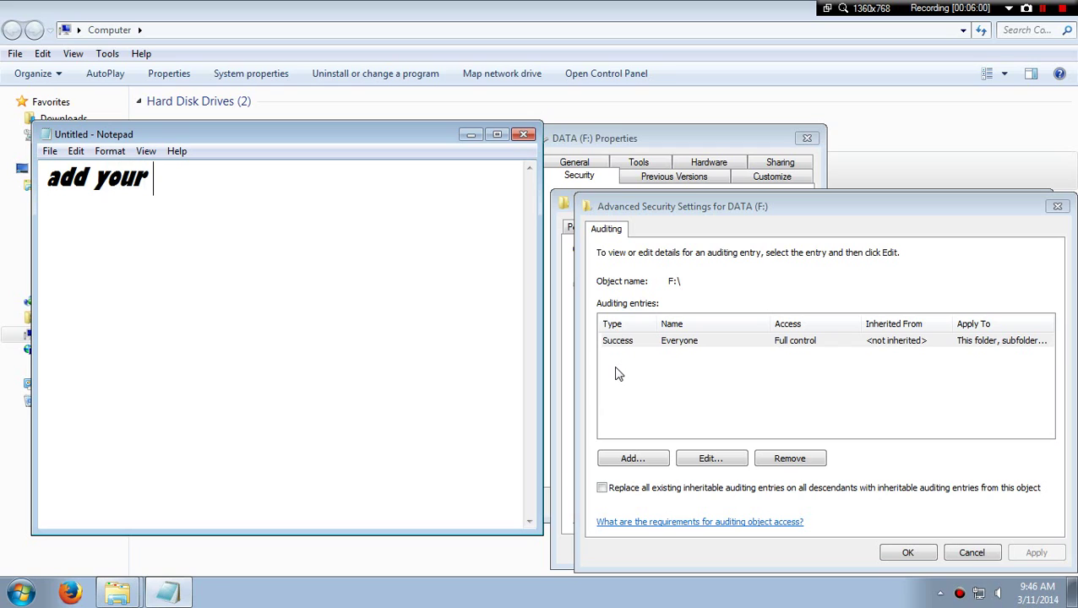
pyautogui.write(' pc nam')
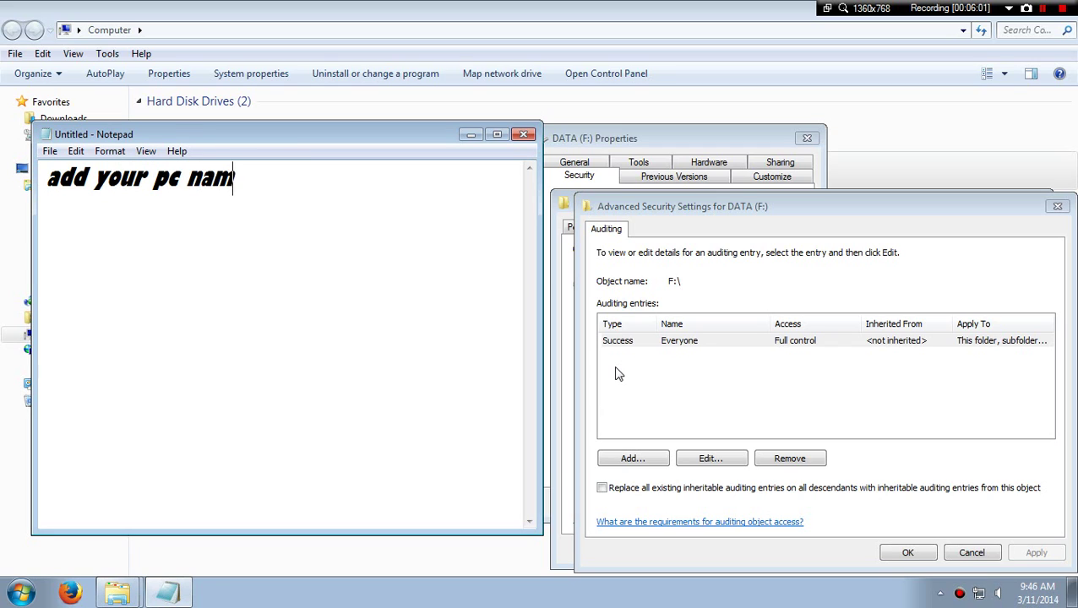
pyautogui.write('e there')
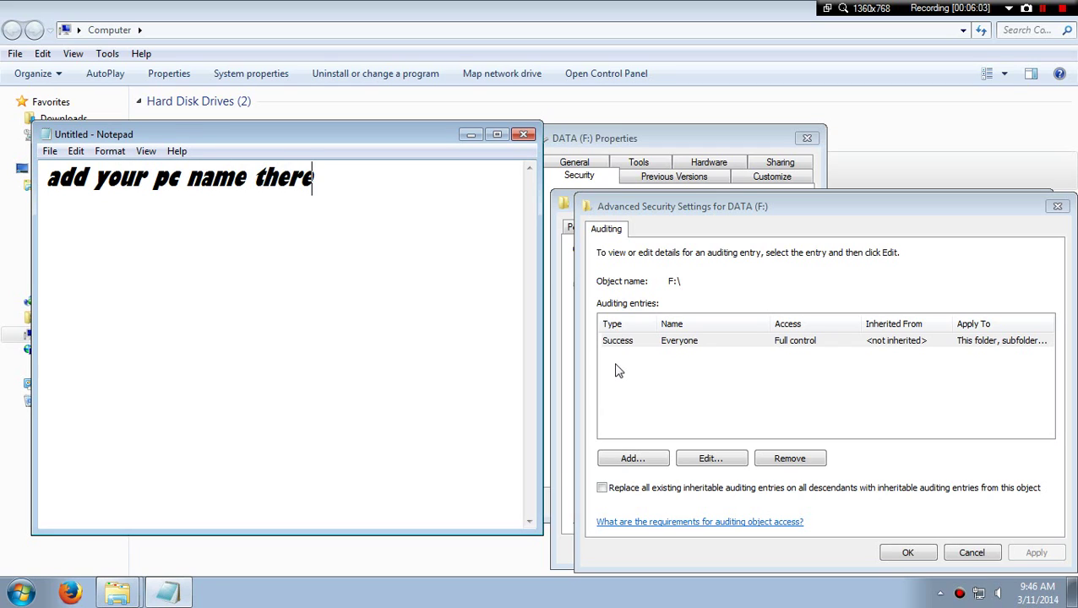
# Step: Add the example lines "ex" and "my-pc" below the existing Notepad text
pyautogui.click(647, 342)
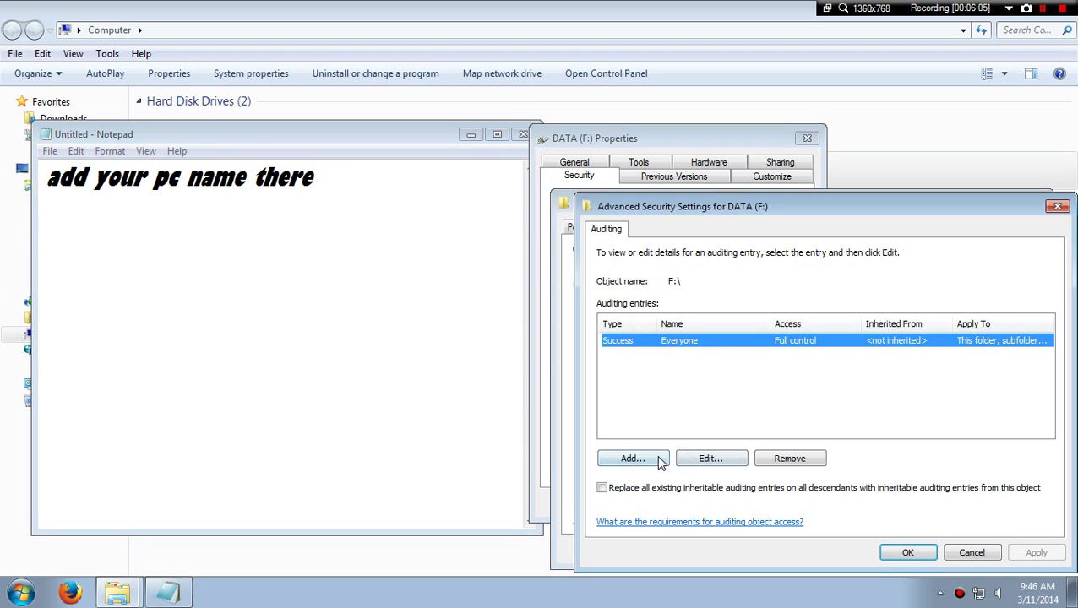
pyautogui.click(385, 181)
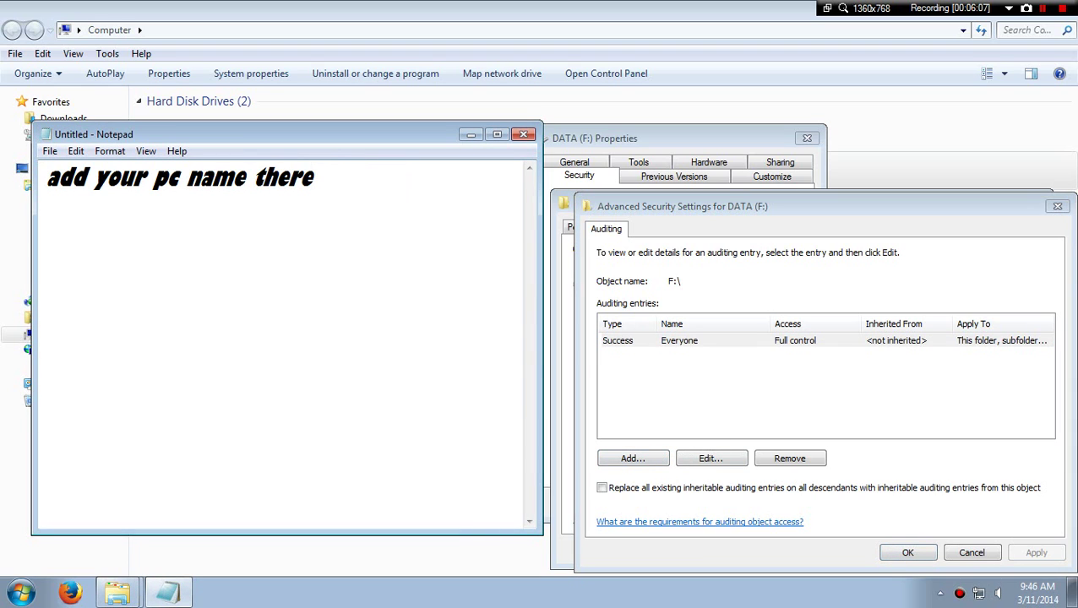
pyautogui.press('Return')
pyautogui.write('ex ')
pyautogui.write('my')
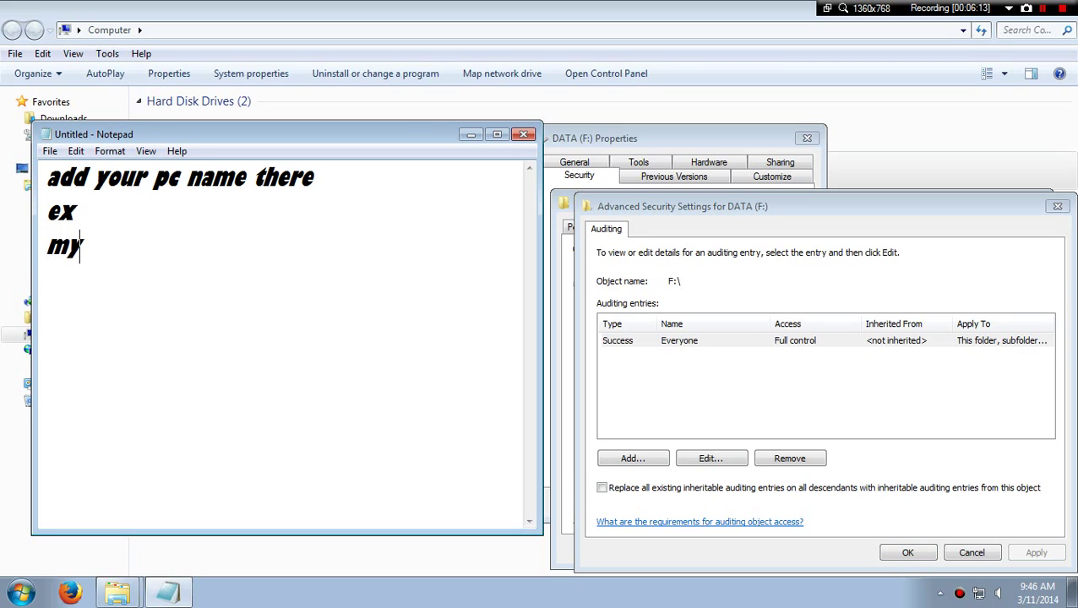
pyautogui.write('-pc')
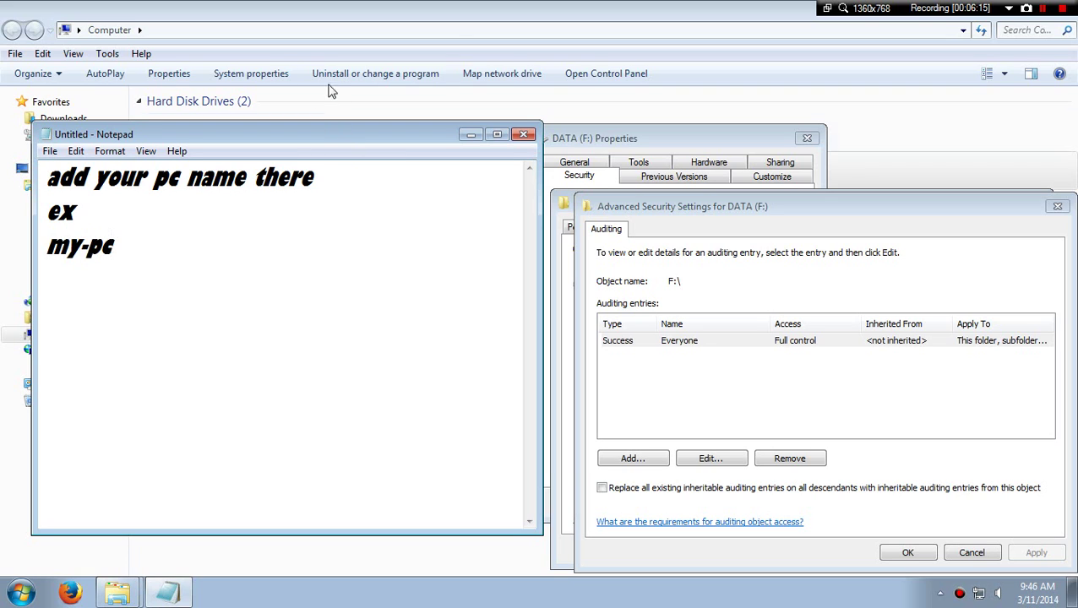
# Step: Clear the Notepad note and remove the Everyone auditing entry from DATA (F:)
pyautogui.moveTo(43, 178); pyautogui.dragTo(114, 247)
pyautogui.hotkey('ctrl', 'x')
pyautogui.click(683, 341)
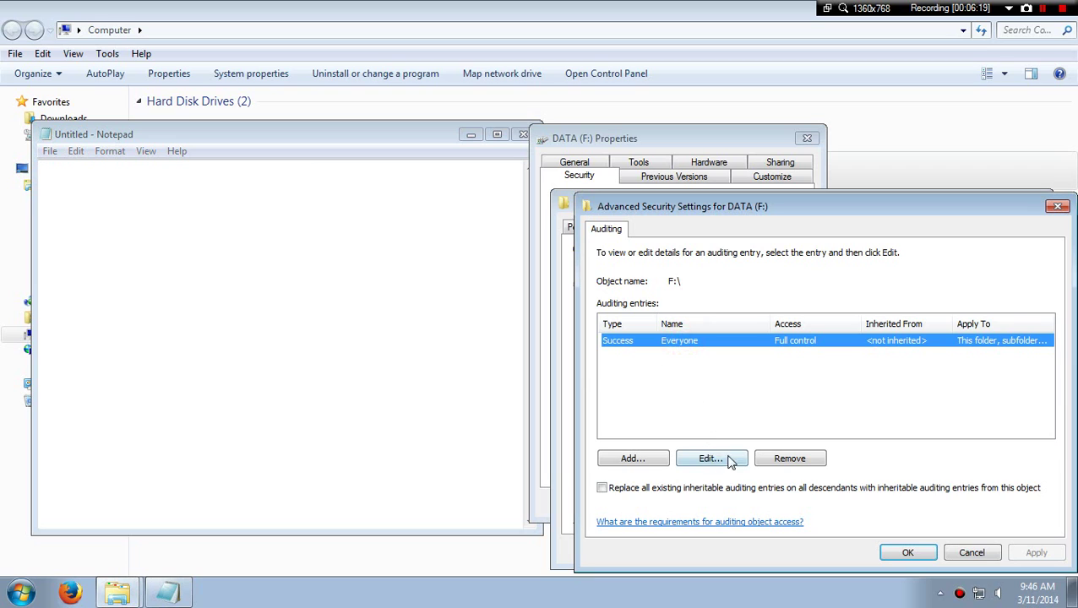
pyautogui.click(789, 458)
# Step: Add a new auditing entry on DATA (F:) for the group "everyone"
pyautogui.click(647, 460)
pyautogui.write('everyone')
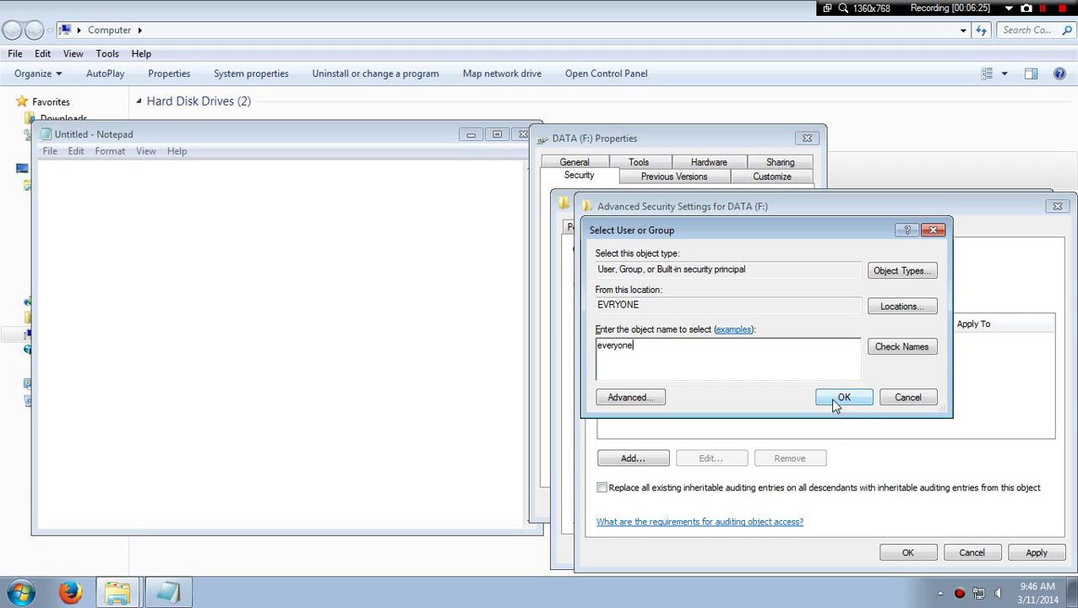
pyautogui.click(836, 397)
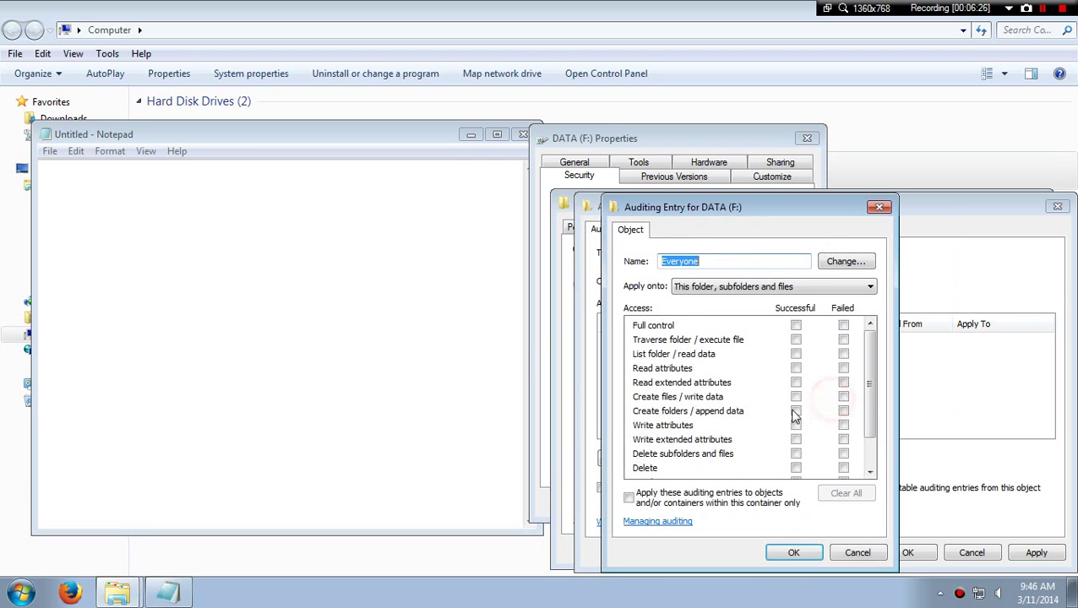
# Step: Write "seleck full control" in the Notepad note
pyautogui.click(417, 337)
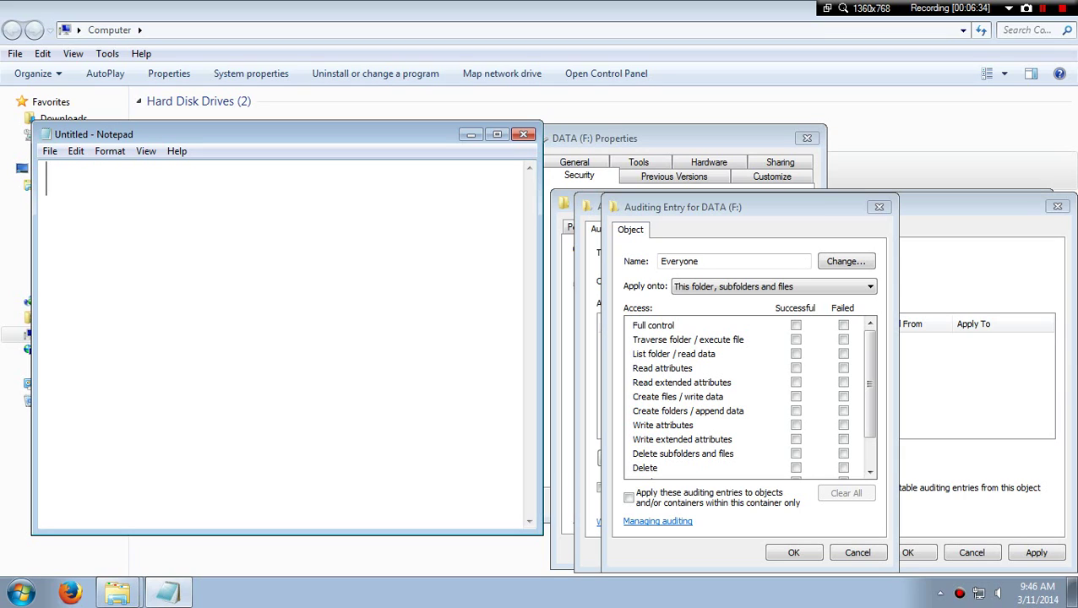
pyautogui.write('selec')
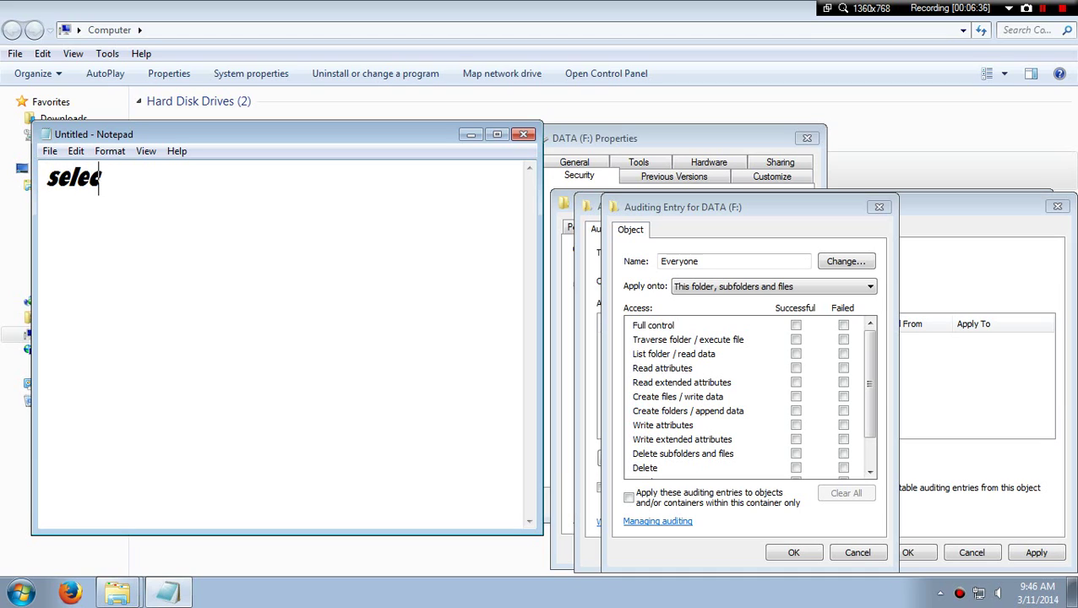
pyautogui.write('k fu')
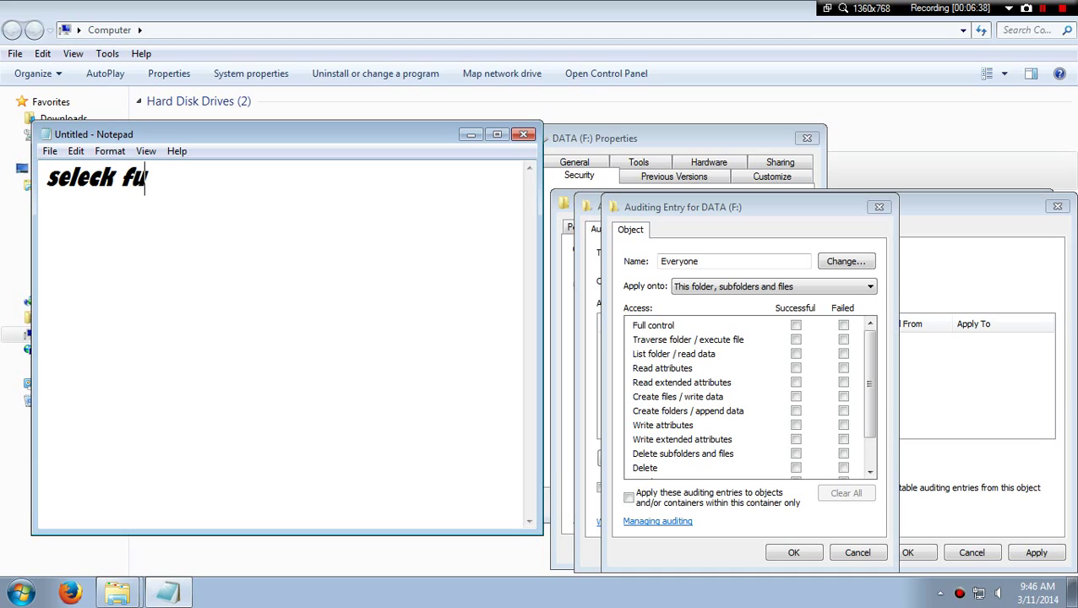
pyautogui.write('ll control')
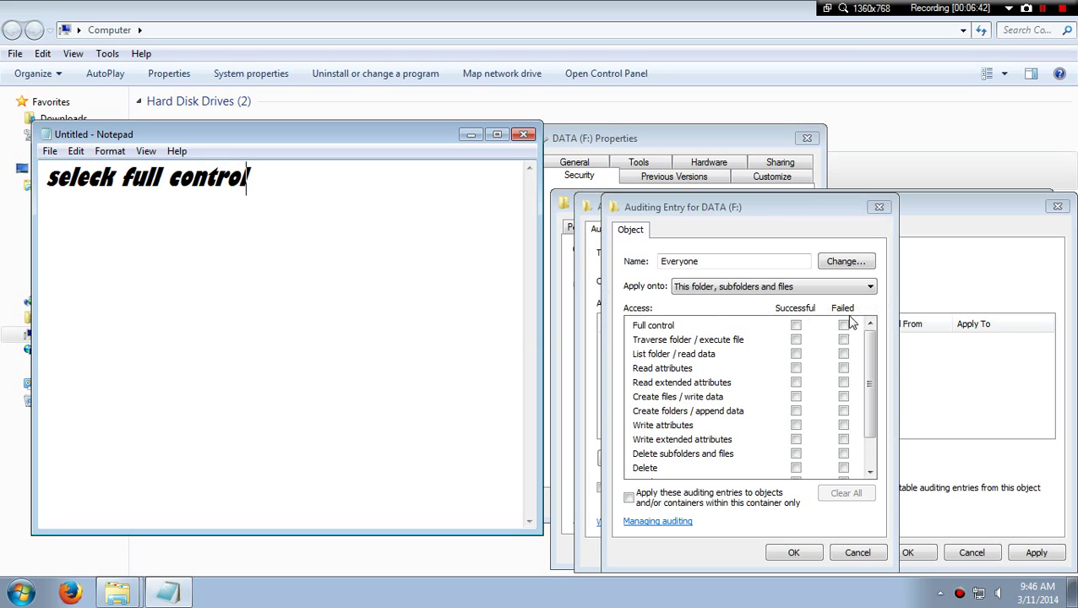
# Step: Enable successful Full control auditing for Everyone and clear the Notepad note
pyautogui.click(795, 326)
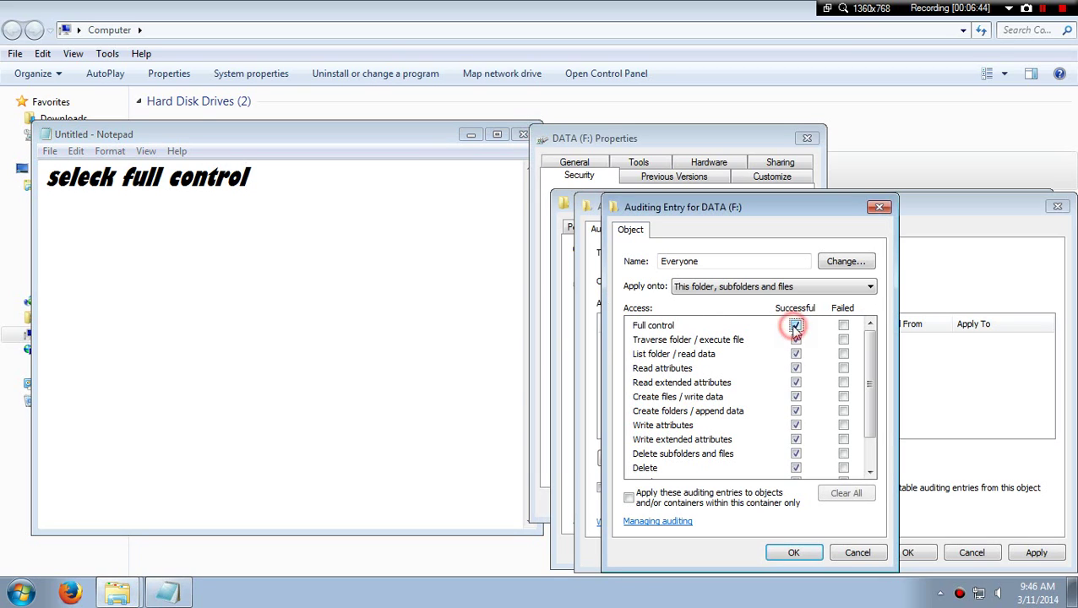
pyautogui.moveTo(314, 182); pyautogui.dragTo(4, 246)
pyautogui.press('BackSpace')
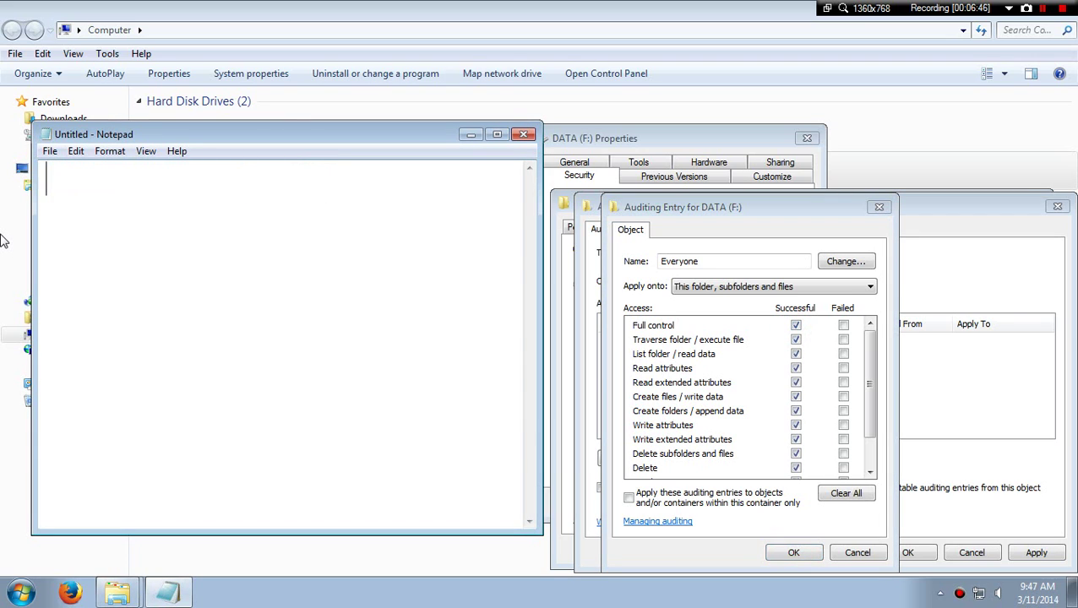
# Step: Write "click ok" in Notepad and erase it again
pyautogui.write('cli')
pyautogui.write('o')
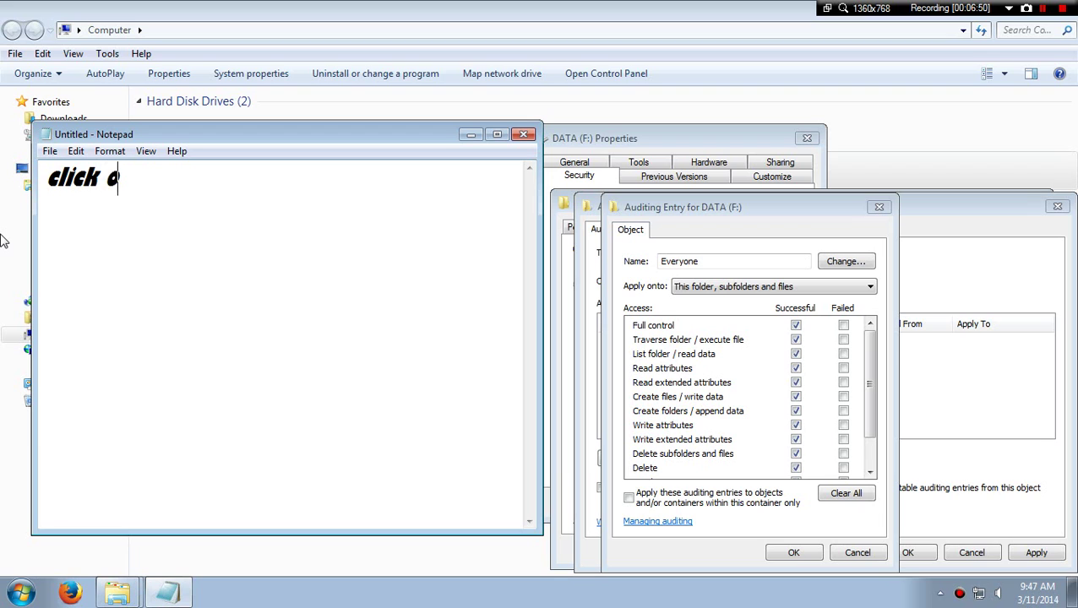
pyautogui.write('k')
pyautogui.press('BackSpace')
pyautogui.press('BackSpace')
pyautogui.press('BackSpace')
pyautogui.press('BackSpace')
pyautogui.press('BackSpace')
pyautogui.press('BackSpace')
pyautogui.press('BackSpace')
pyautogui.press('BackSpace')
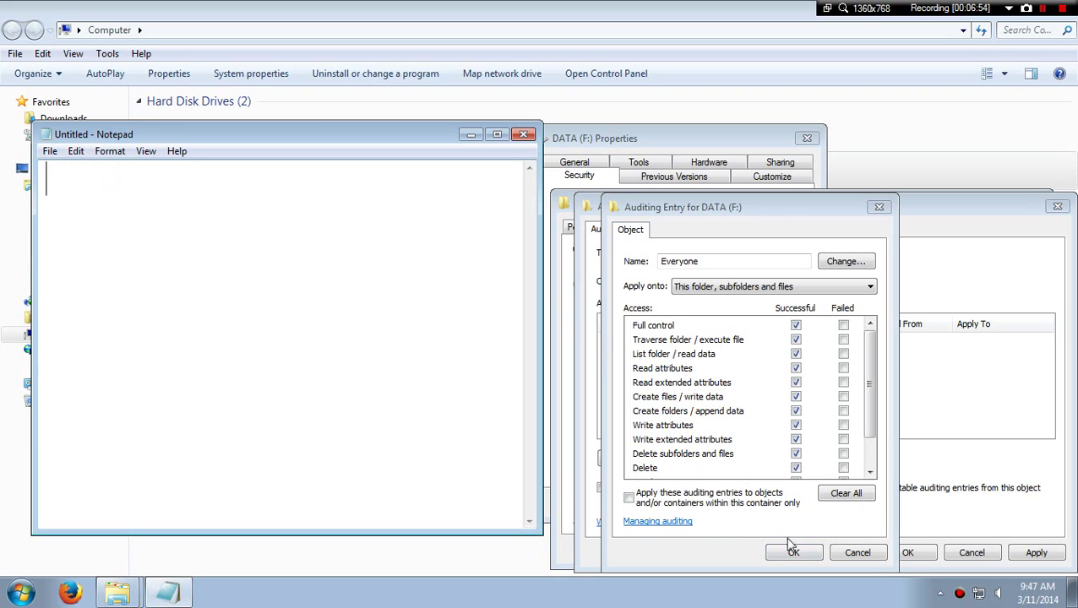
# Step: Confirm the Everyone auditing entry and write "click:" in Notepad
pyautogui.click(791, 552)
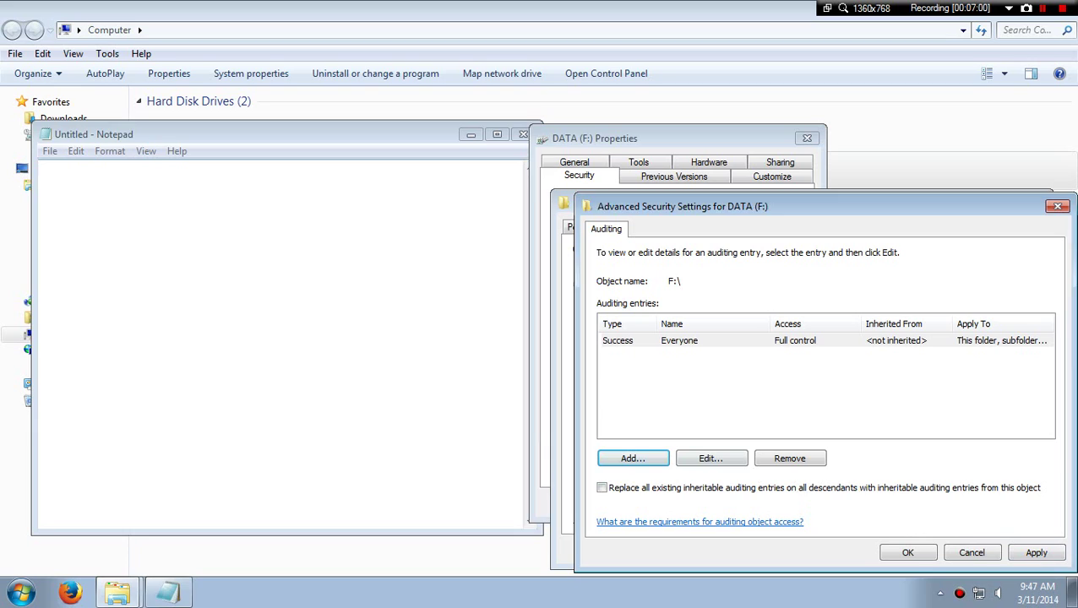
pyautogui.click(279, 305)
pyautogui.click(252, 320)
pyautogui.write('c')
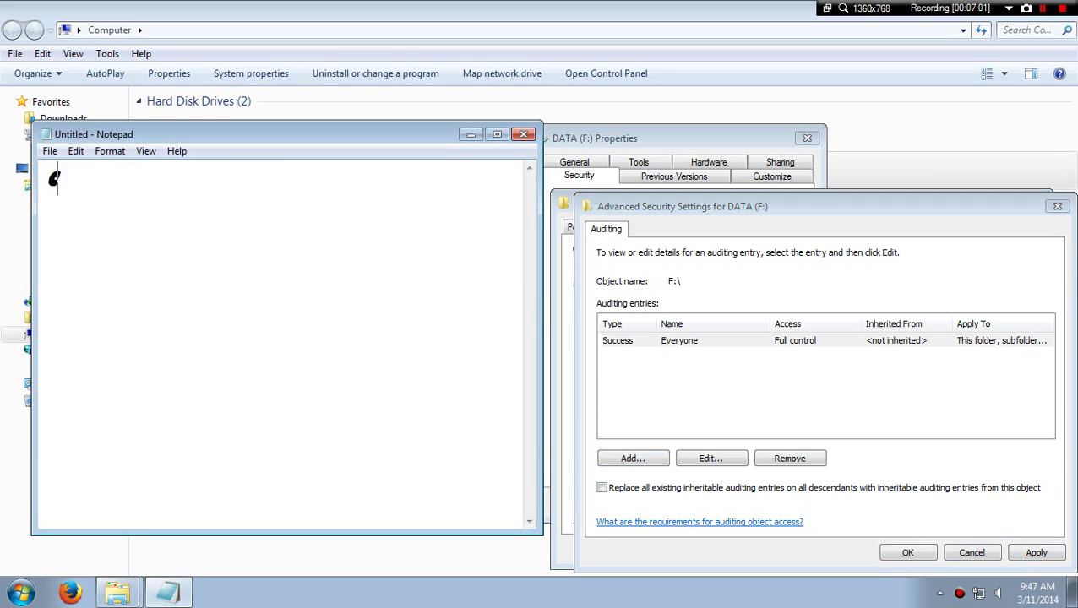
pyautogui.write('lick')
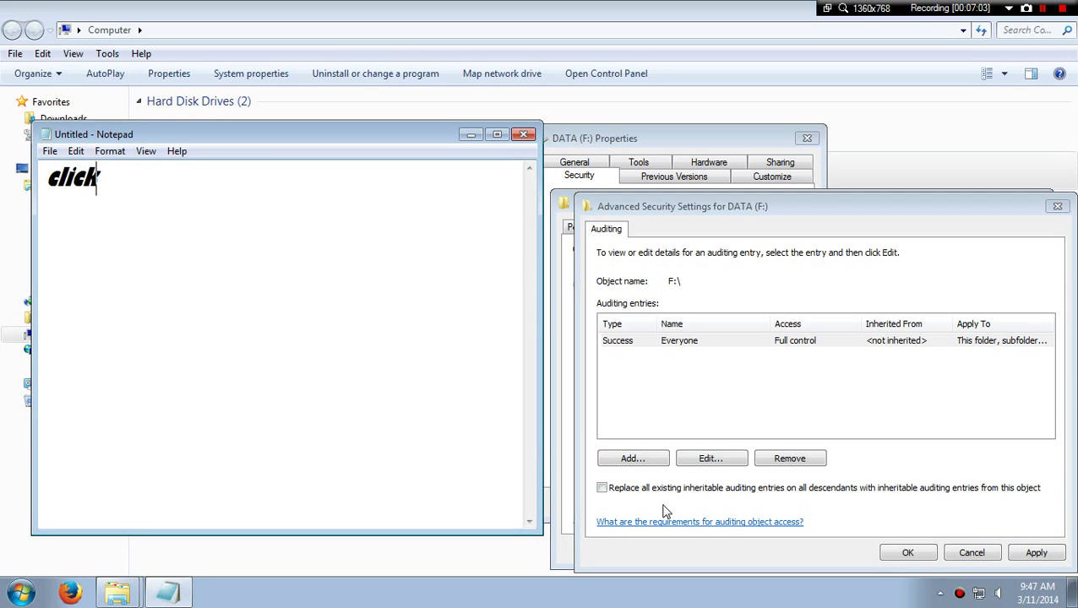
pyautogui.write(':')
# Step: Enable replacing all existing inheritable auditing entries on all descendants and add "replace all inhertible auditing" to the Notepad line
pyautogui.click(611, 489)
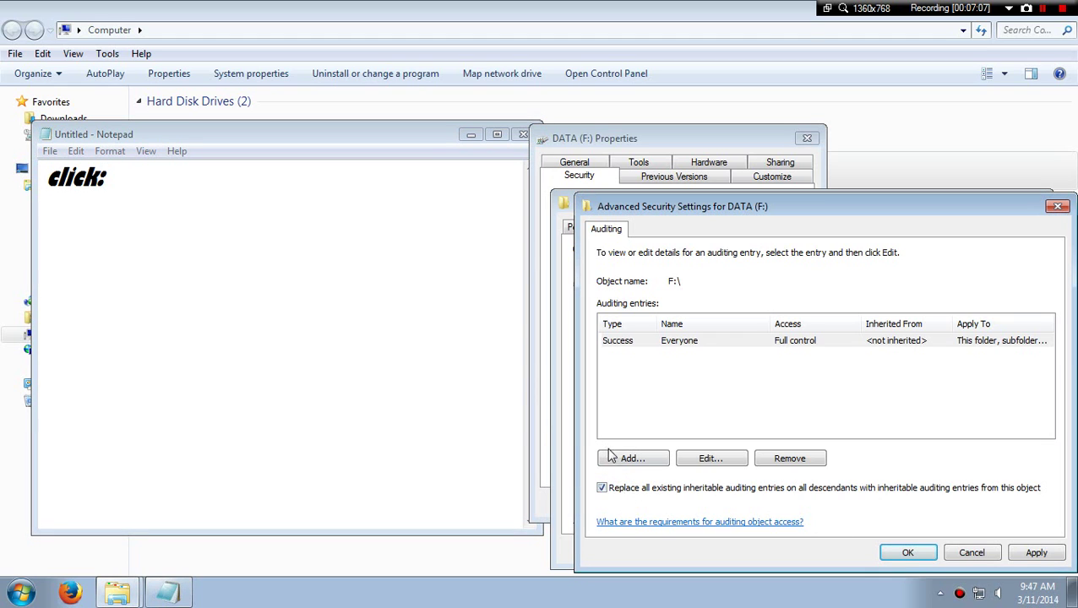
pyautogui.click(310, 241)
pyautogui.write('replace all inhertyi')
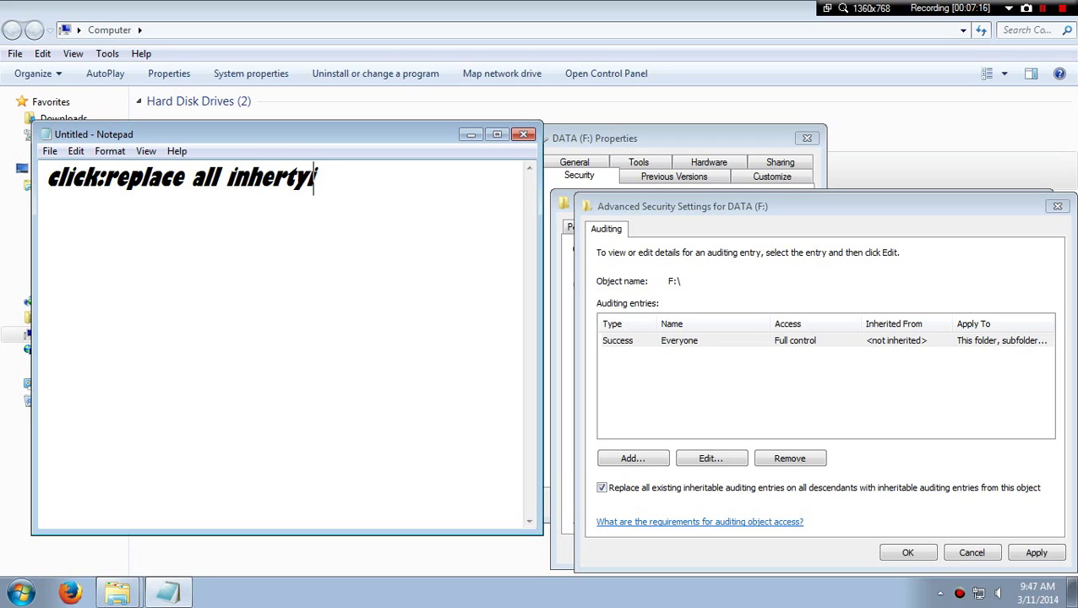
pyautogui.press('BackSpace')
pyautogui.press('BackSpace')
pyautogui.write('ible mau')
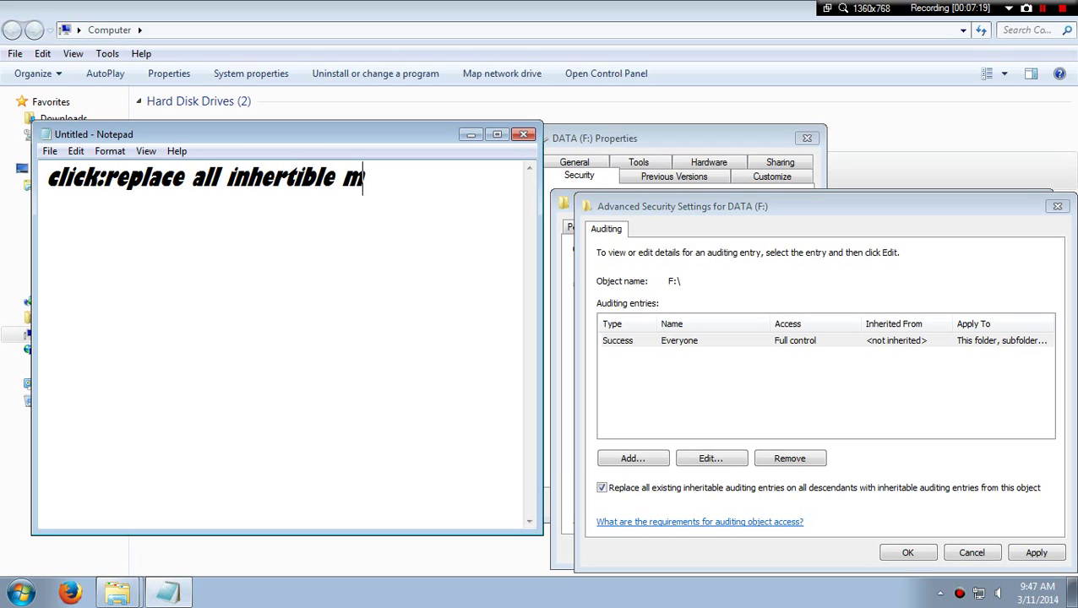
pyautogui.press('BackSpace')
pyautogui.press('BackSpace')
pyautogui.press('BackSpace')
pyautogui.write('au')
pyautogui.press('BackSpace')
pyautogui.write('uditing')
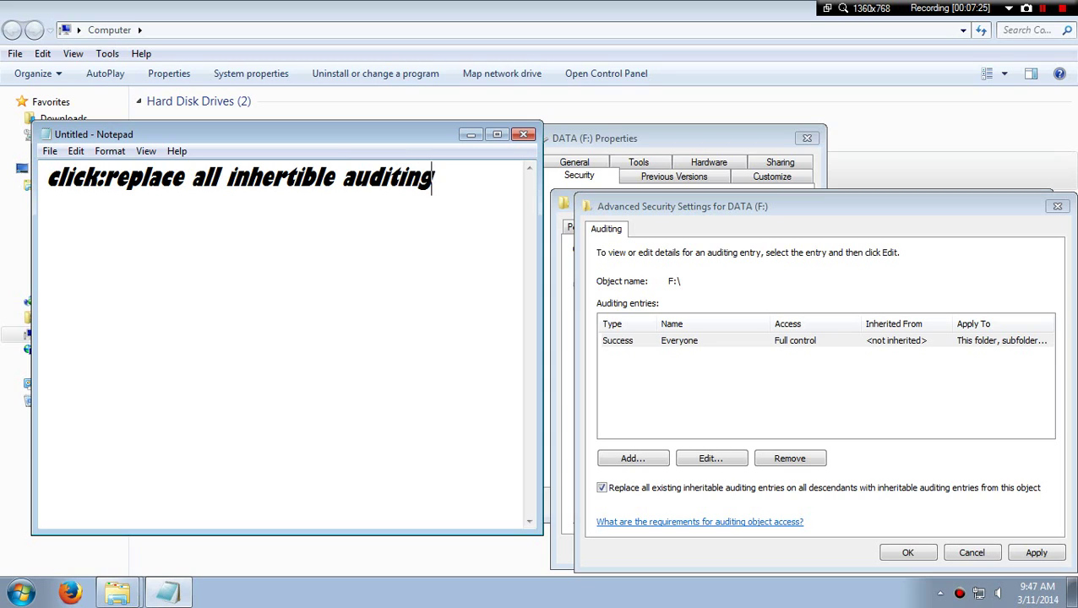
# Step: Continue the Notepad sentence with "enties on all decendats"
pyautogui.write(' ent')
pyautogui.write('ir')
pyautogui.press('BackSpace')
pyautogui.press('BackSpace')
pyautogui.write('ies')
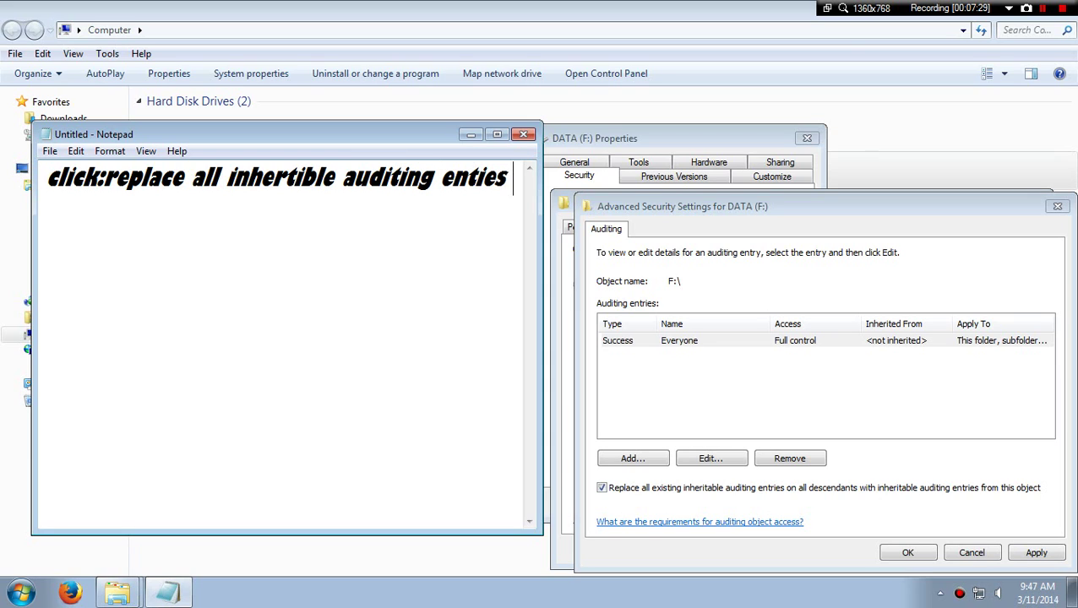
pyautogui.write(' on all ')
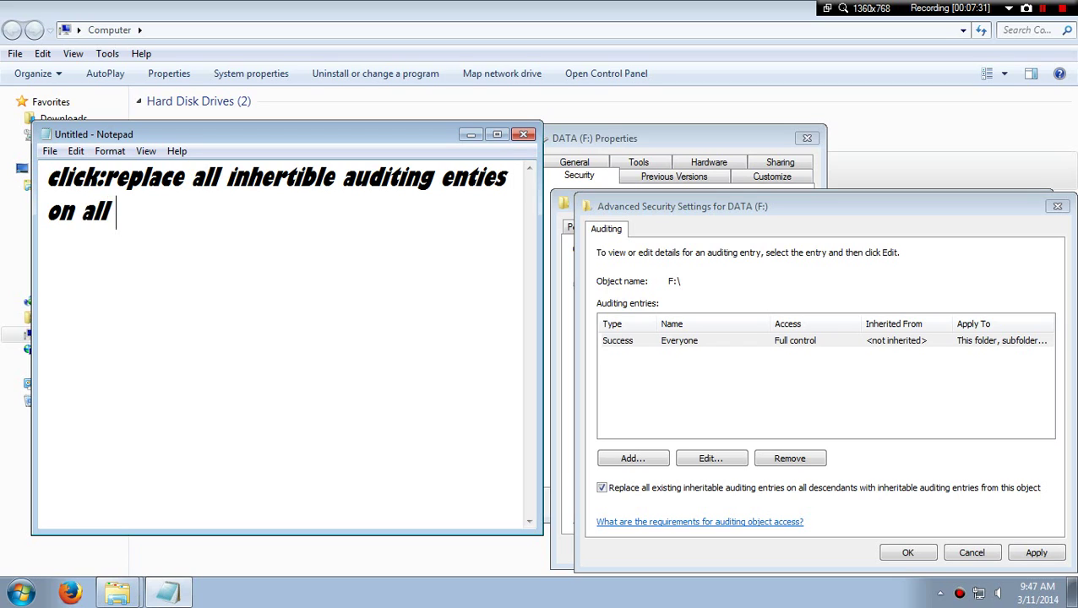
pyautogui.write('dece')
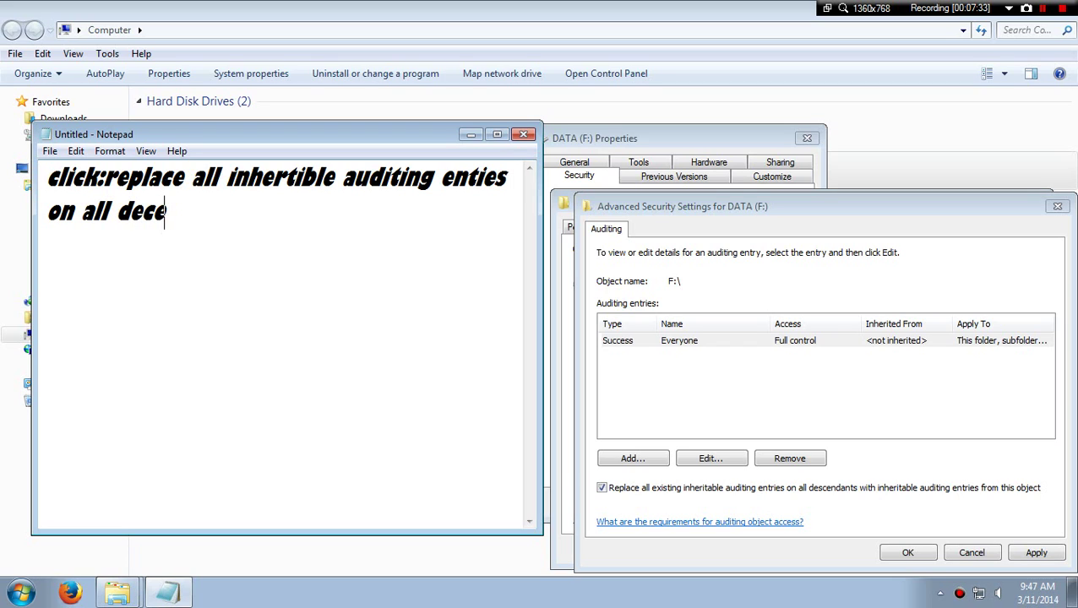
pyautogui.write('ndats')
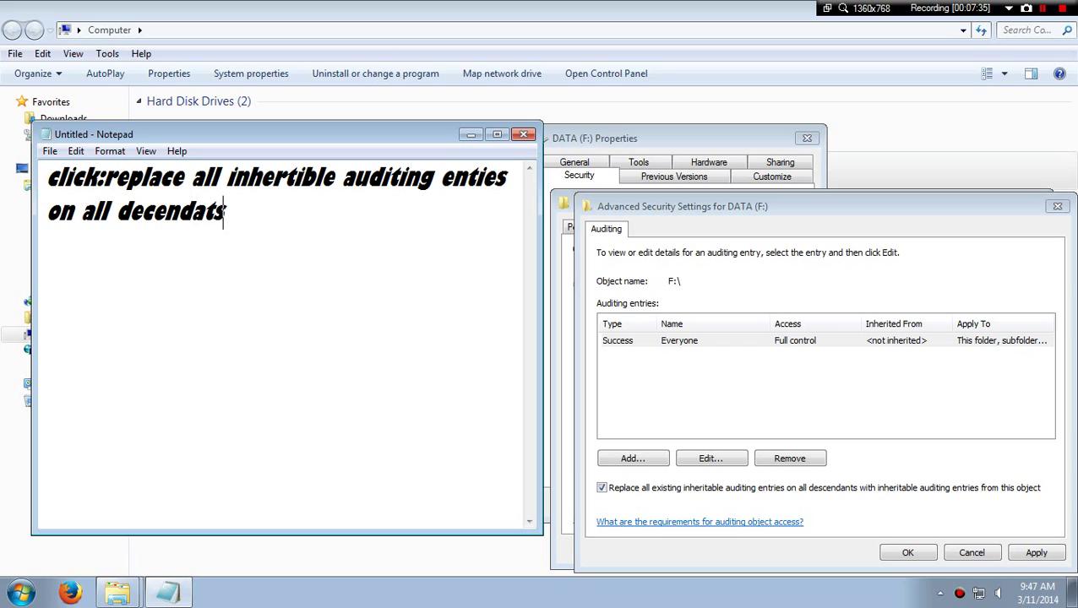
# Step: Finish the Notepad sentence with "with inhertible auditing entries from the object"
pyautogui.write(' with inhertible auditing entries from')
pyautogui.press('BackSpace')
pyautogui.write('om t')
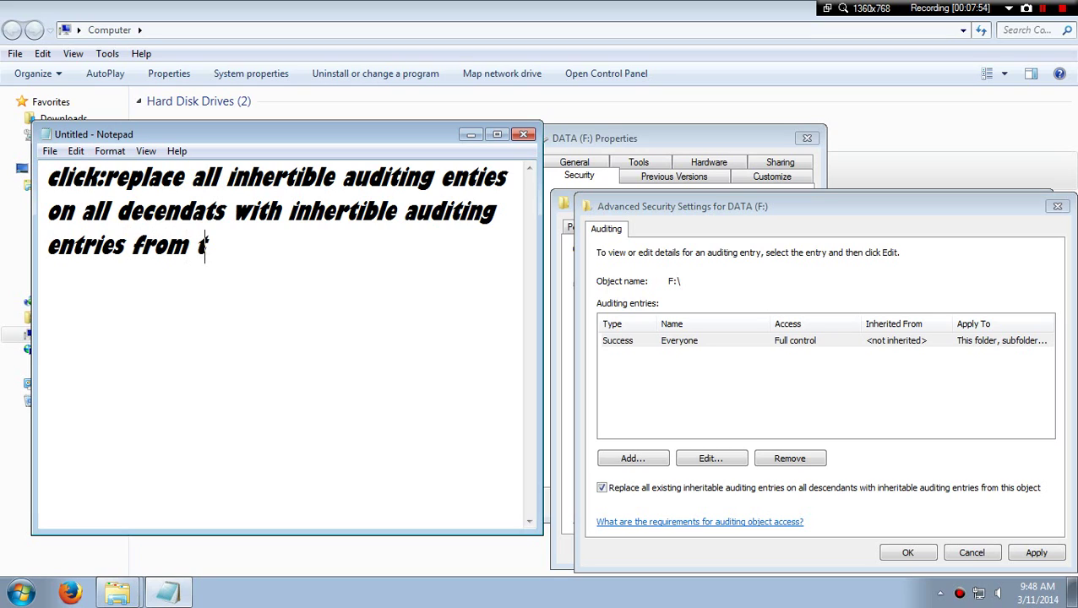
pyautogui.write('he object')
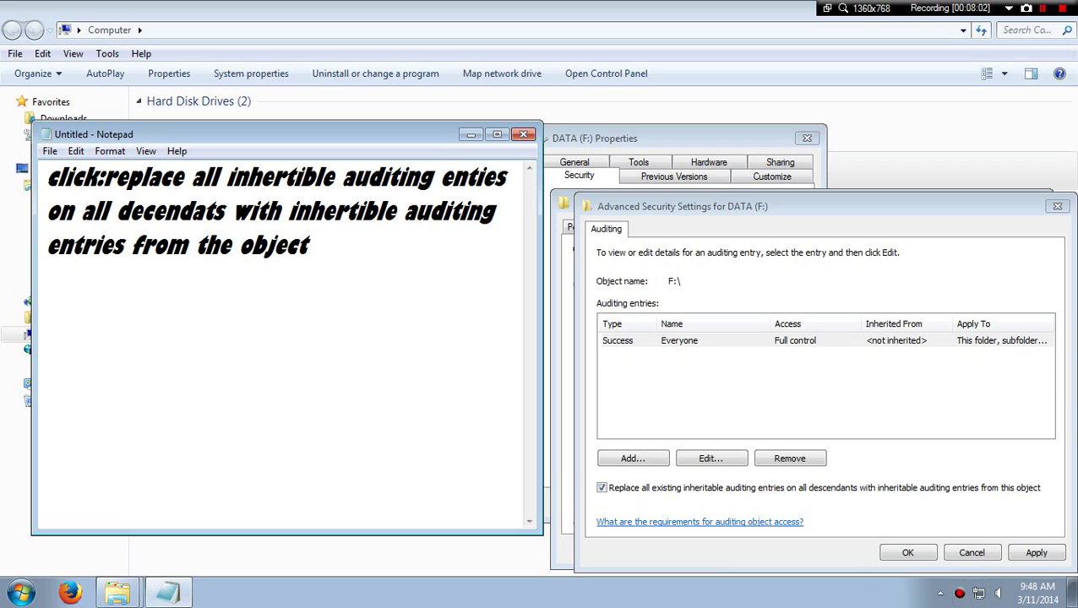
# Step: Clear the Notepad note and toggle the replacement of descendants' auditing entries off and back on
pyautogui.moveTo(44, 174); pyautogui.dragTo(308, 244)
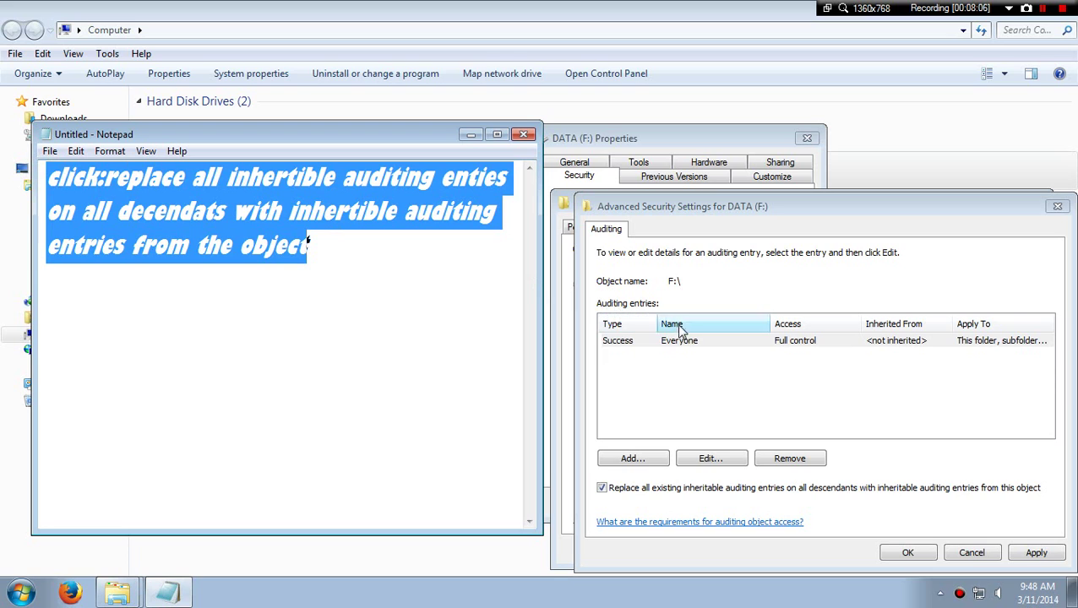
pyautogui.press('Delete')
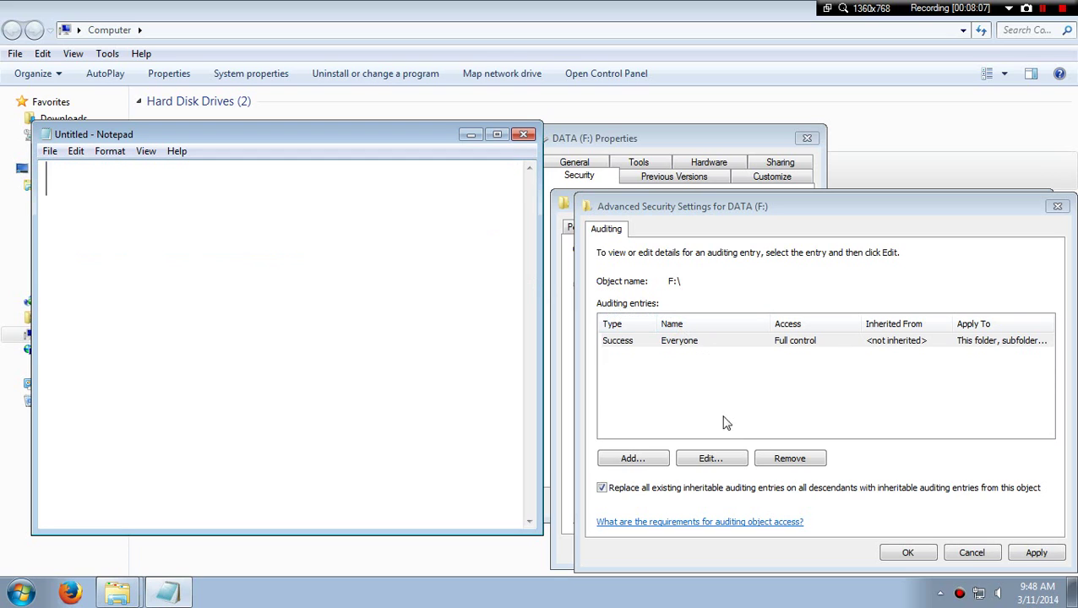
pyautogui.click(762, 341)
pyautogui.click(644, 488)
pyautogui.click(644, 488)
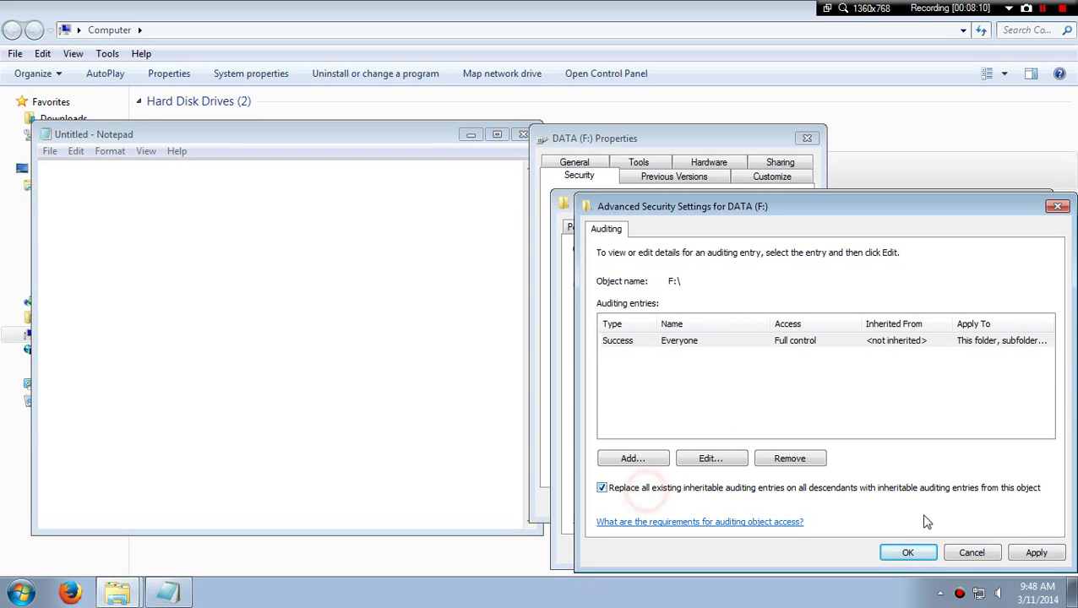
# Step: Write "apply" in Notepad and apply the auditing settings to DATA (F:)
pyautogui.click(392, 306)
pyautogui.write('apply')
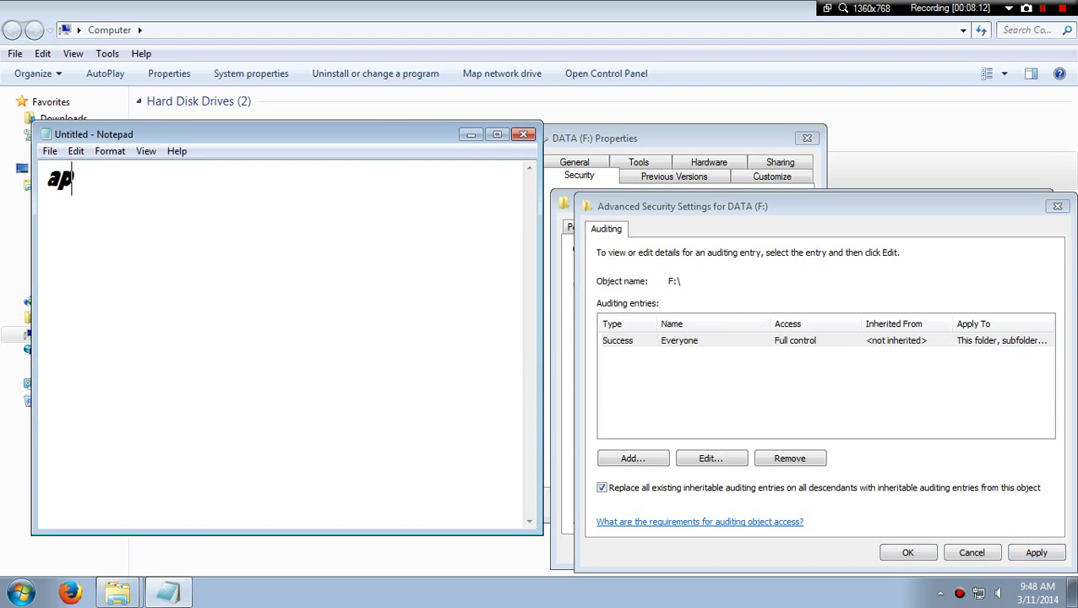
pyautogui.click(878, 384)
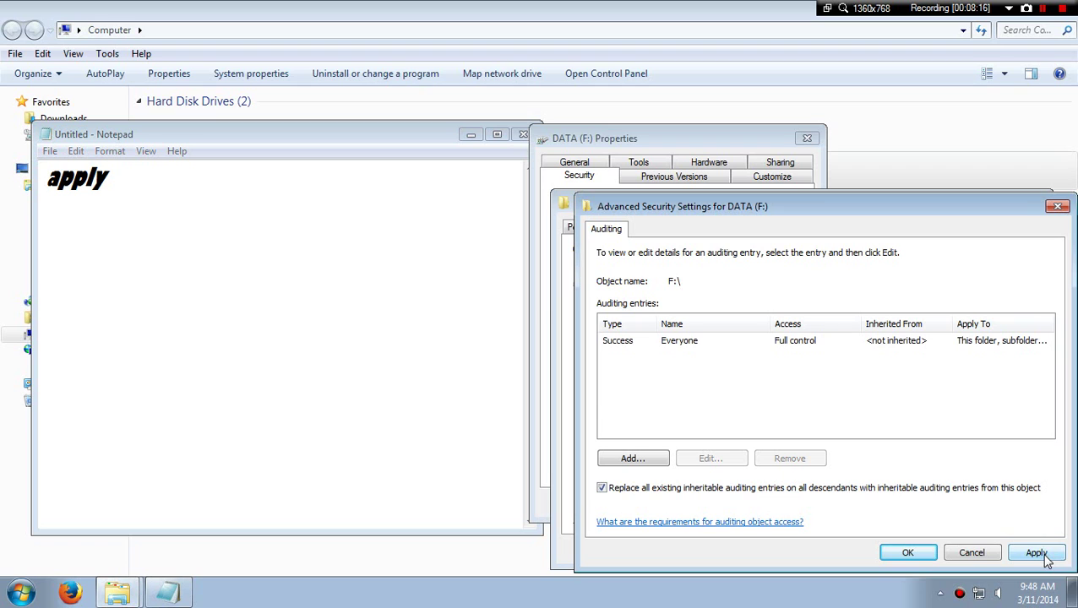
pyautogui.click(908, 553)
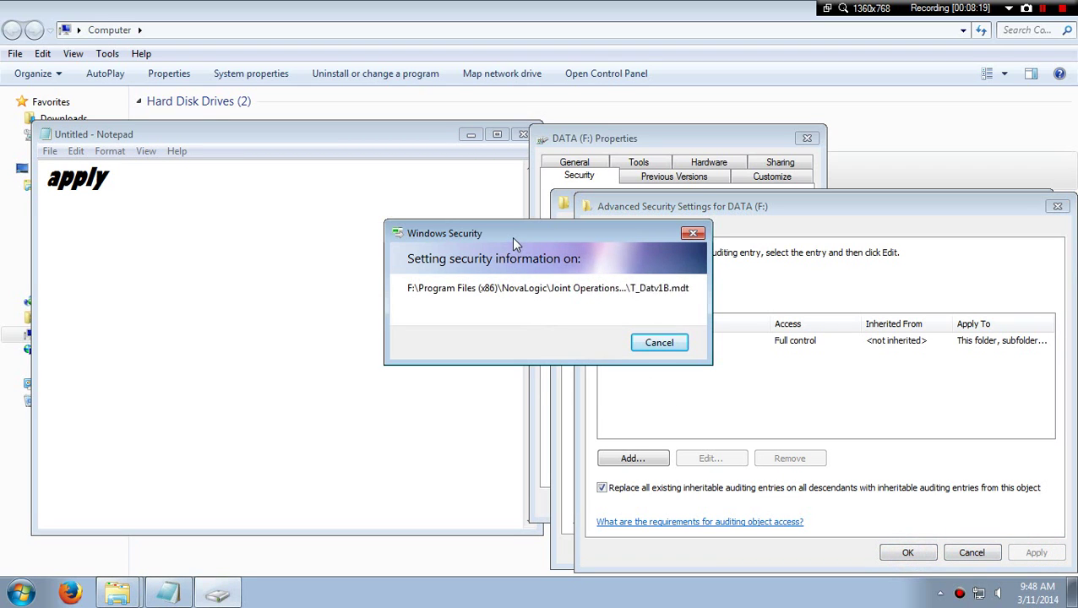
# Step: Continue past each security error until the auditing settings have been processed for all of DATA (F:)
pyautogui.click(589, 375)
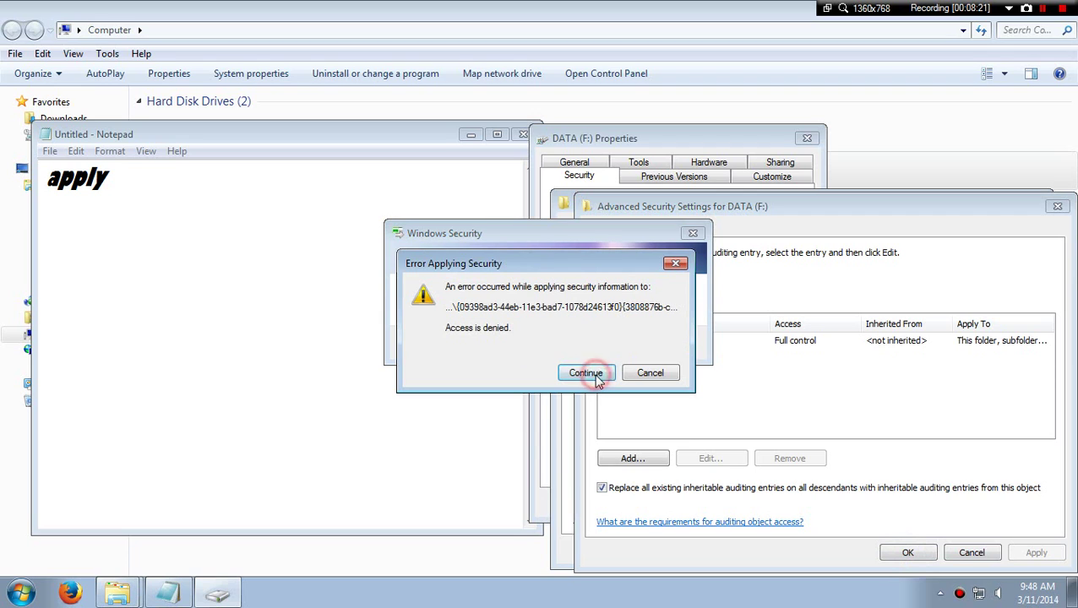
pyautogui.click(596, 378)
pyautogui.click(596, 378)
pyautogui.click(596, 378)
pyautogui.click(596, 379)
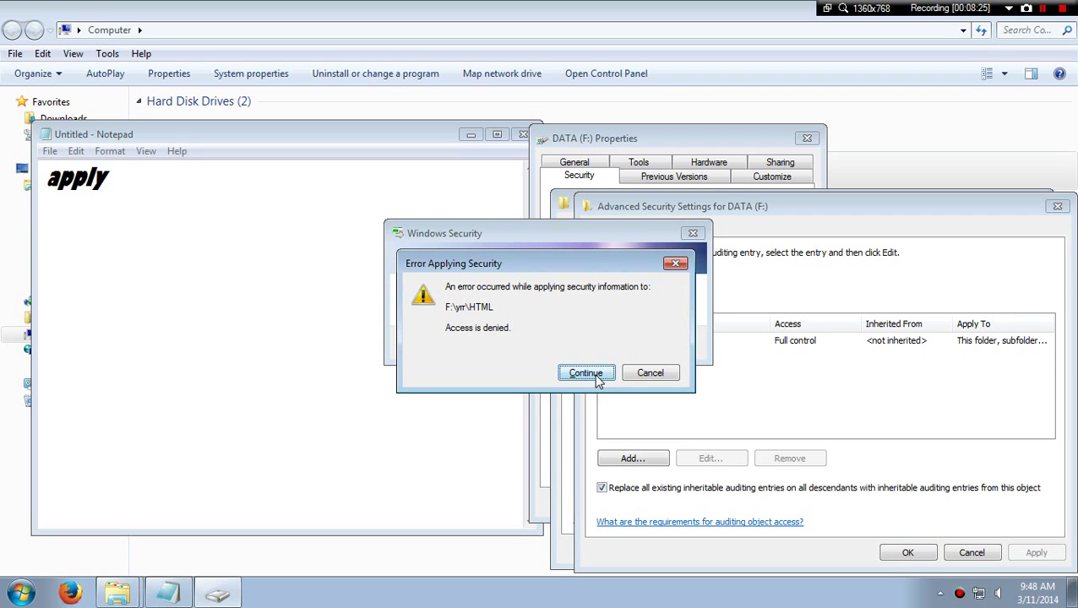
pyautogui.click(596, 378)
pyautogui.click(596, 379)
pyautogui.click(596, 378)
pyautogui.click(596, 379)
pyautogui.click(596, 378)
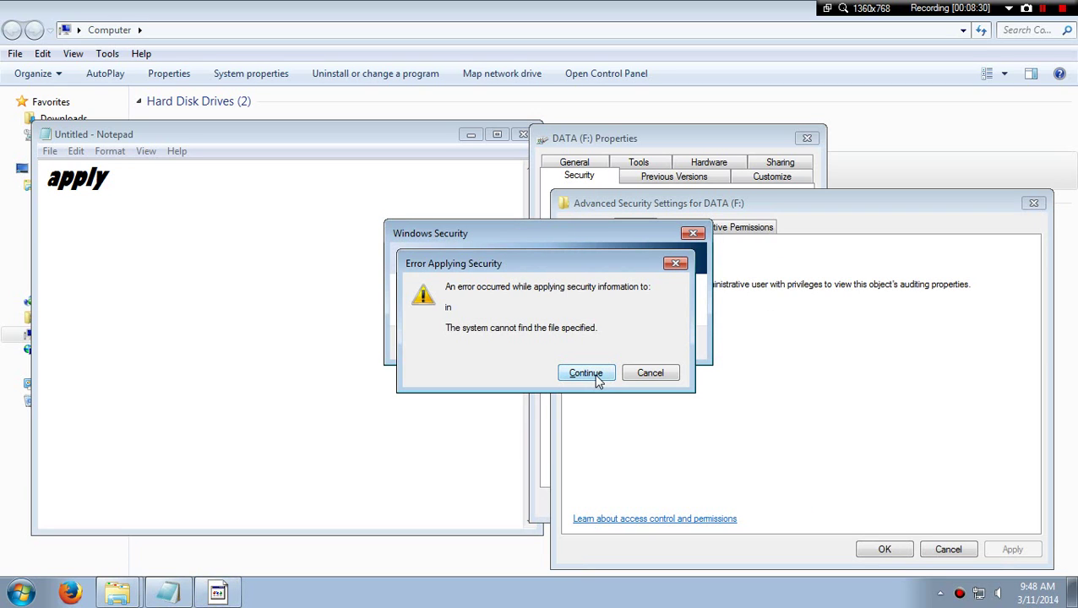
pyautogui.click(596, 379)
# Step: View the owner and effective permissions of DATA (F:), and return to the ownership settings
pyautogui.click(672, 228)
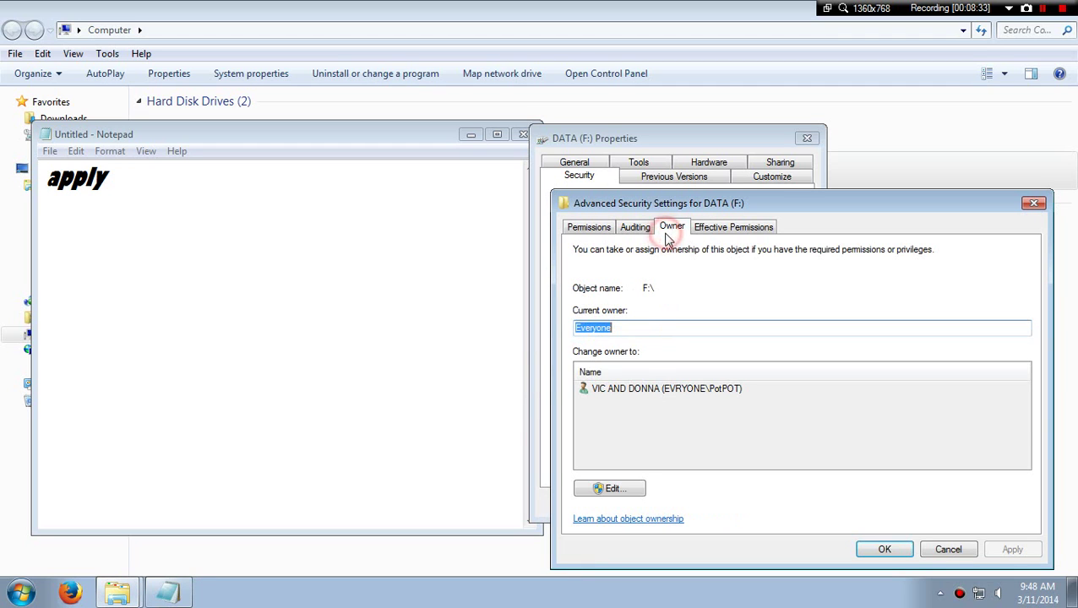
pyautogui.click(730, 228)
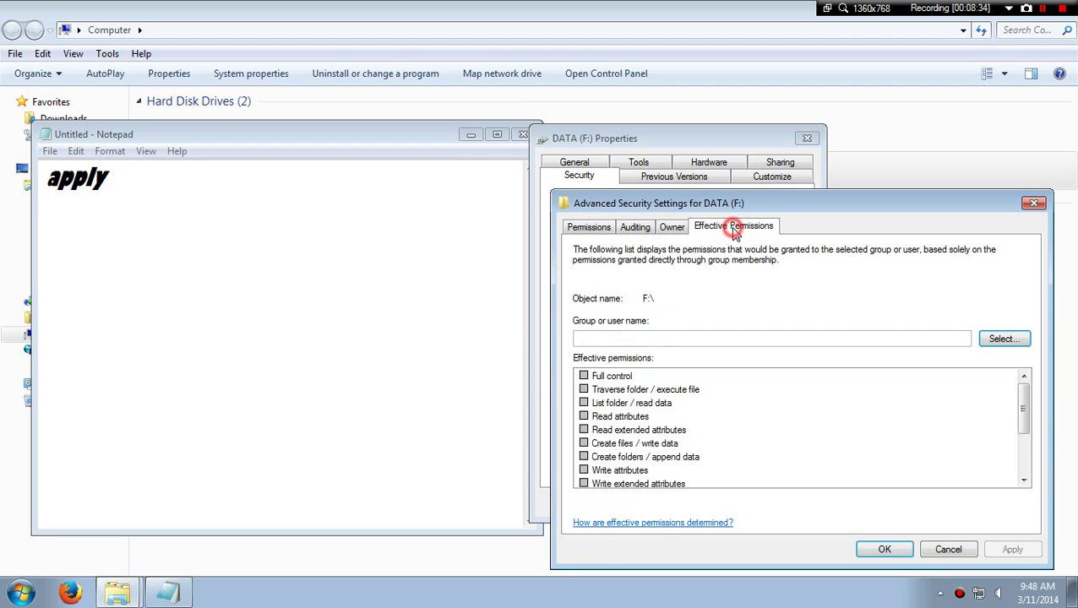
pyautogui.click(686, 228)
# Step: Replace the Notepad note with "owner is your pc name"
pyautogui.click(270, 450)
pyautogui.moveTo(325, 211); pyautogui.dragTo(2, 160)
pyautogui.press('BackSpace')
pyautogui.write('owner is your pc name')
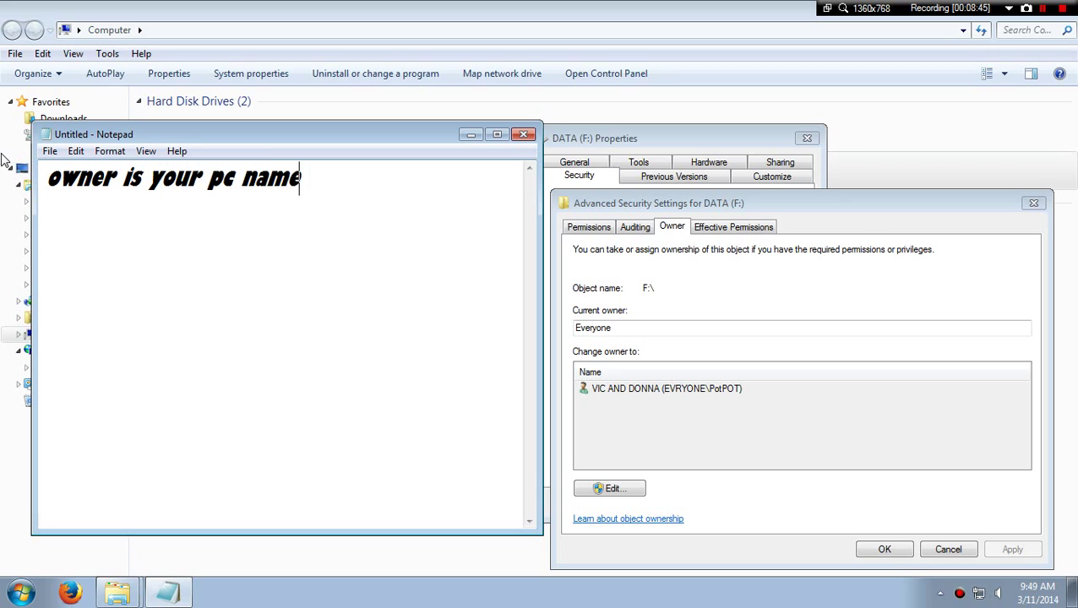
# Step: Clear the Notepad note, add everyone to the possible owners of DATA (F:), and select Everyone as the new owner
pyautogui.moveTo(326, 185); pyautogui.dragTo(46, 179)
pyautogui.press('BackSpace')
pyautogui.click(629, 328)
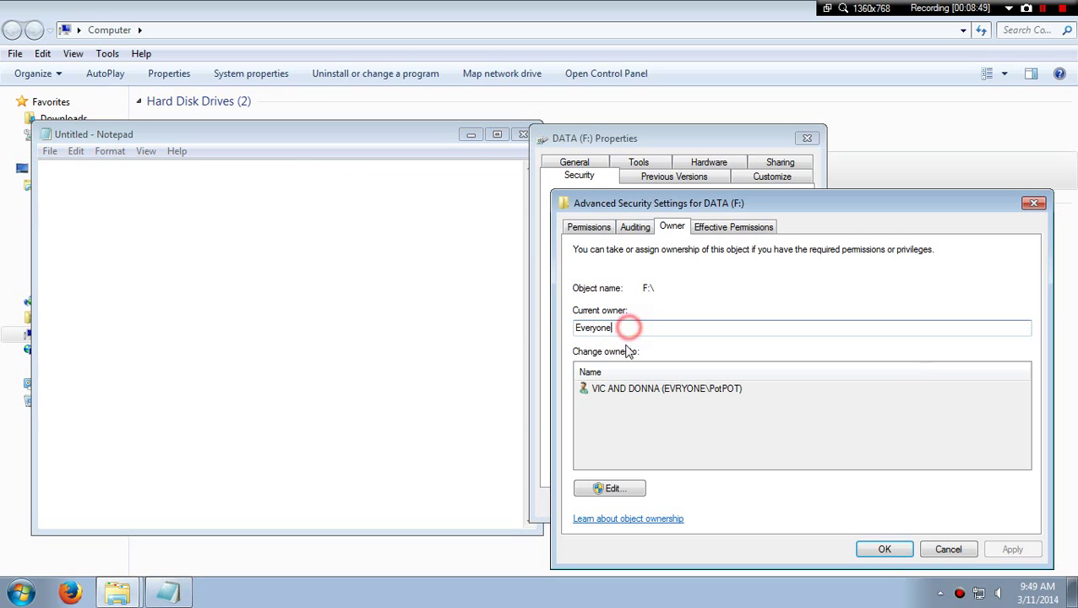
pyautogui.click(640, 494)
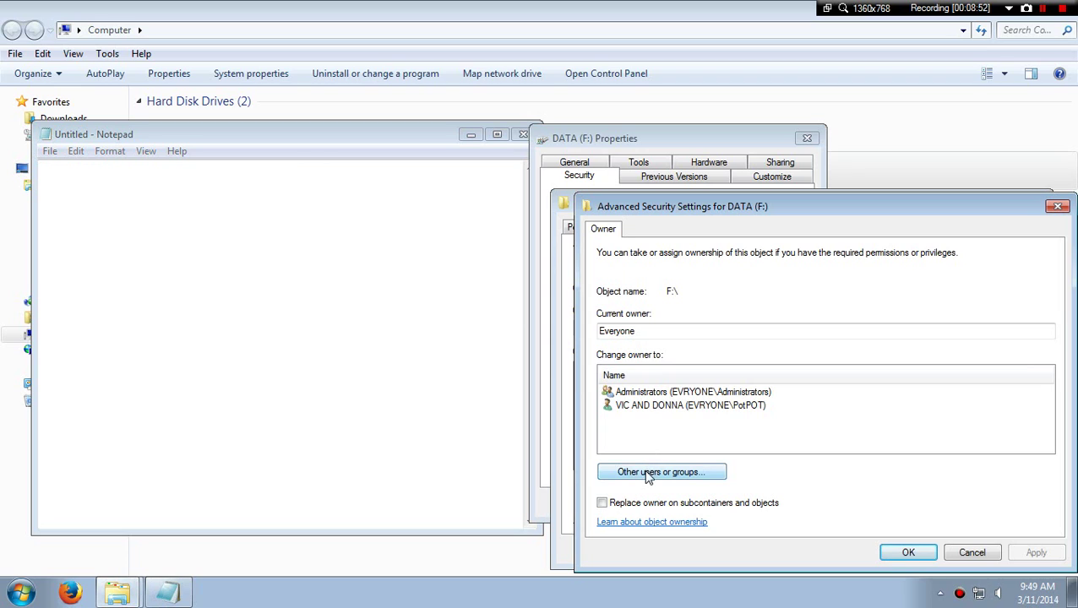
pyautogui.click(662, 472)
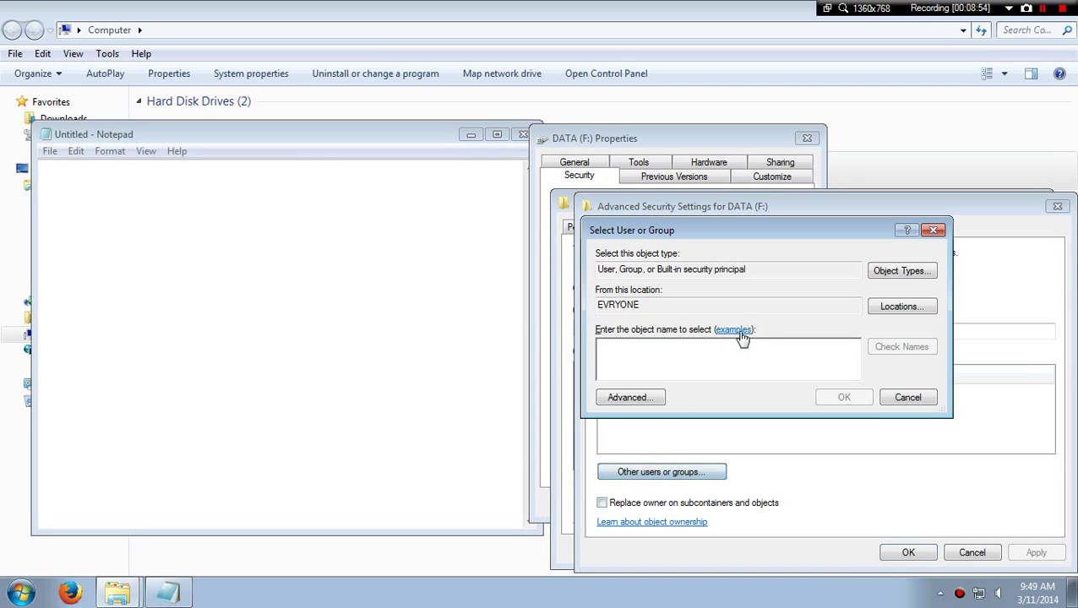
pyautogui.write('every')
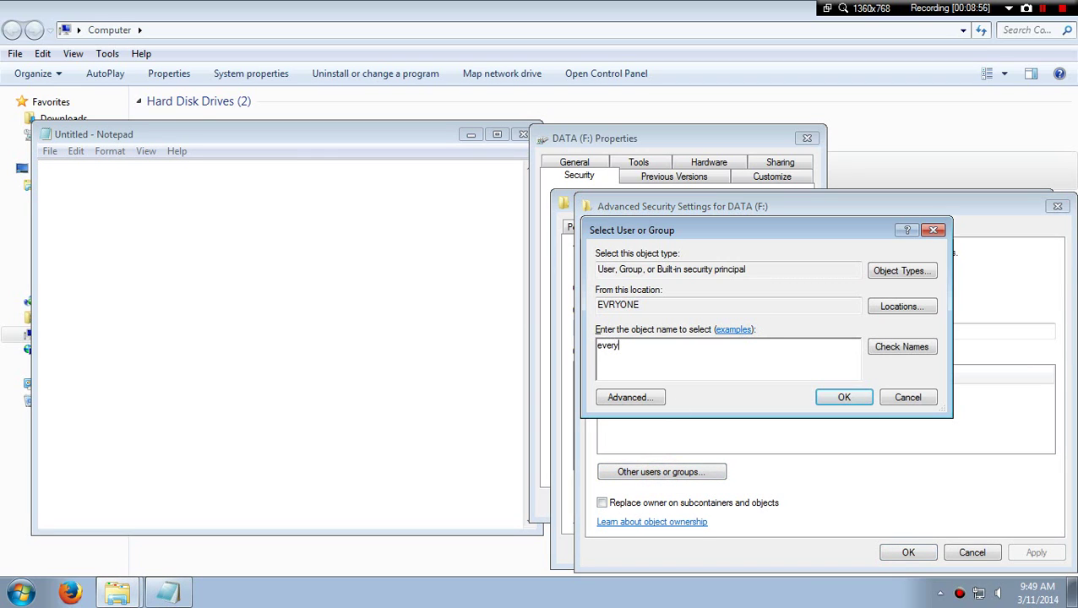
pyautogui.click(902, 346)
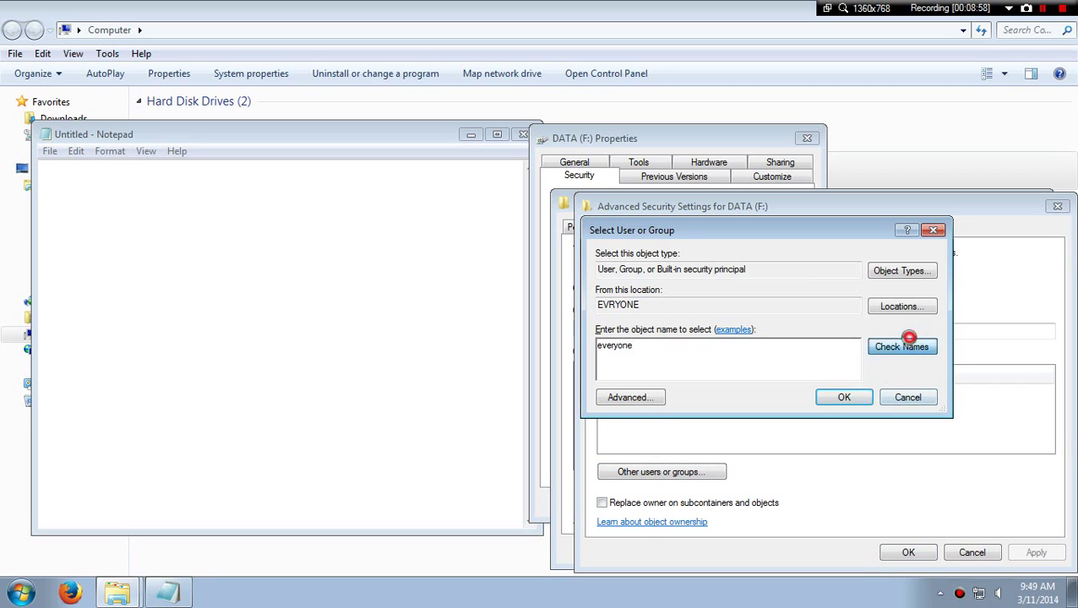
pyautogui.click(844, 397)
pyautogui.click(632, 406)
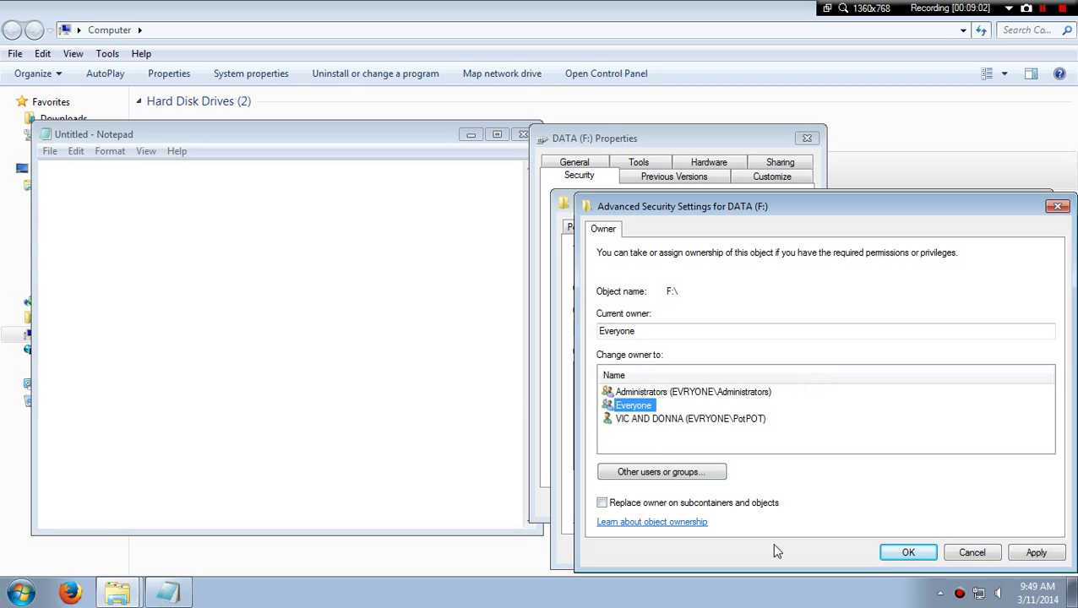
# Step: Write "tick replace owners" in the Notepad note
pyautogui.click(364, 368)
pyautogui.write('tic')
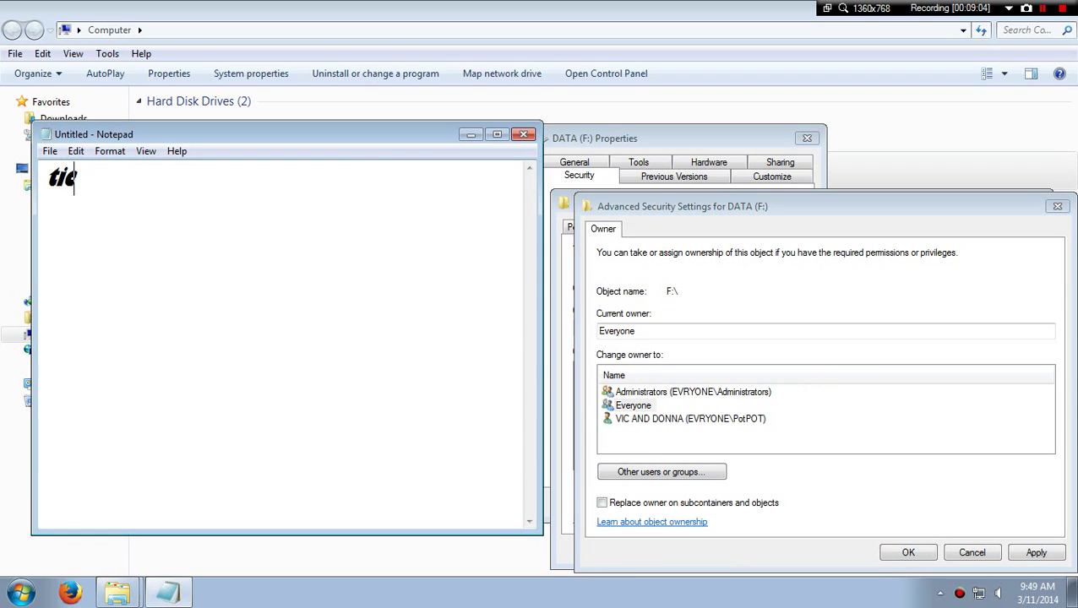
pyautogui.write('k replac')
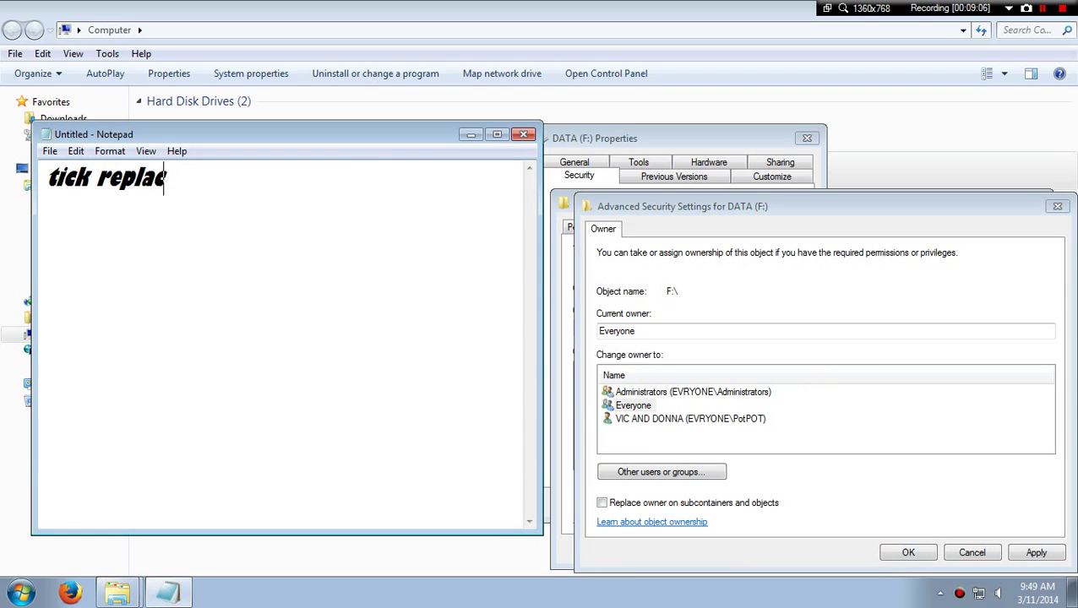
pyautogui.write('e owners')
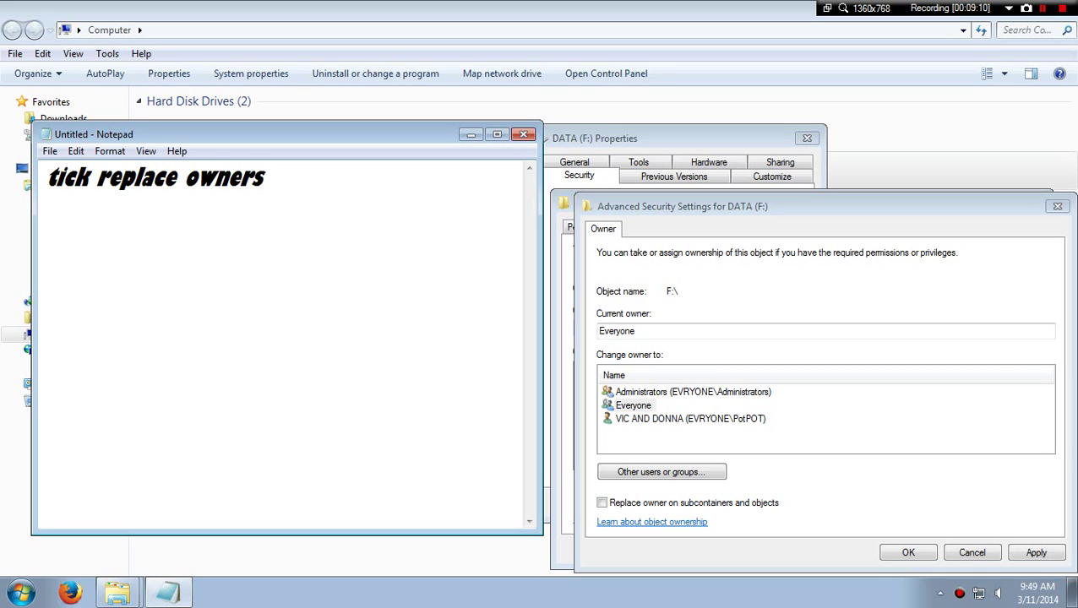
# Step: Clear the note and apply the ownership change with Replace owner on subcontainers and objects enabled
pyautogui.moveTo(428, 253)
pyautogui.mouseDown()
pyautogui.moveTo(397, 228)
pyautogui.moveTo(270, 190)
pyautogui.moveTo(46, 179)
pyautogui.mouseUp()
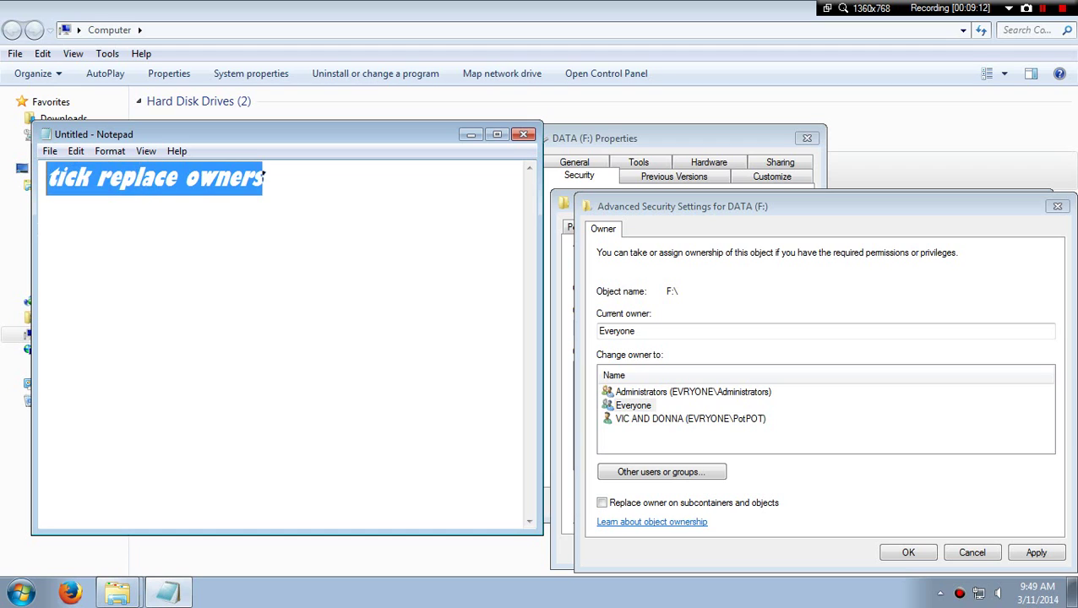
pyautogui.press('BackSpace')
pyautogui.click(629, 503)
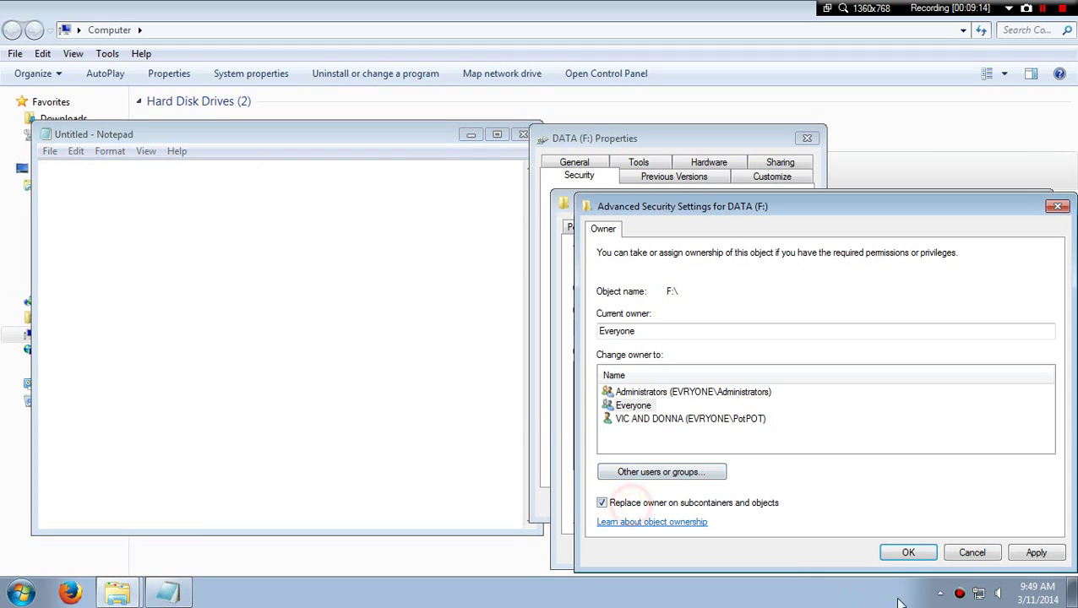
pyautogui.click(1032, 554)
pyautogui.click(908, 552)
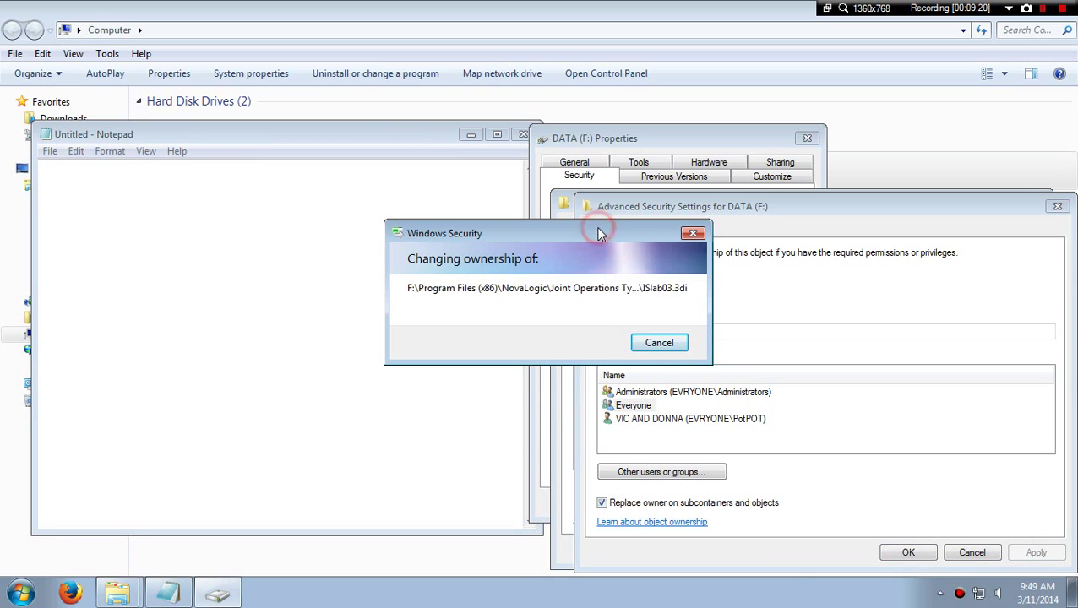
# Step: Continue past the security errors and acknowledge the notice until the ownership change on DATA (F:) has been processed
pyautogui.click(585, 372)
pyautogui.click(585, 373)
pyautogui.press('Return')
pyautogui.press('Return')
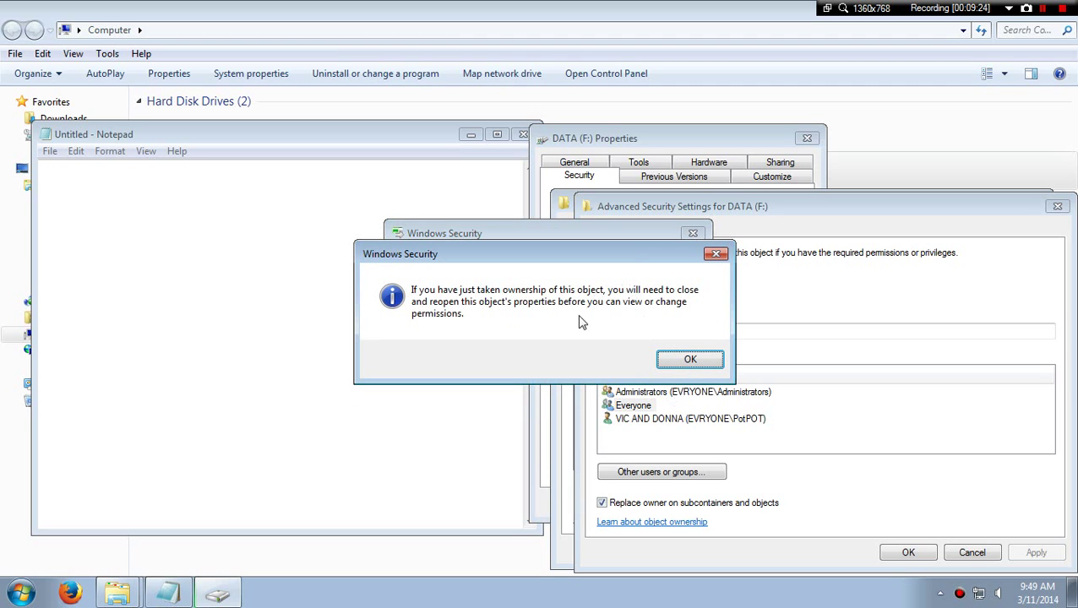
pyautogui.click(664, 355)
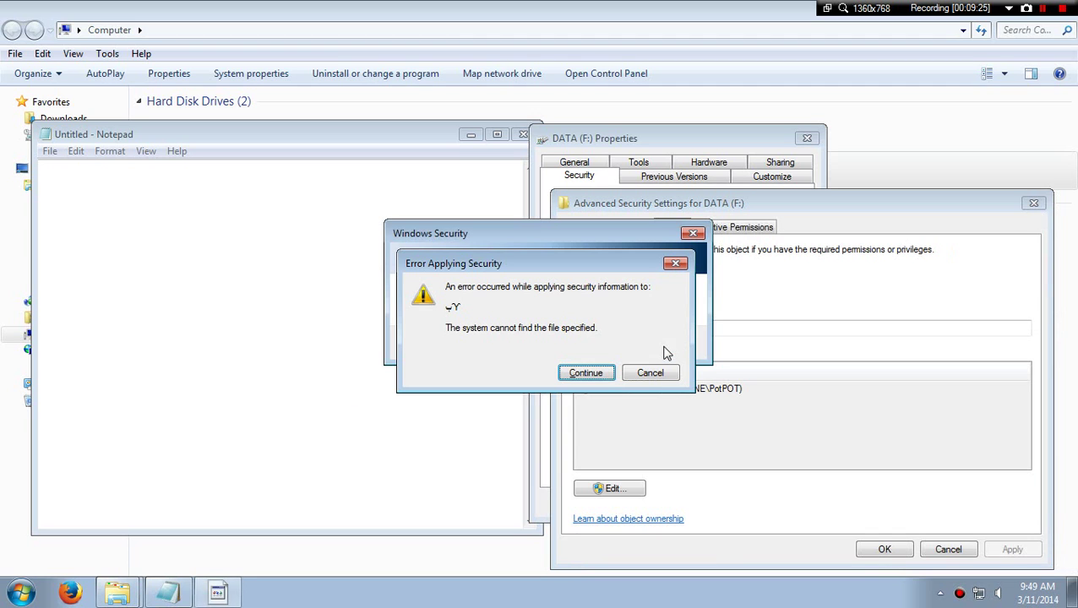
pyautogui.click(586, 372)
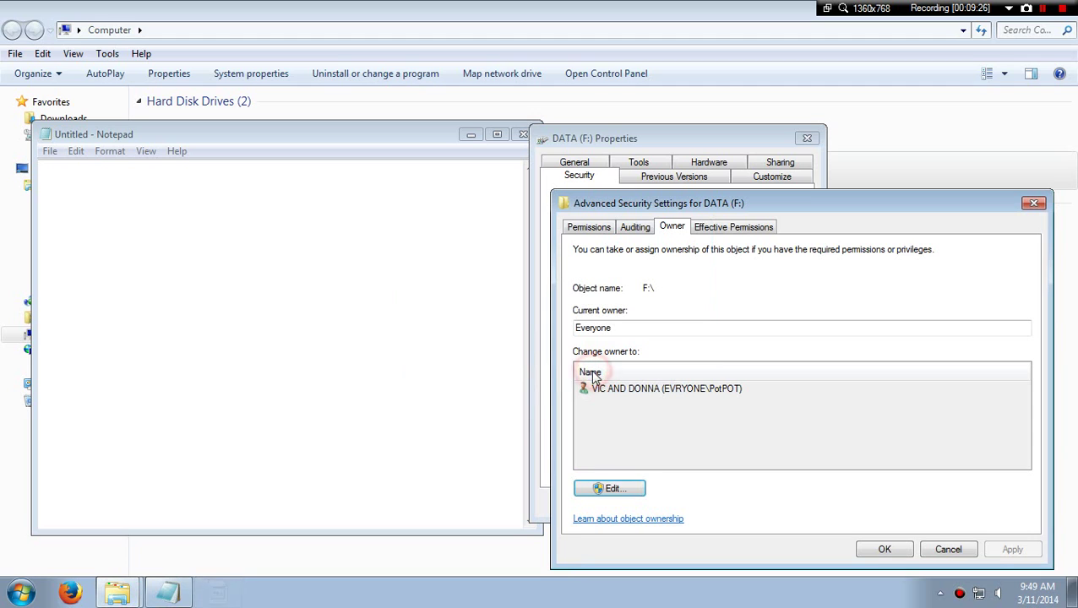
# Step: Close the advanced security settings after viewing the effective permissions, and apply the DATA (F:) properties
pyautogui.click(726, 228)
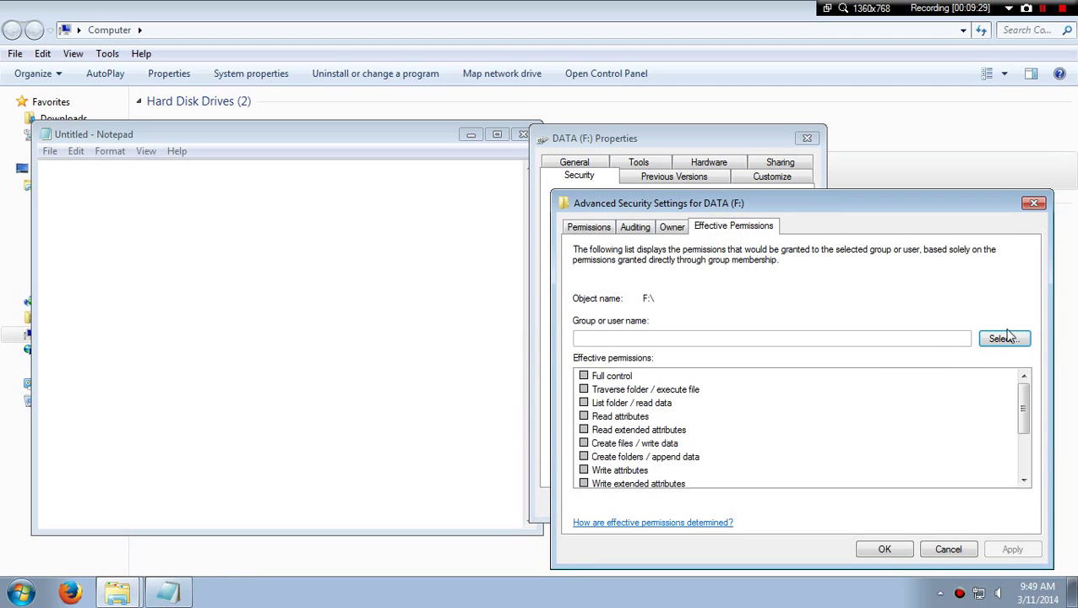
pyautogui.click(1034, 203)
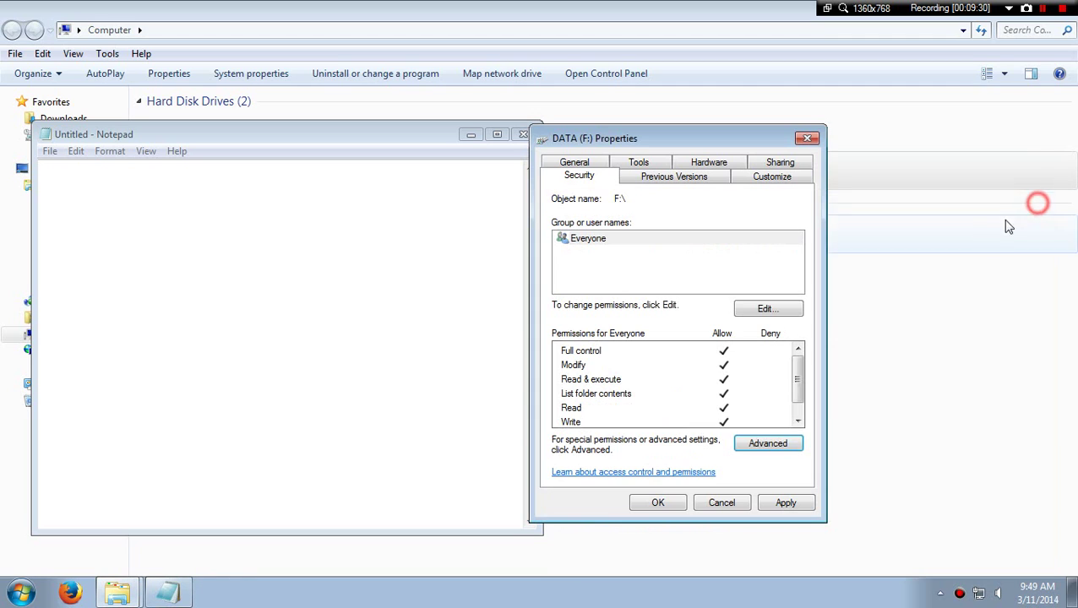
pyautogui.click(784, 503)
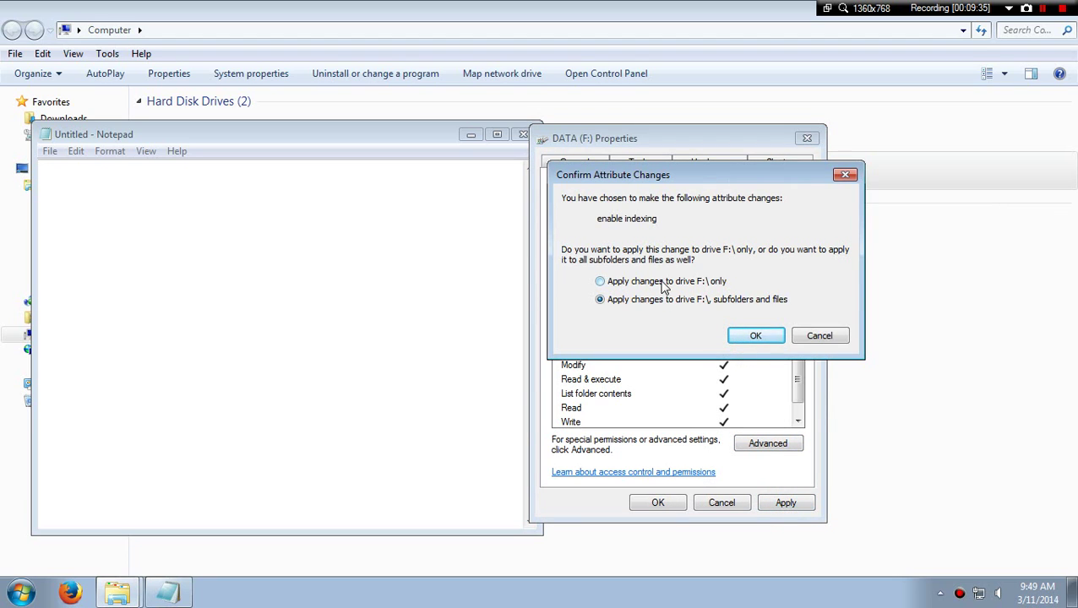
pyautogui.click(756, 336)
# Step: Write "if confirm select apply changes to" in the Notepad note
pyautogui.click(414, 337)
pyautogui.write('if cont')
pyautogui.write('ire')
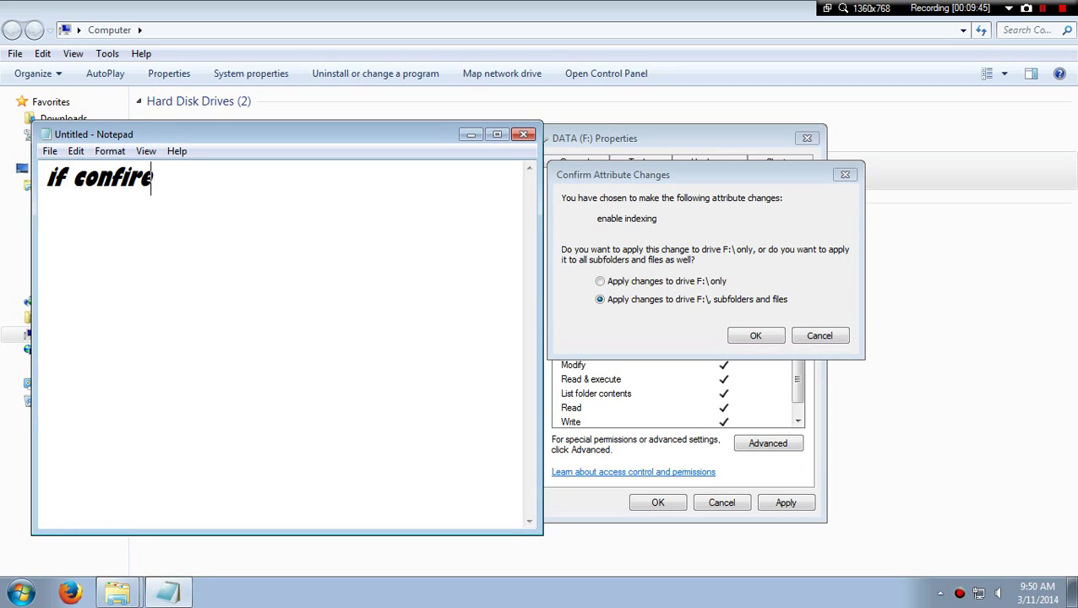
pyautogui.press('BackSpace')
pyautogui.write('m seleck')
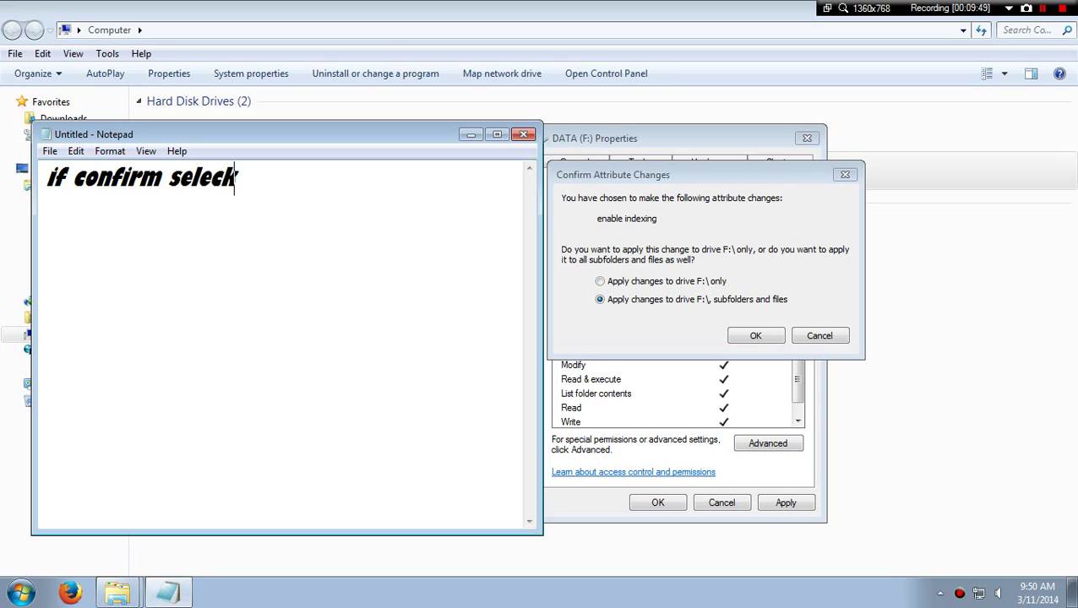
pyautogui.press('BackSpace')
pyautogui.write('t appl')
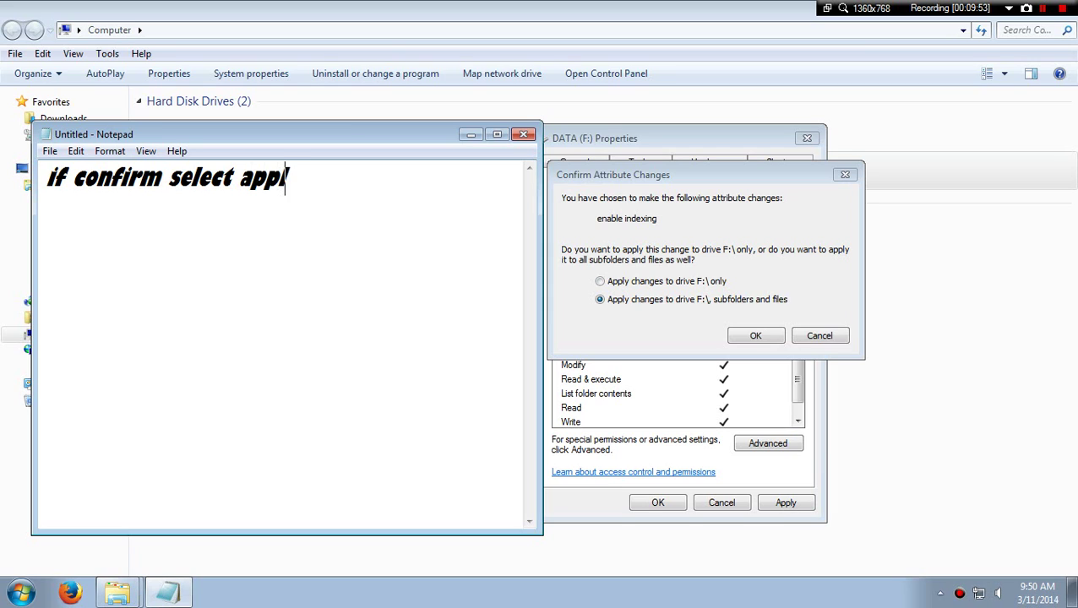
pyautogui.write('y changes to ')
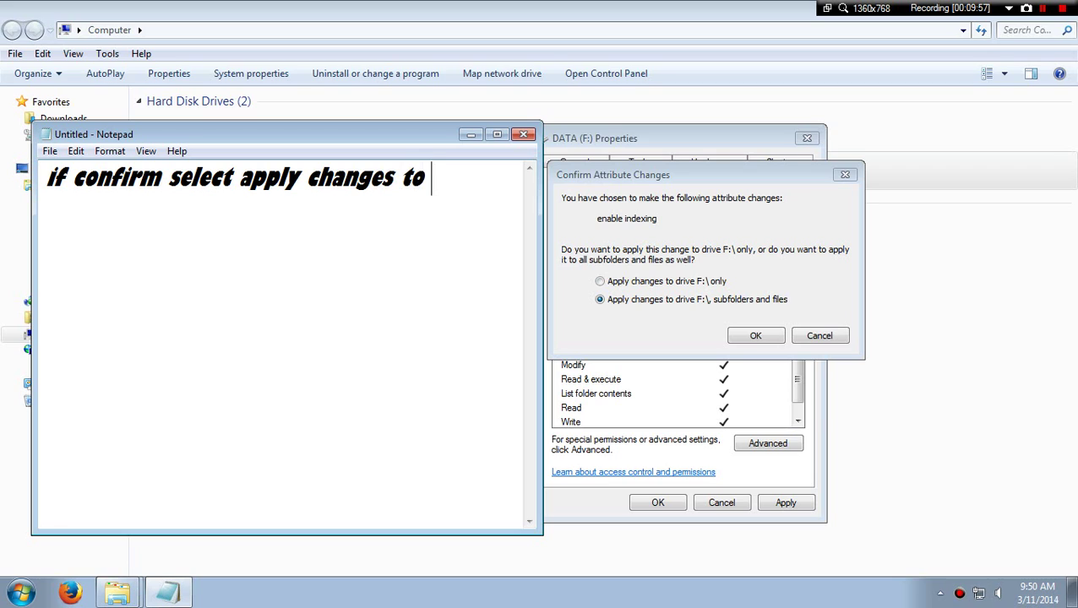
# Step: Add the example lines "ex." and "drive c" below the first line of the note
pyautogui.write('ex.')
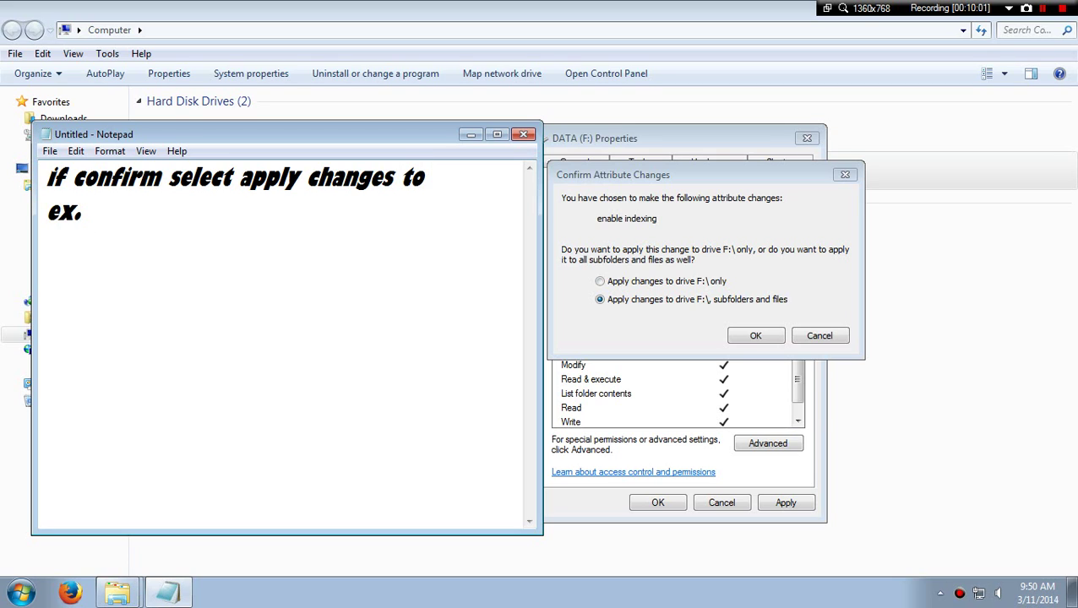
pyautogui.press('Return')
pyautogui.write('d.f.c')
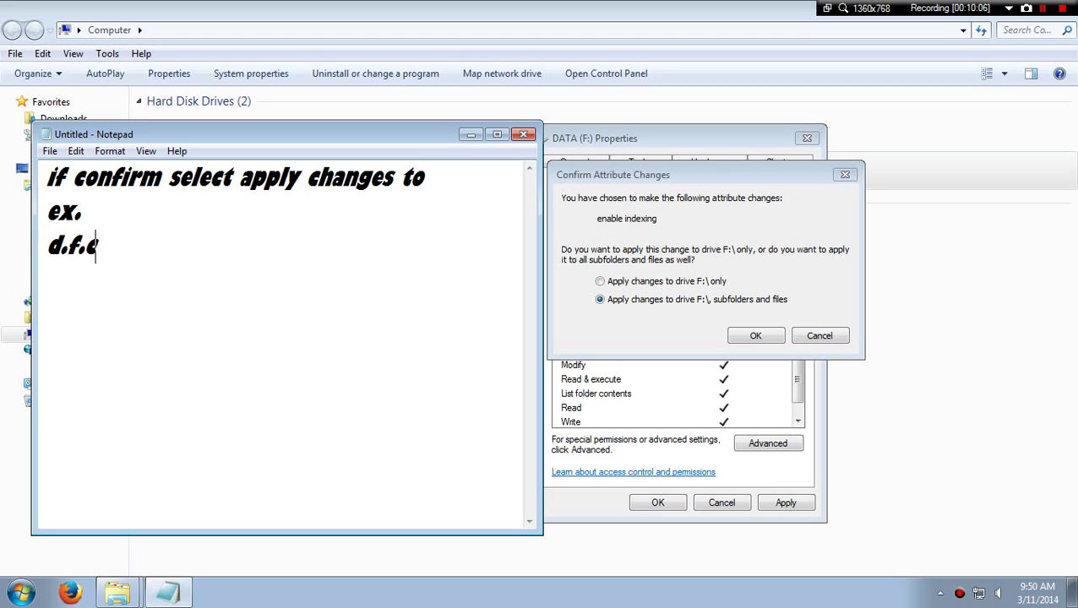
pyautogui.press('BackSpace')
pyautogui.press('BackSpace')
pyautogui.press('BackSpace')
pyautogui.write('ve ')
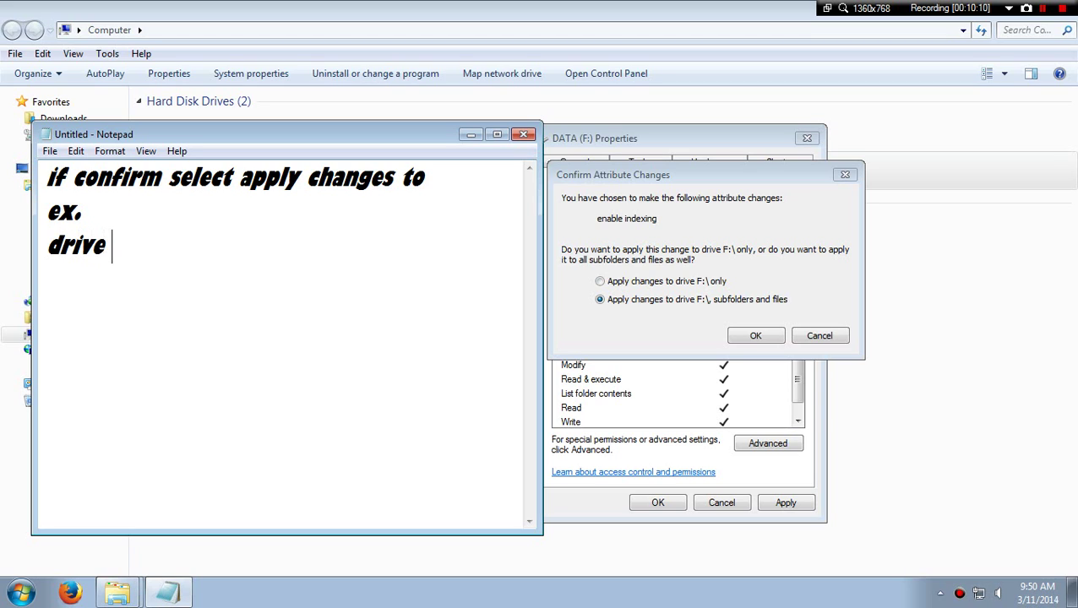
pyautogui.write('c')
# Step: Delete all of the note's text and close Notepad
pyautogui.click(490, 179)
pyautogui.hotkey('shift', 'Down')
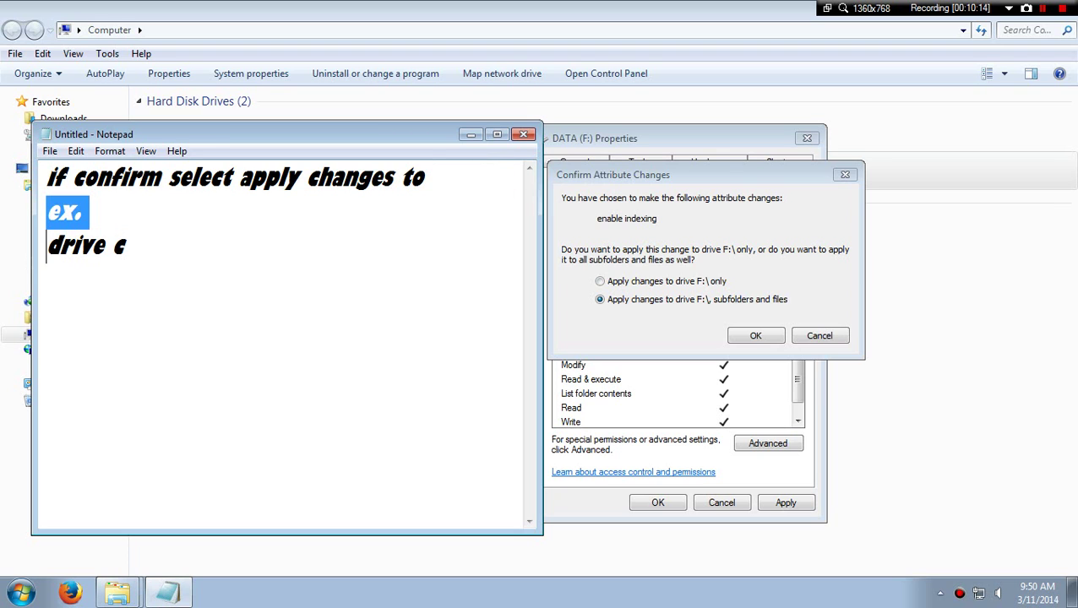
pyautogui.click(40, 175)
pyautogui.hotkey('ctrl', 'a')
pyautogui.press('Delete')
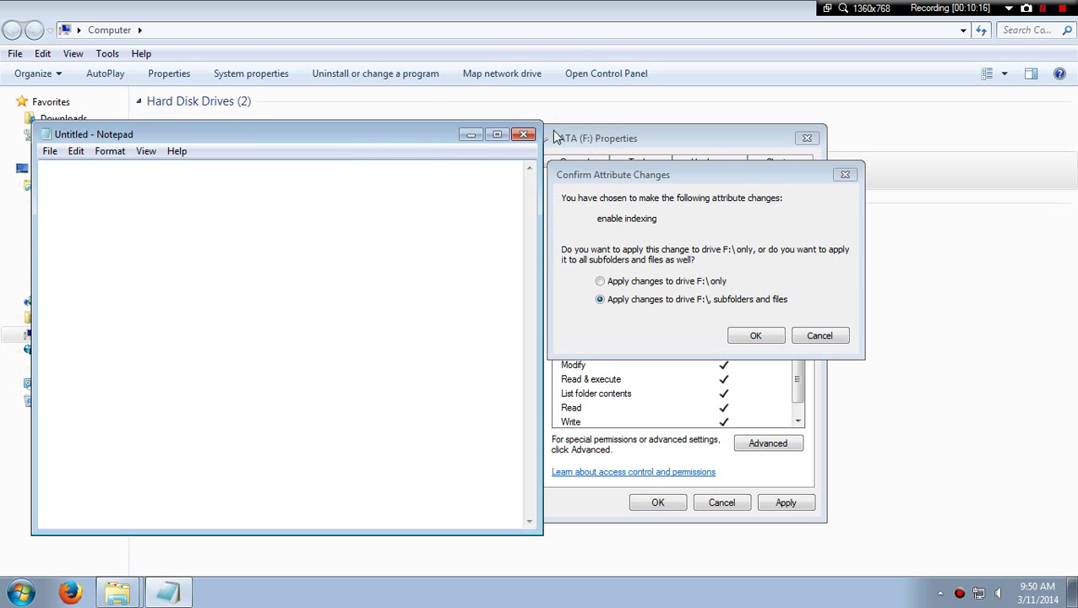
pyautogui.click(524, 134)
# Step: Confirm the enable indexing change for drive F:\, subfolders and files, and continue with administrator permission
pyautogui.click(755, 333)
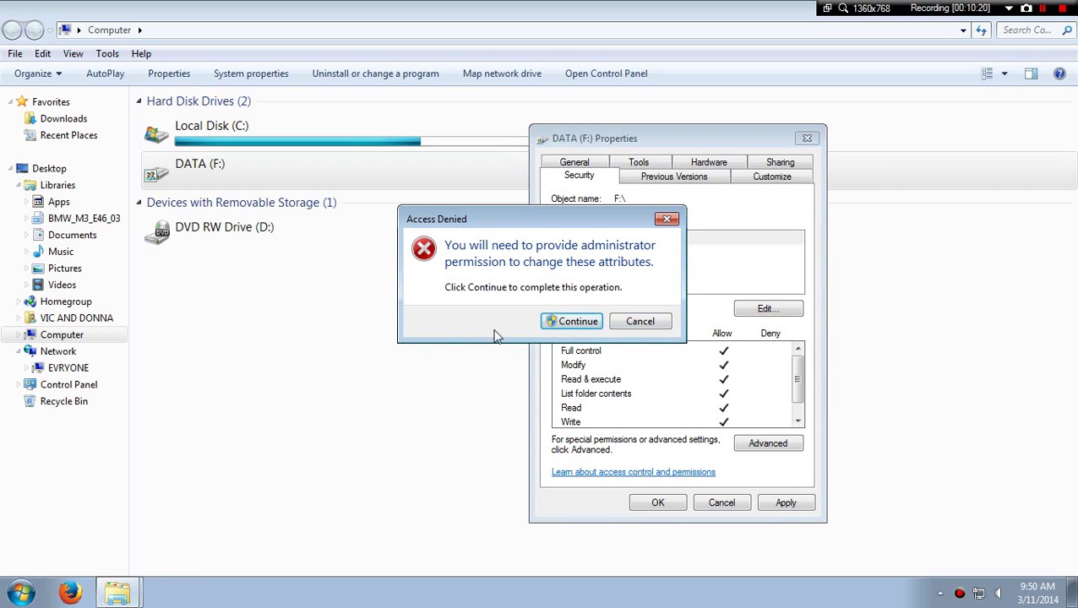
pyautogui.click(554, 321)
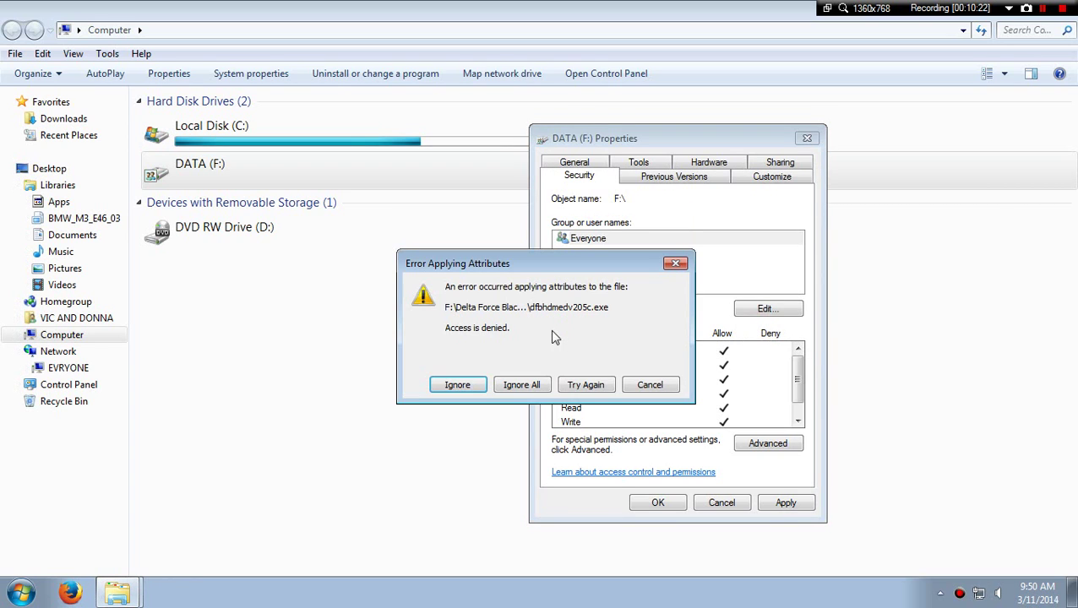
# Step: Search the installed programs for Notepad and open a new blank note
pyautogui.click(21, 592)
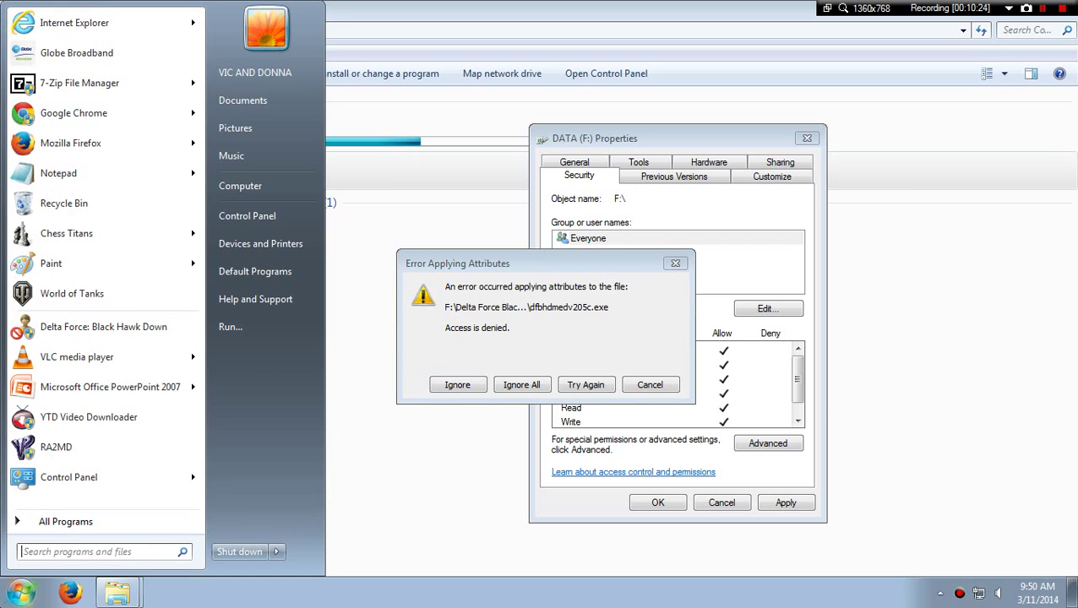
pyautogui.write('n')
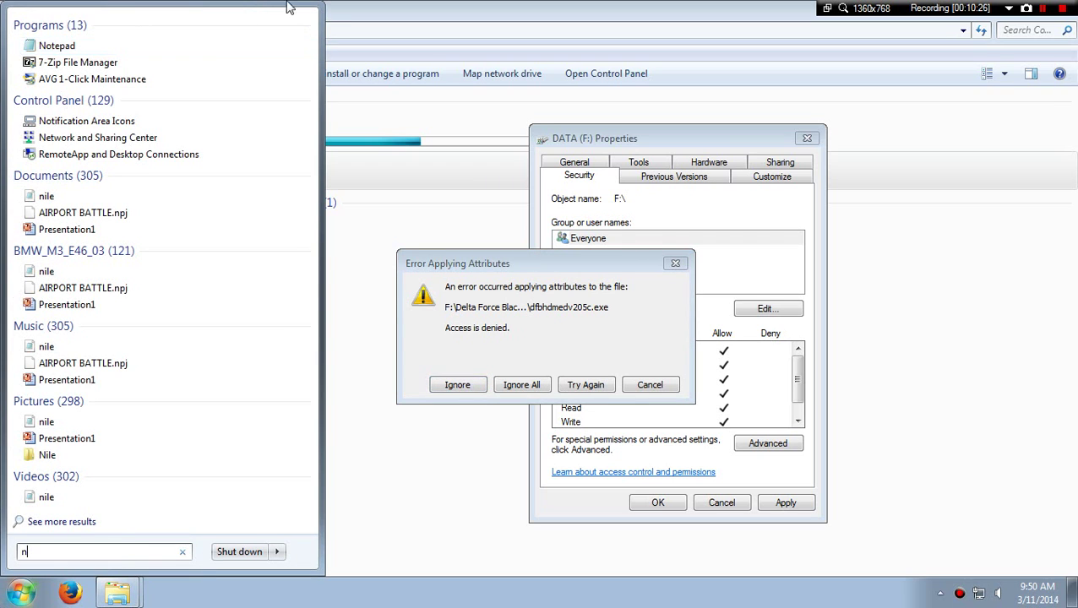
pyautogui.click(57, 45)
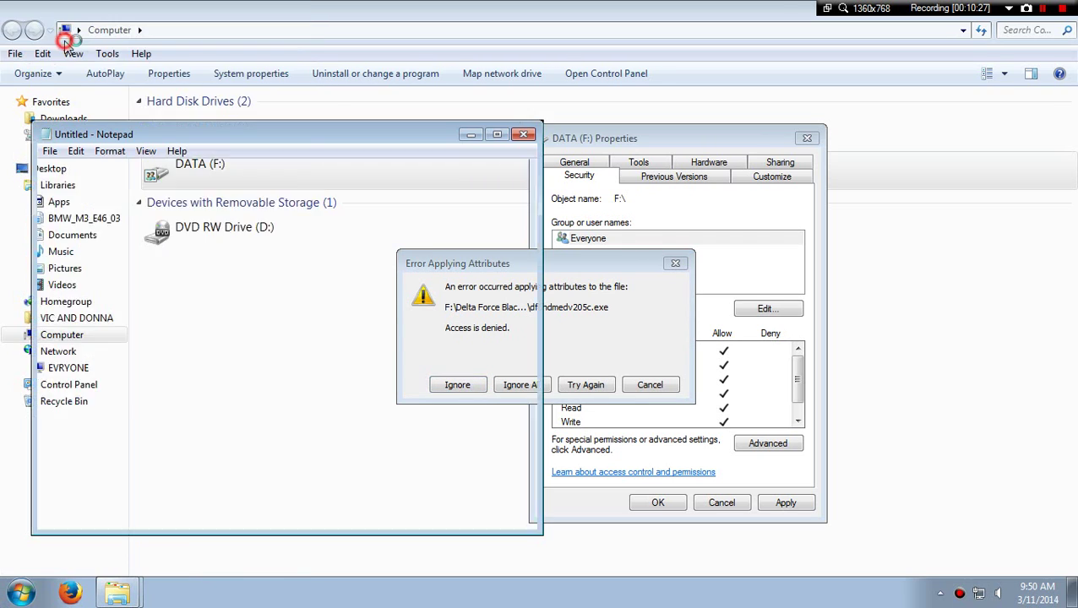
# Step: Retry applying the attributes to the Delta Force file dfbhdmedv205c.exe, then ignore its error
pyautogui.click(608, 341)
pyautogui.click(586, 385)
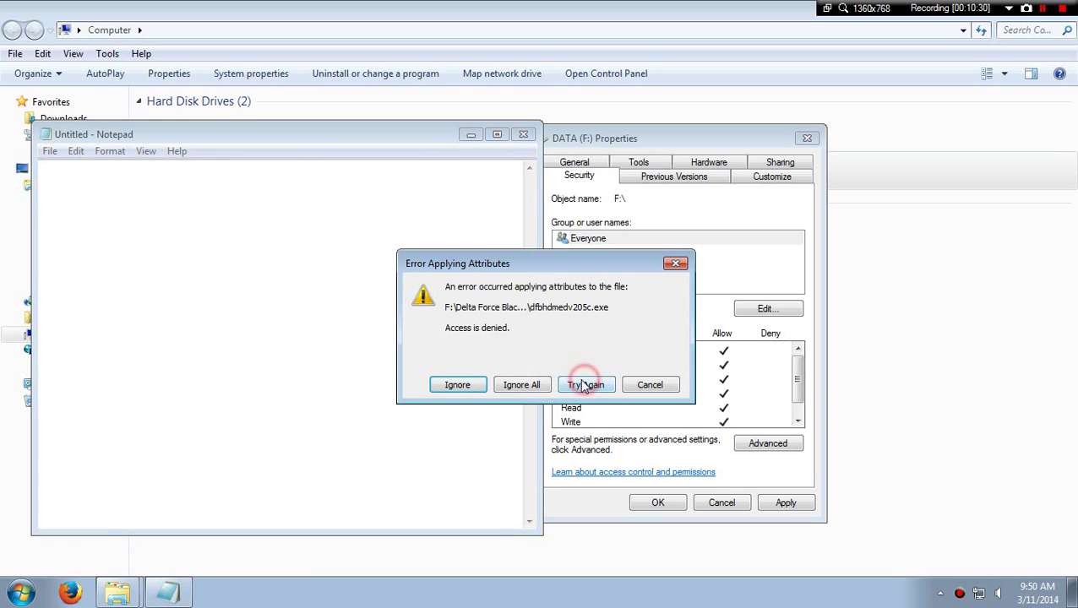
pyautogui.click(584, 385)
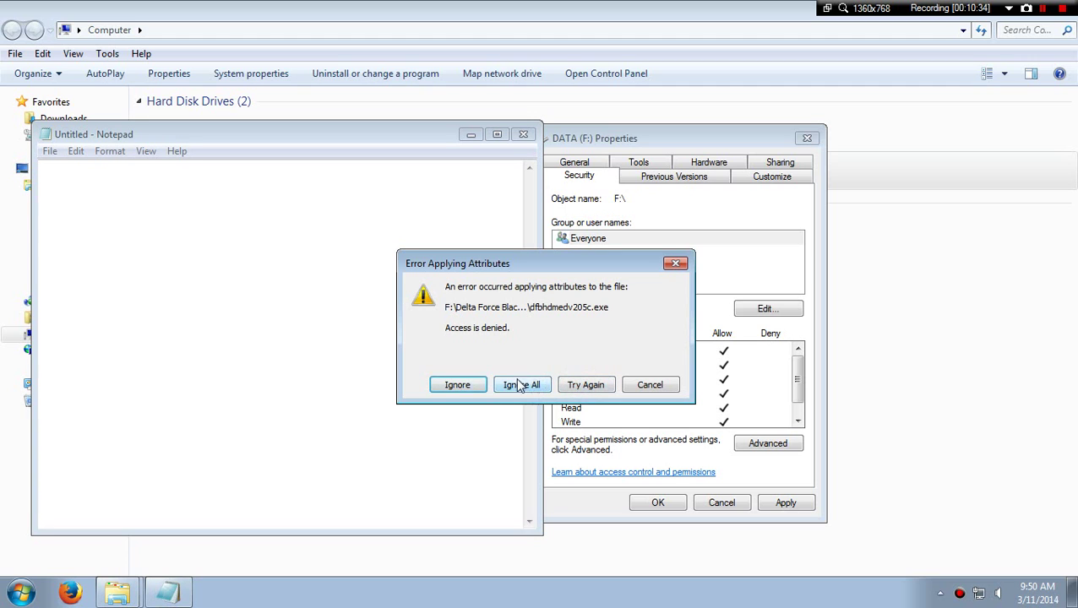
pyautogui.click(458, 385)
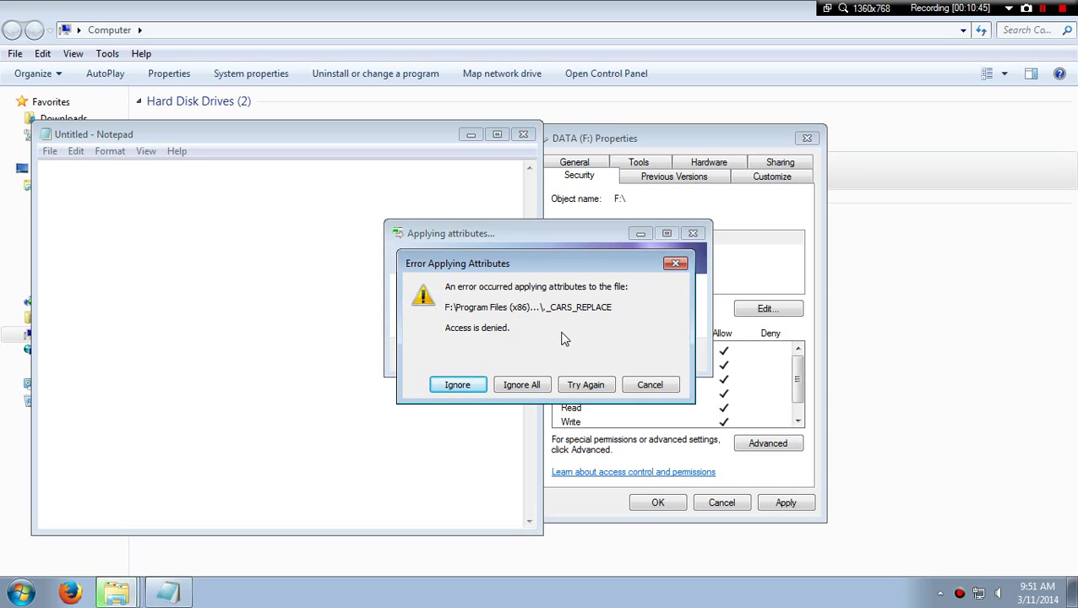
# Step: Ignore the attribute errors for ._CARS_REPLACE, ._FRONTEND and the file after them, and write "it work" in the blank note
pyautogui.click(1042, 7)
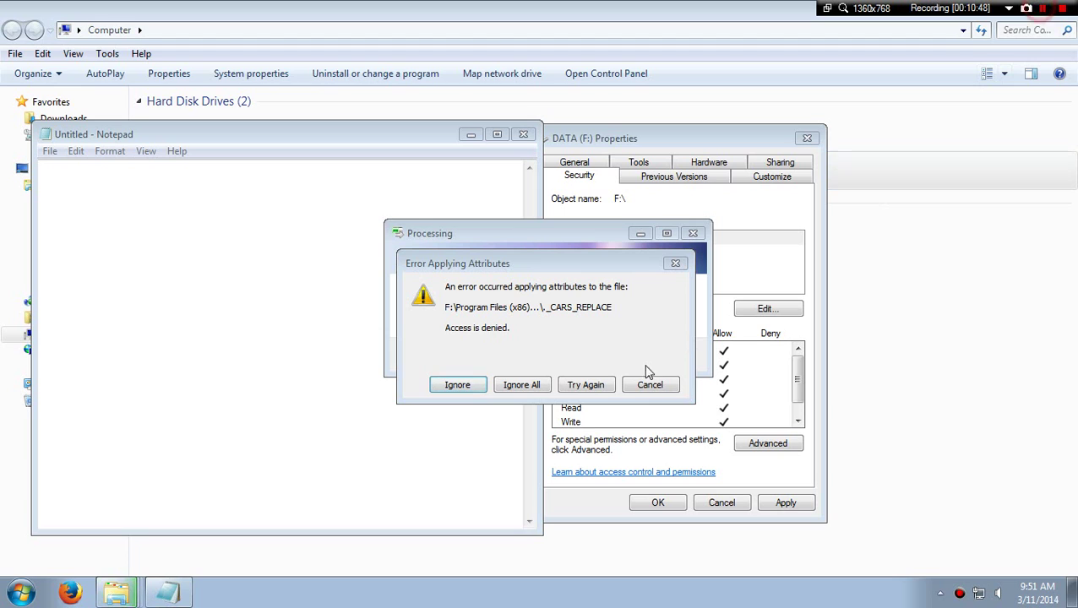
pyautogui.click(456, 386)
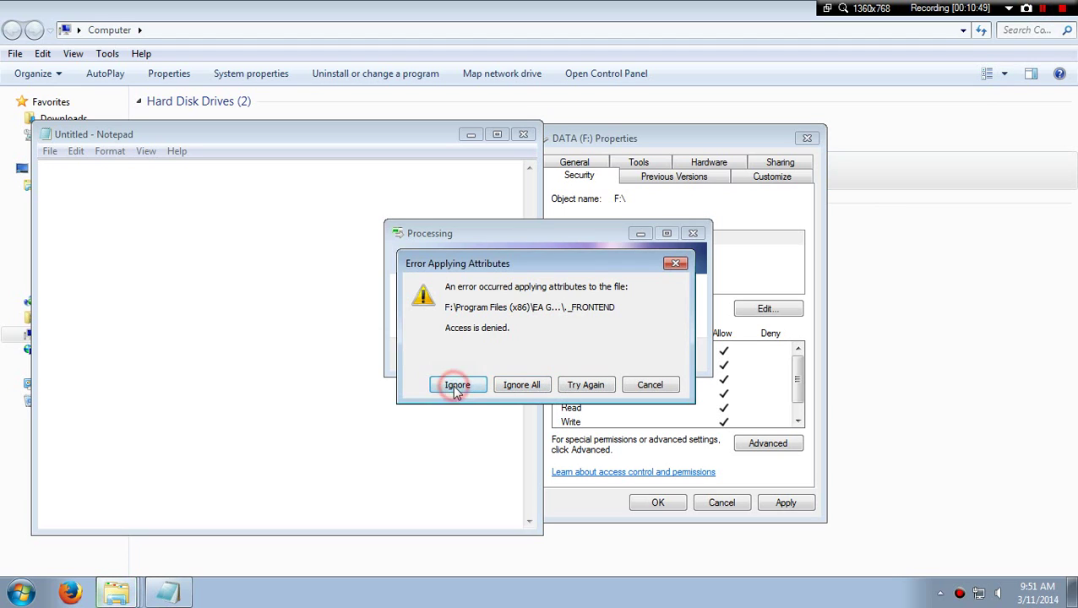
pyautogui.click(455, 385)
pyautogui.click(454, 385)
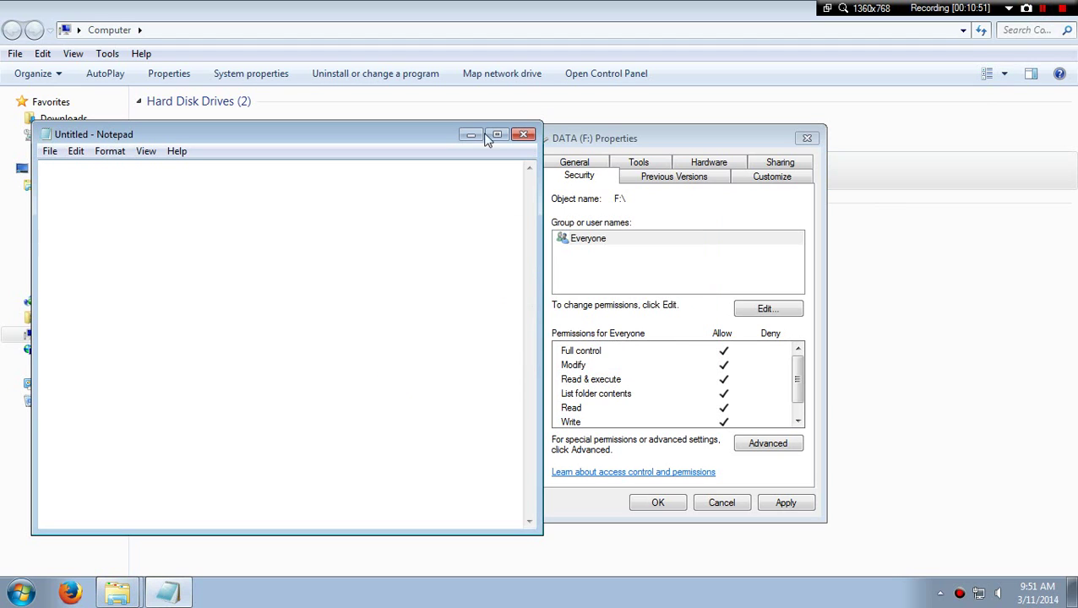
pyautogui.write('it work')
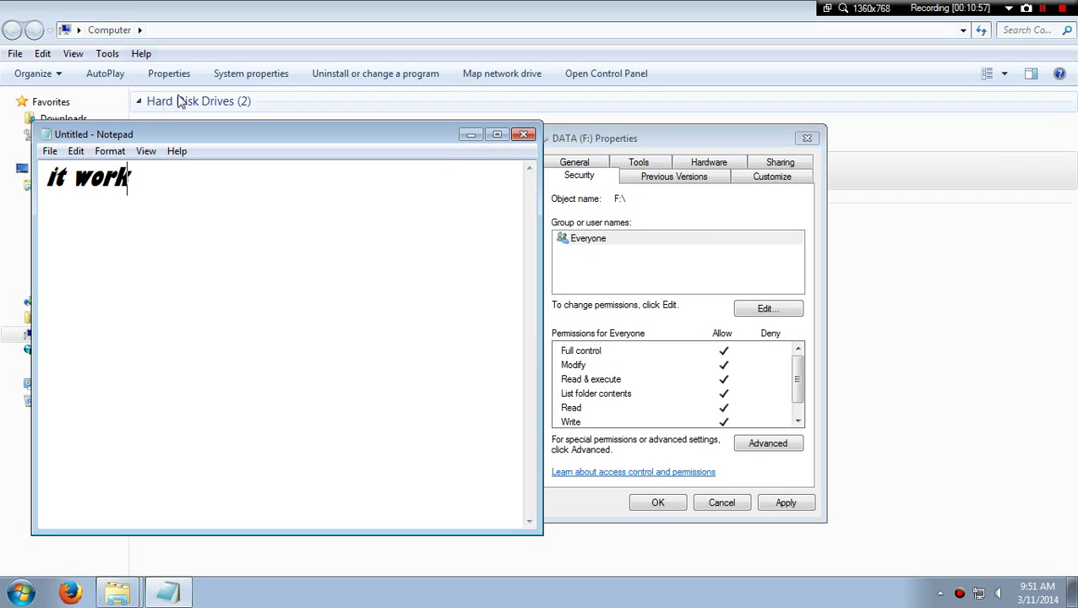
# Step: Open the DATA (F:) drive and browse the files in its Delta Force Black Hawk Down + Team Sabre (v1.5.0.5) folder
pyautogui.click(242, 14)
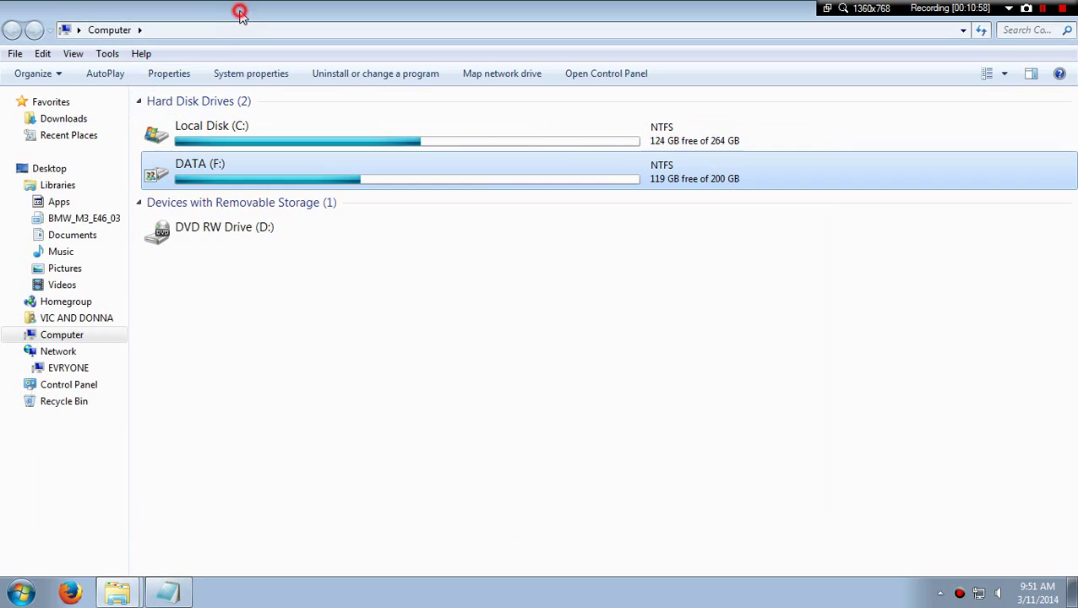
pyautogui.doubleClick(492, 181)
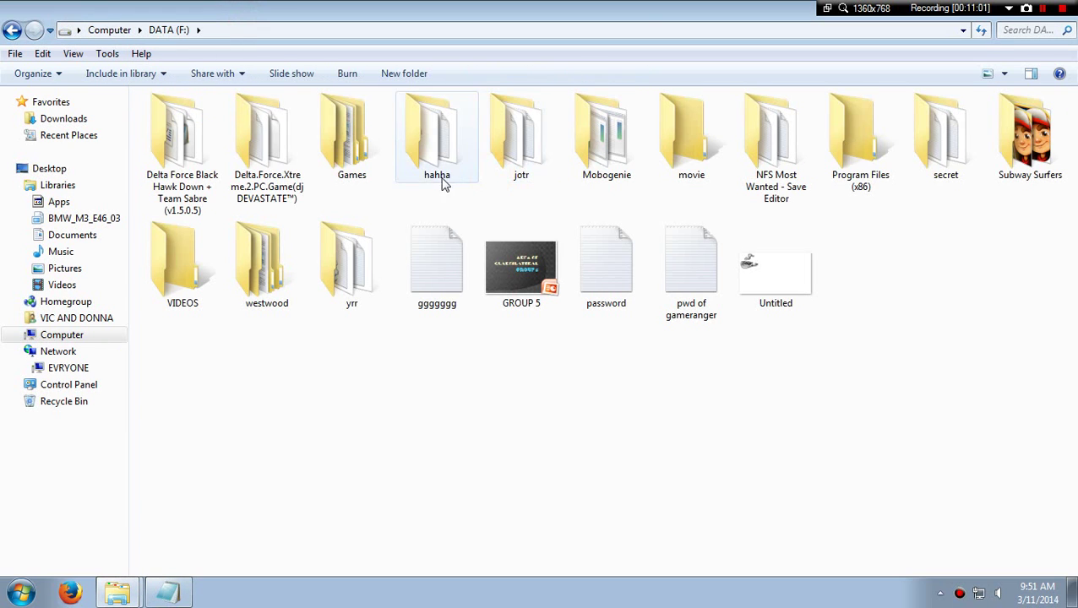
pyautogui.doubleClick(205, 156)
pyautogui.scroll(-20, 193, 549)
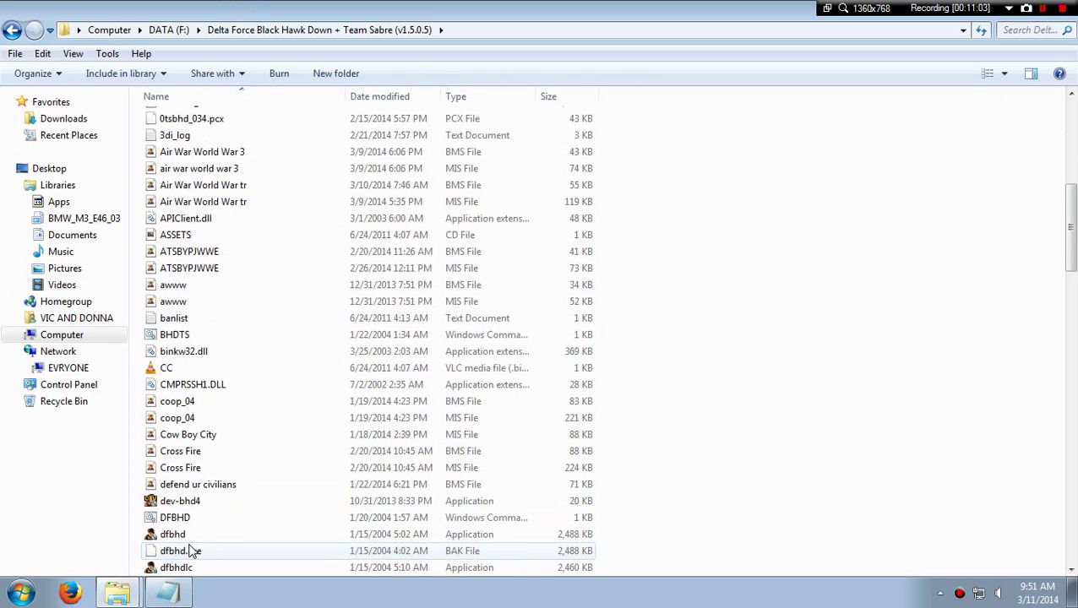
# Step: Return to the note and replace its text with "all files executables had work"
pyautogui.moveTo(118, 591)
pyautogui.click(118, 555)
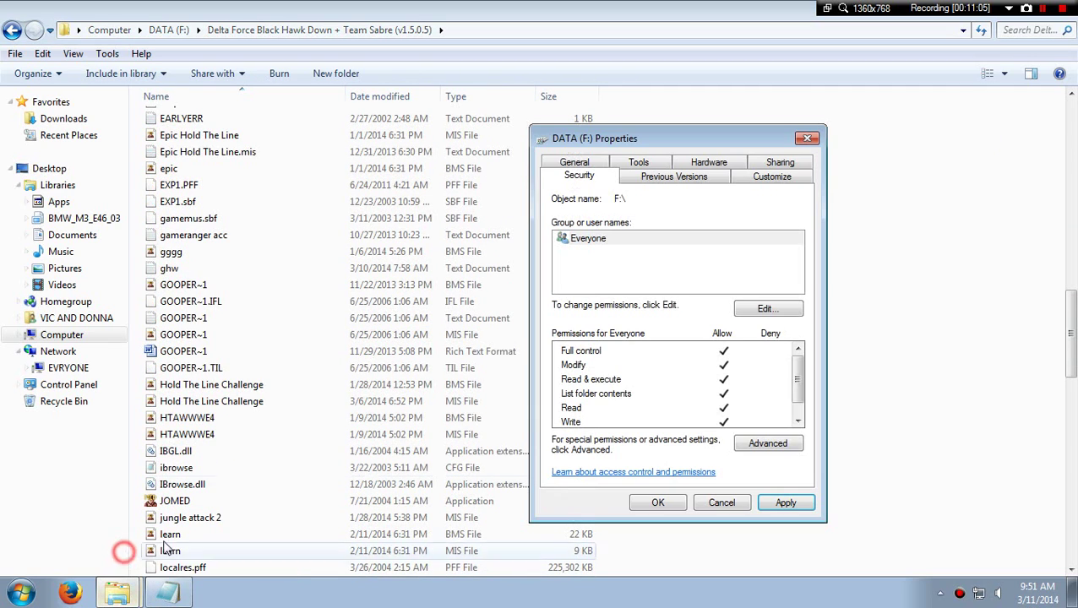
pyautogui.click(168, 593)
pyautogui.click(265, 151)
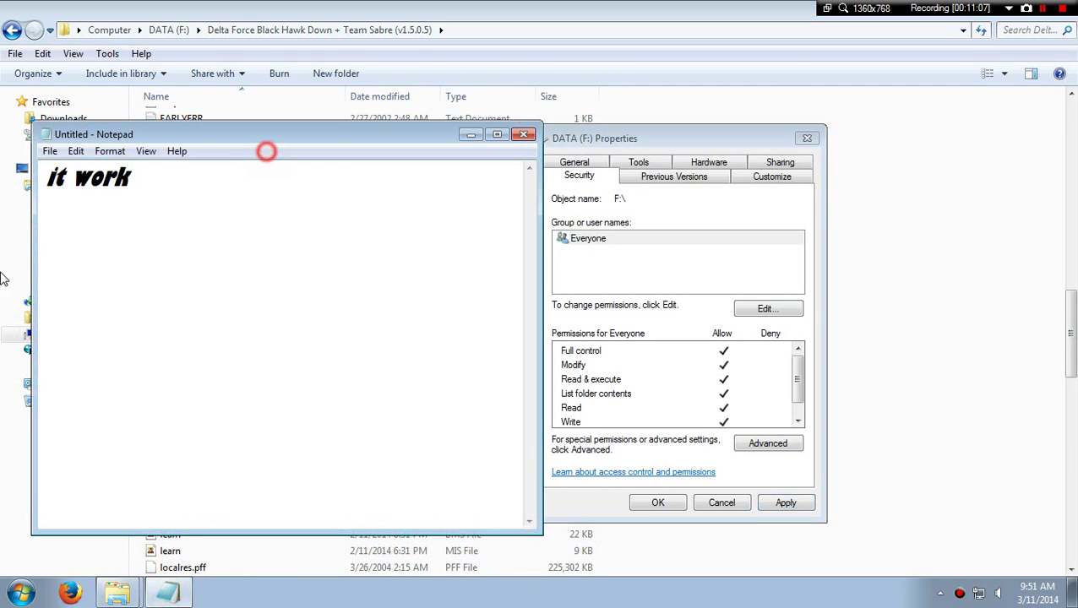
pyautogui.moveTo(169, 193); pyautogui.dragTo(47, 179)
pyautogui.write('all filke')
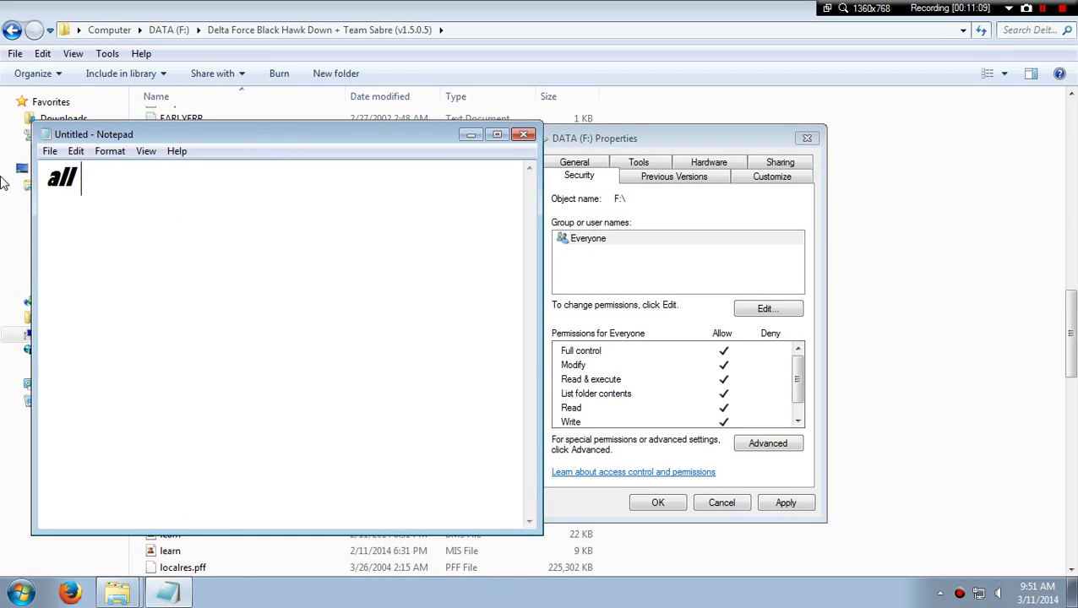
pyautogui.press('BackSpace')
pyautogui.press('BackSpace')
pyautogui.write('es ex')
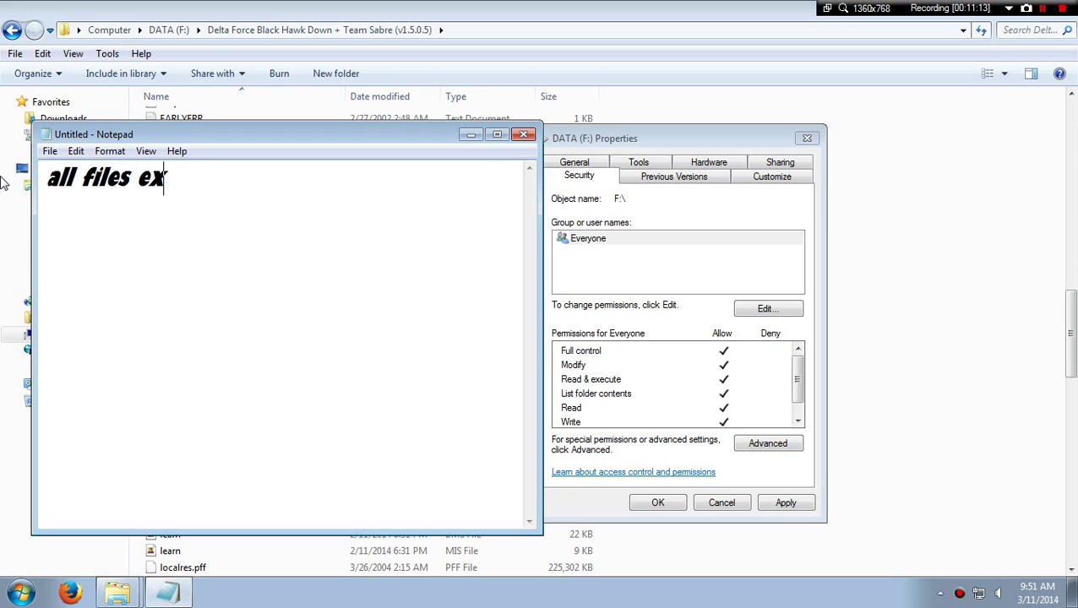
pyautogui.write('ecut')
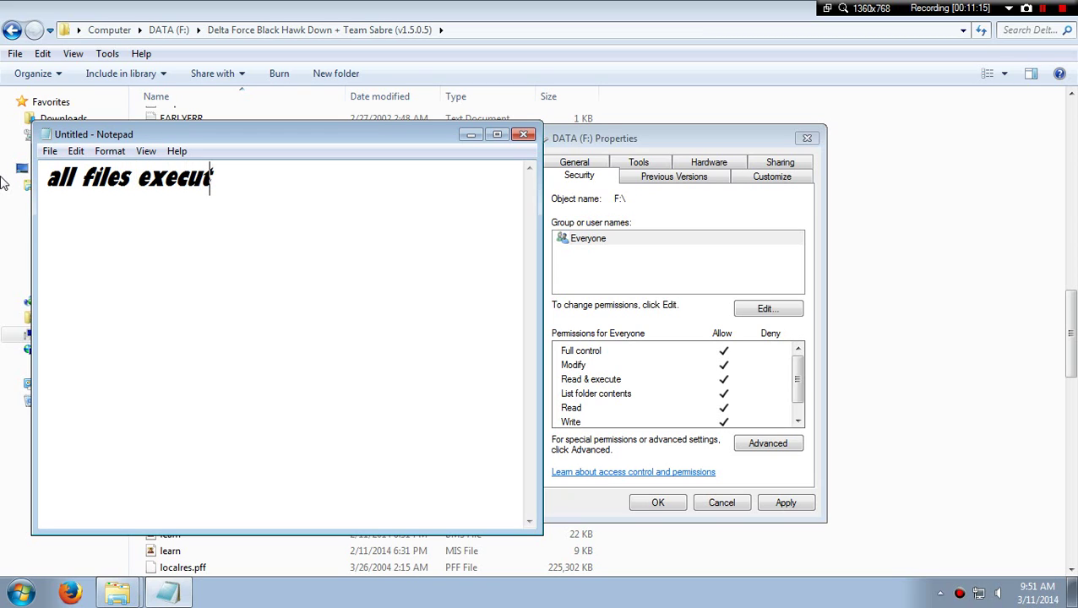
pyautogui.write('ables ')
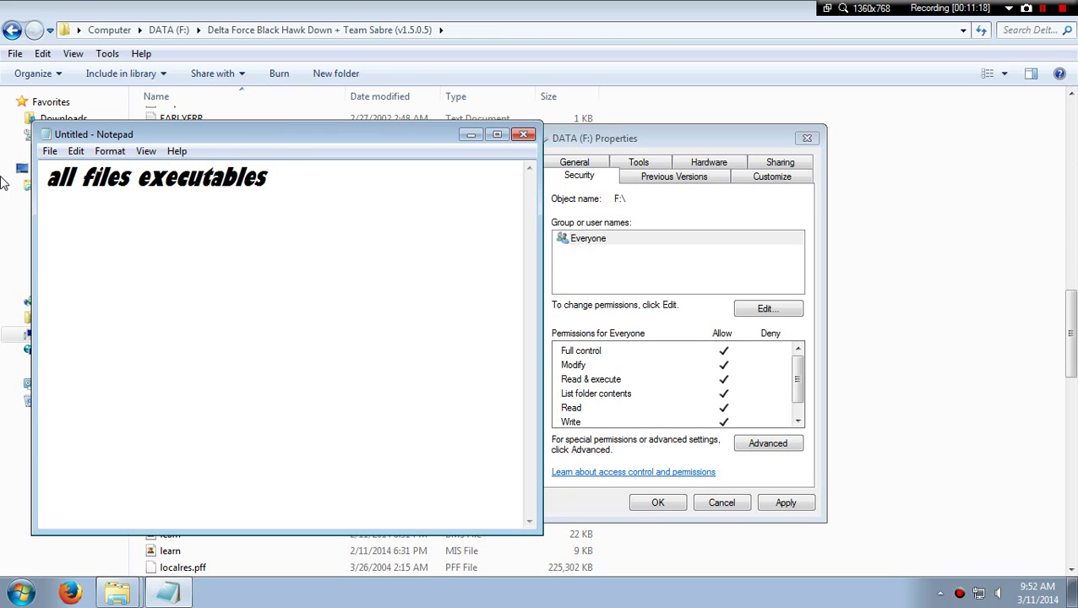
pyautogui.write('har')
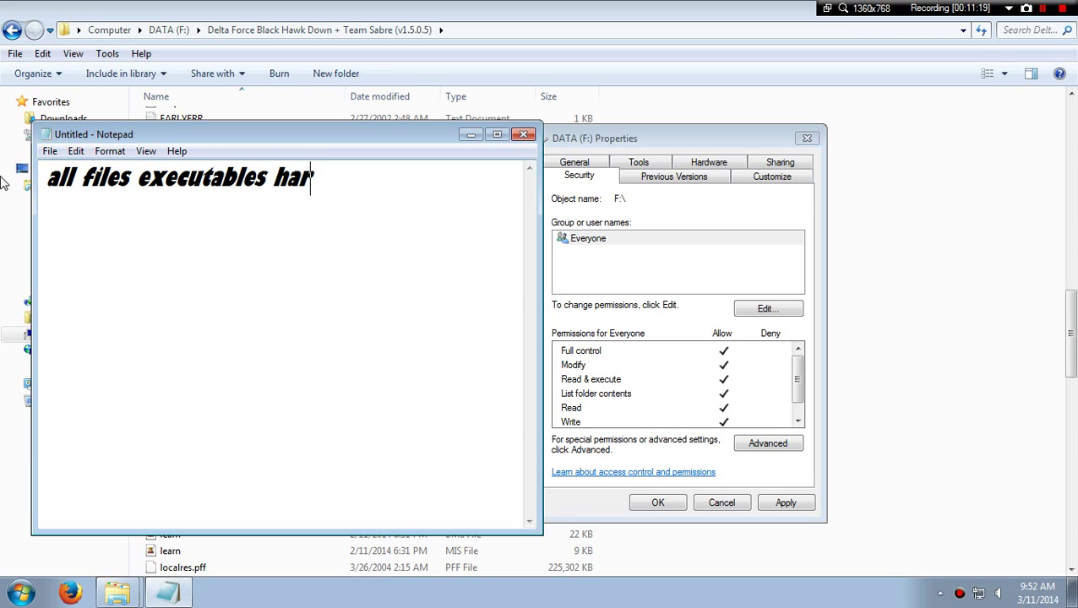
pyautogui.press('BackSpace')
pyautogui.write('d work')
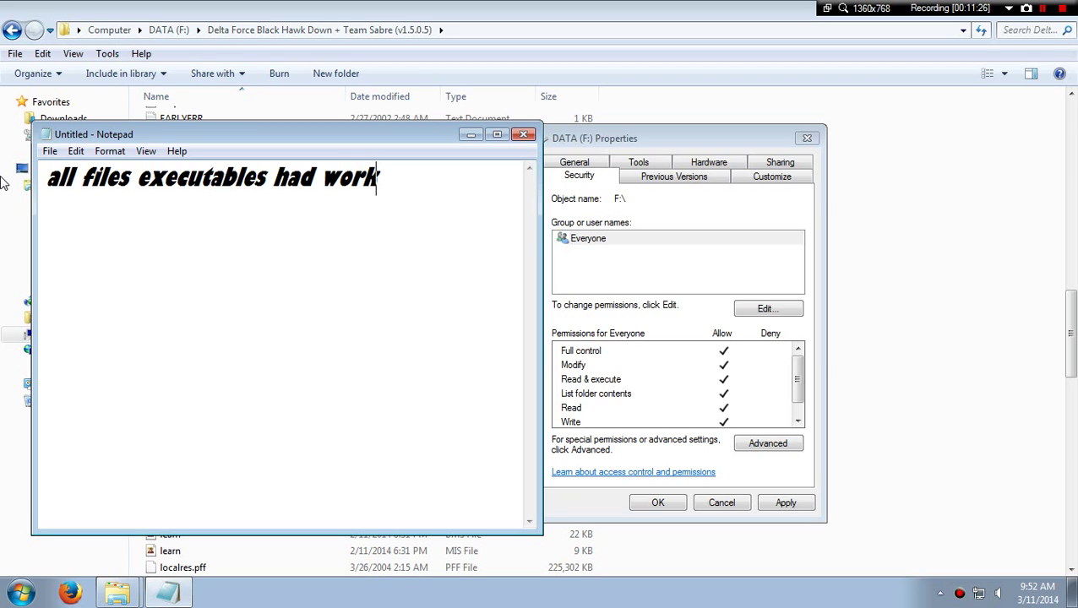
# Step: Close the DATA (F:) Properties and replace the note's text with "pls. follow me on twitter"
pyautogui.click(807, 137)
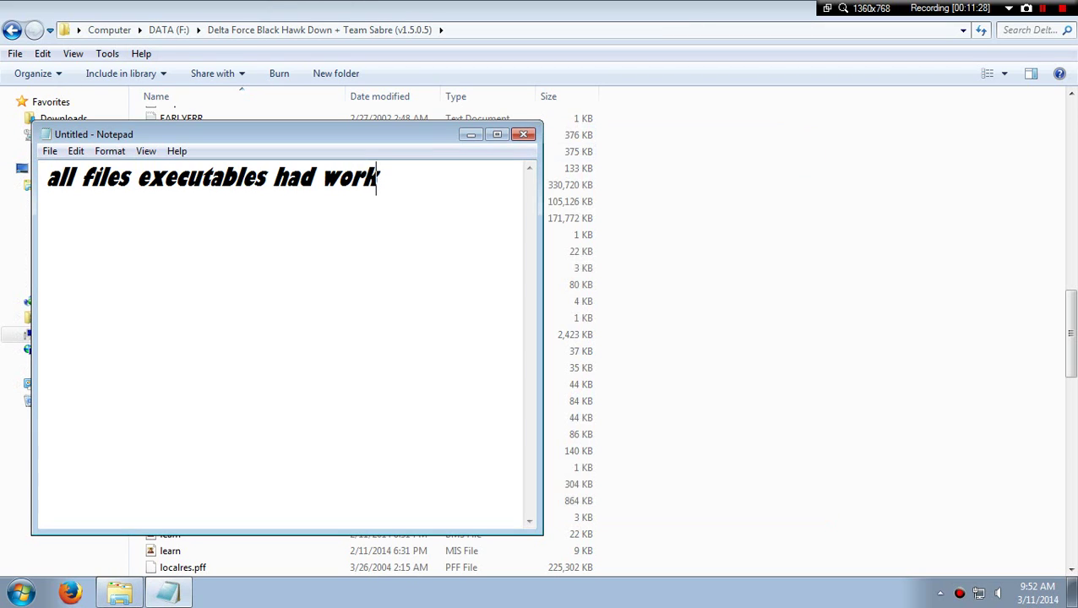
pyautogui.moveTo(441, 192); pyautogui.dragTo(336, 179)
pyautogui.moveTo(409, 178); pyautogui.dragTo(46, 179)
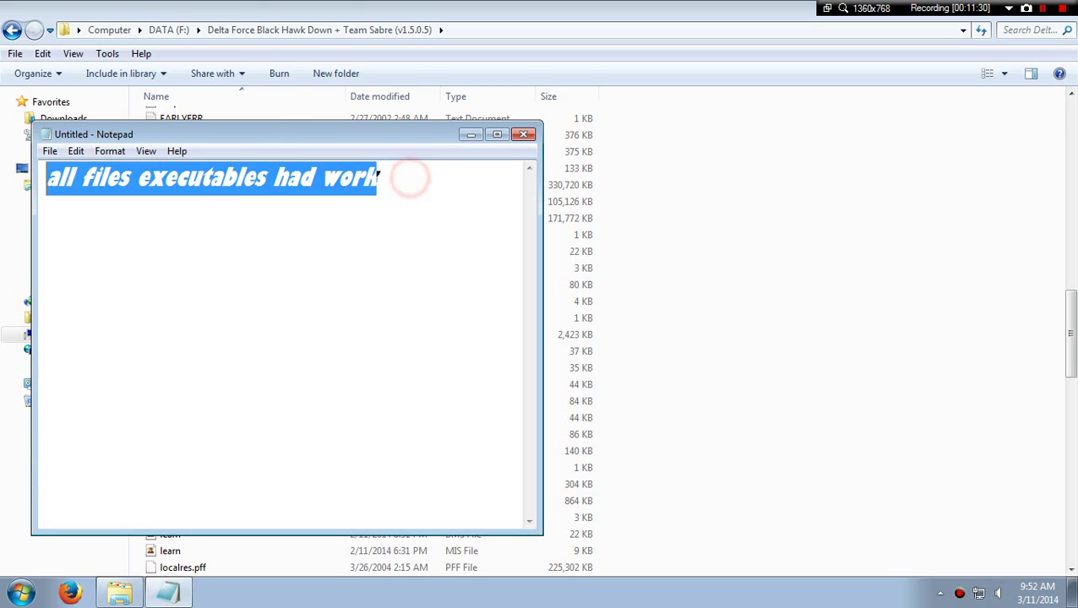
pyautogui.press('BackSpace')
pyautogui.write('pls. ')
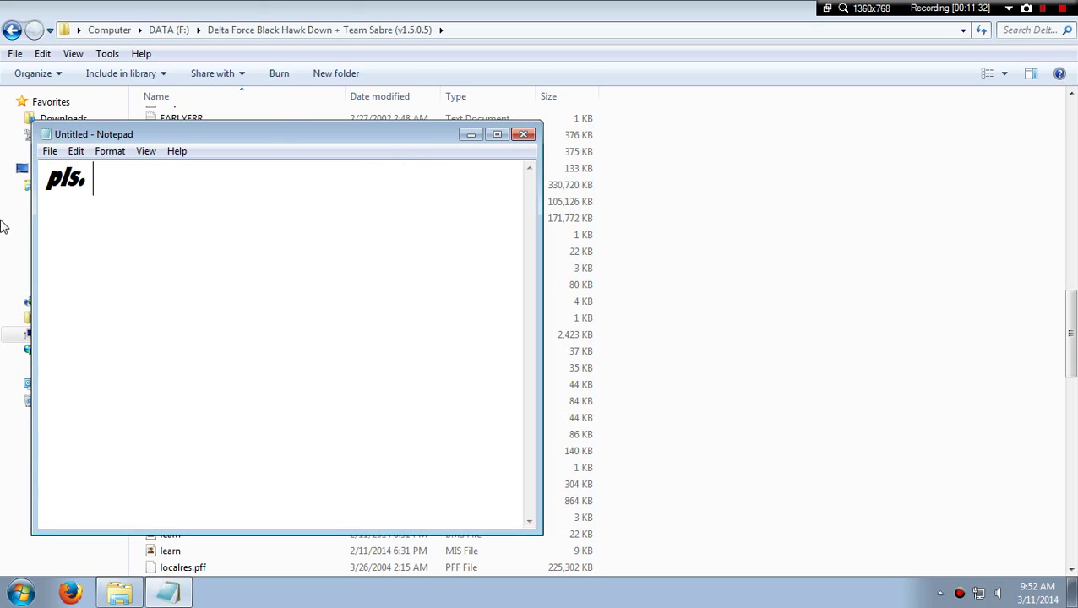
pyautogui.write('follow me on titter')
pyautogui.press('BackSpace')
pyautogui.press('BackSpace')
pyautogui.press('BackSpace')
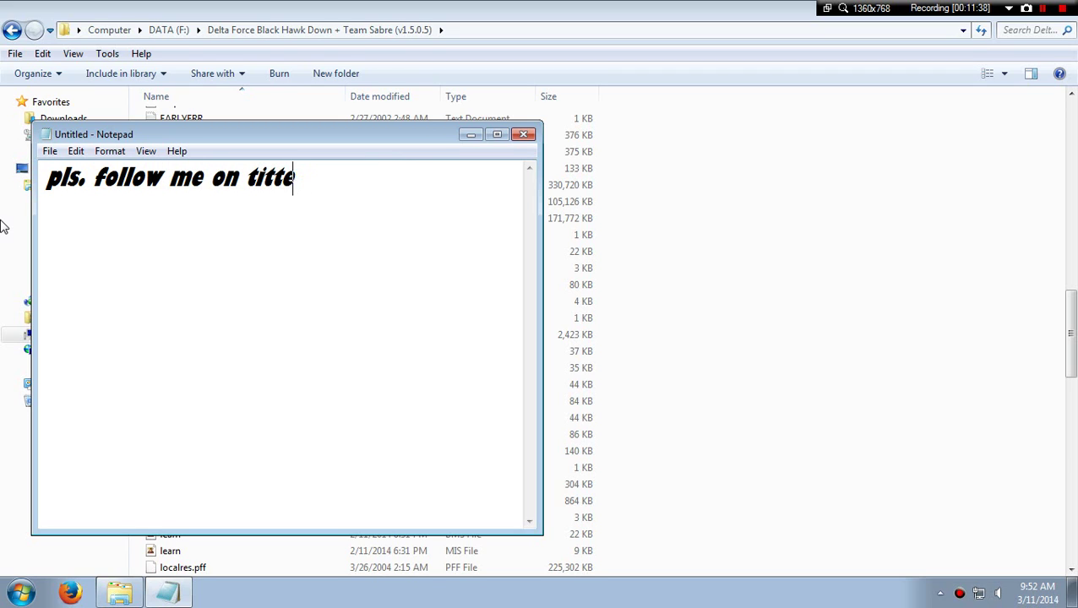
pyautogui.press('BackSpace')
pyautogui.press('BackSpace')
pyautogui.write('witter')
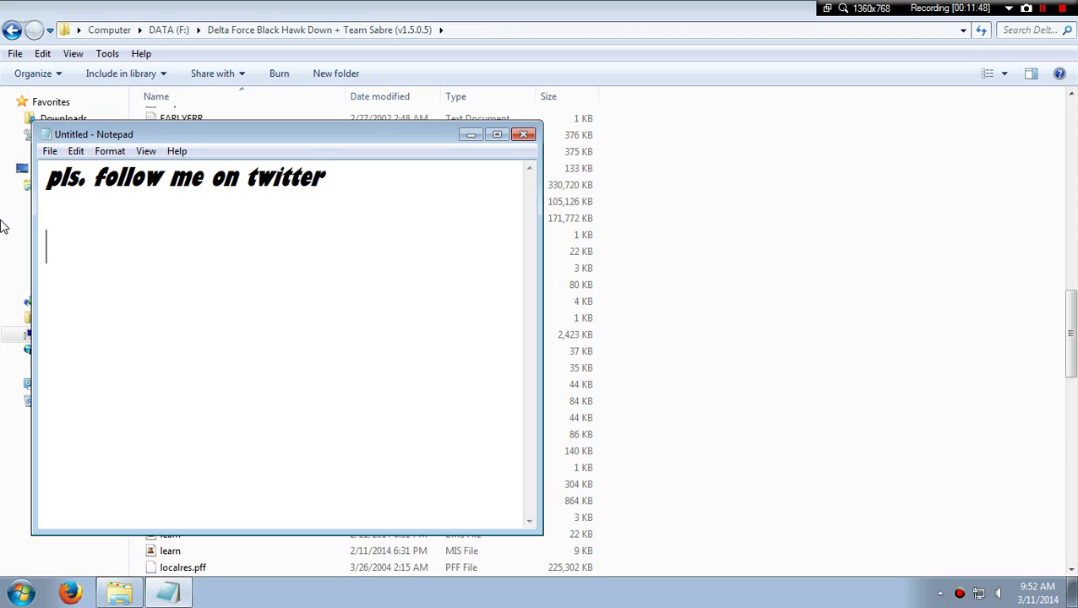
# Step: Add the Twitter profile address followed by "ok" below the first line, leaving a blank line between them
pyautogui.write('wittwer')
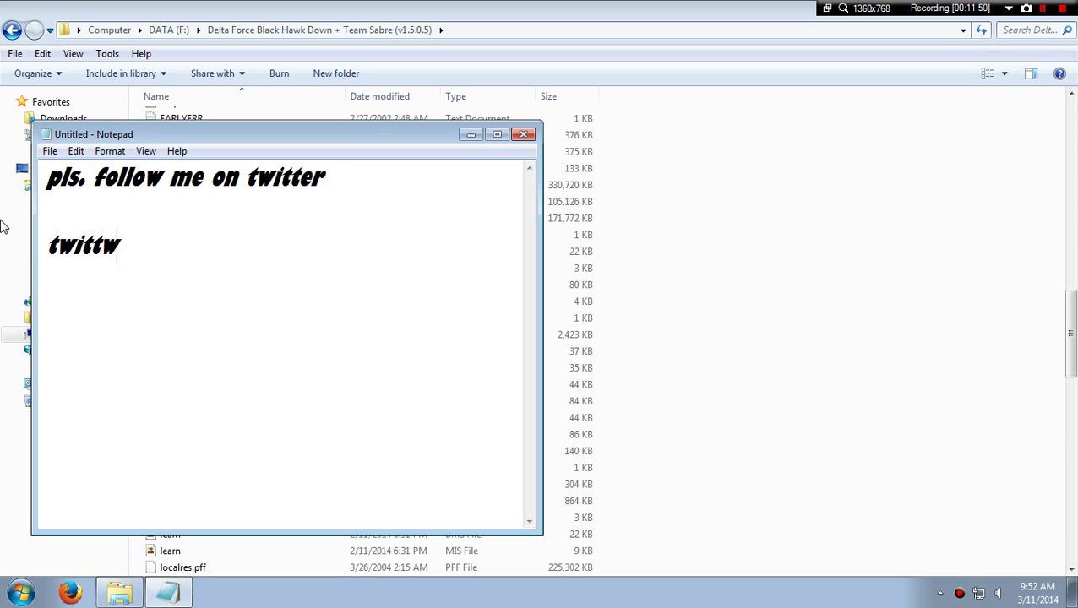
pyautogui.press('BackSpace')
pyautogui.press('BackSpace')
pyautogui.press('BackSpace')
pyautogui.write('twe')
pyautogui.press('BackSpace')
pyautogui.press('BackSpace')
pyautogui.write('er.com/twee')
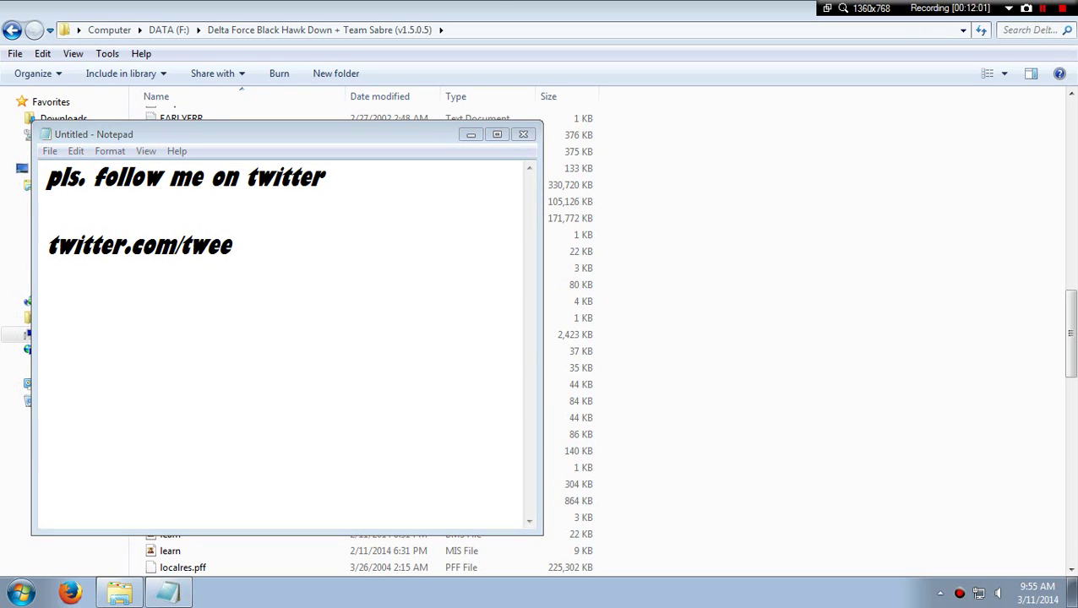
pyautogui.click(269, 252)
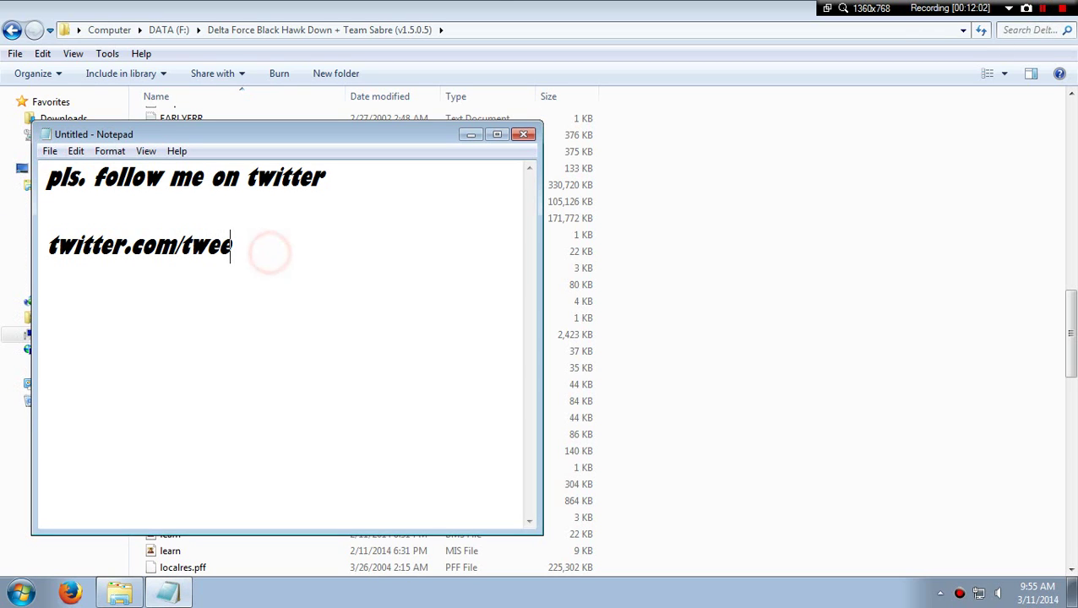
pyautogui.write('tme')
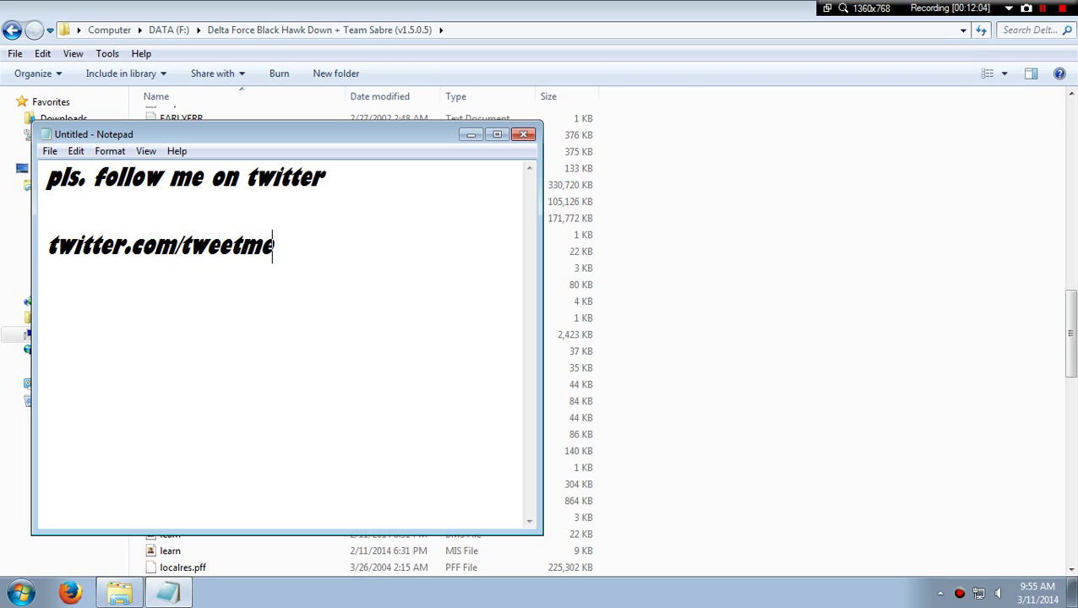
pyautogui.write('4ndy0u ok ')
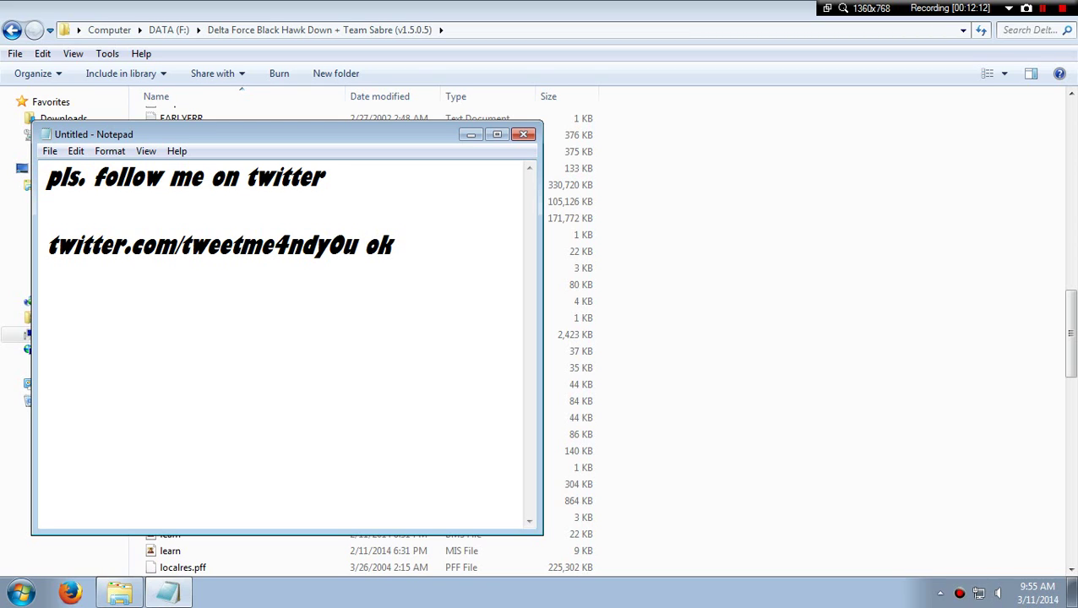
# Step: Add the line "and visit my blog" and, on the line below it, the address "jotrgames.blogspot.com"
pyautogui.write('and ')
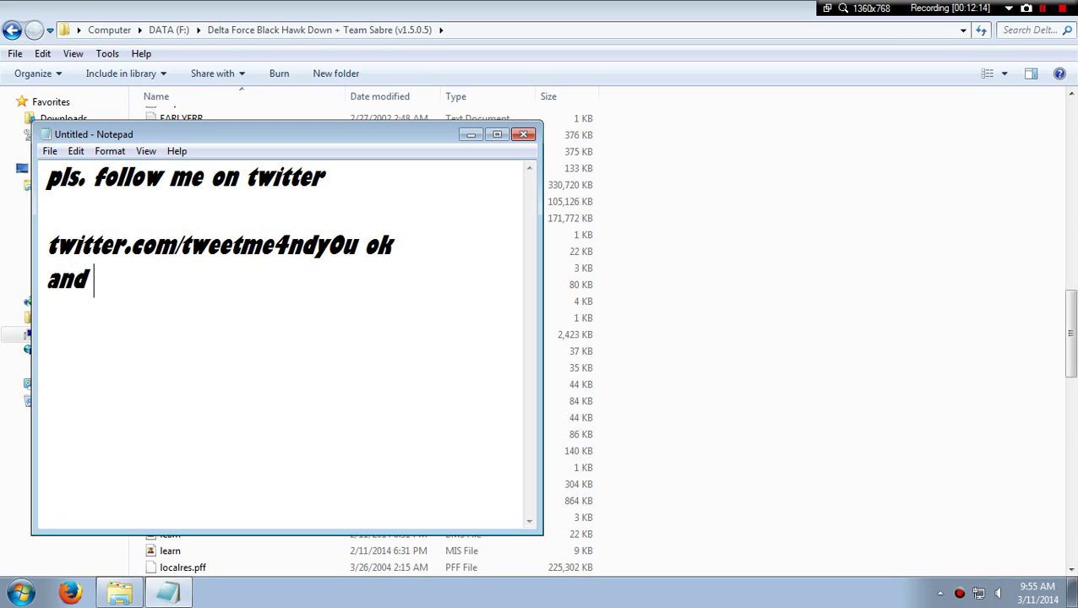
pyautogui.write('visit ')
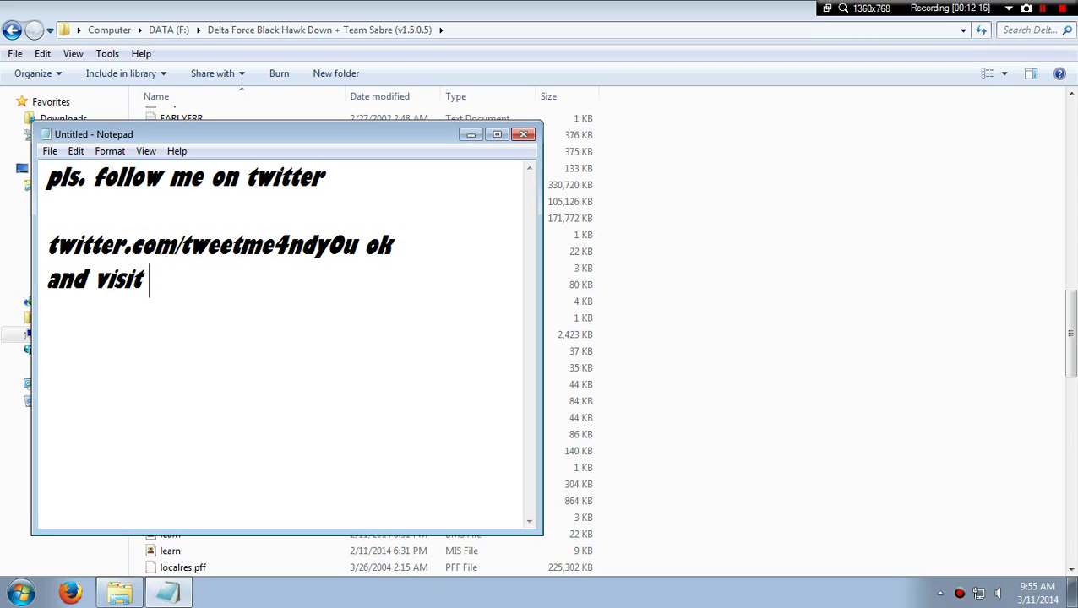
pyautogui.write('my bl')
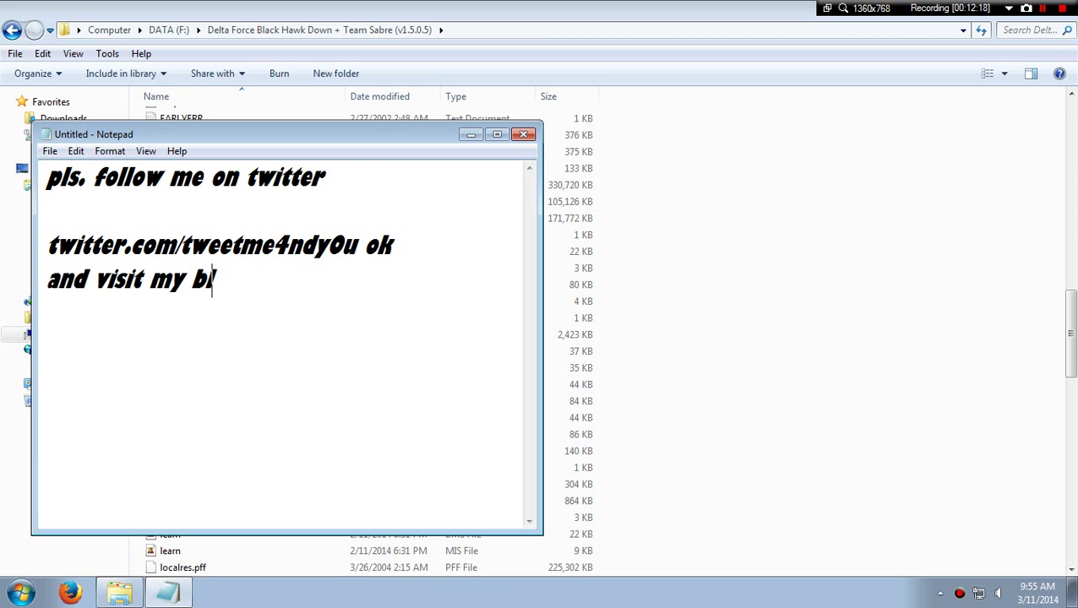
pyautogui.write('og jotr')
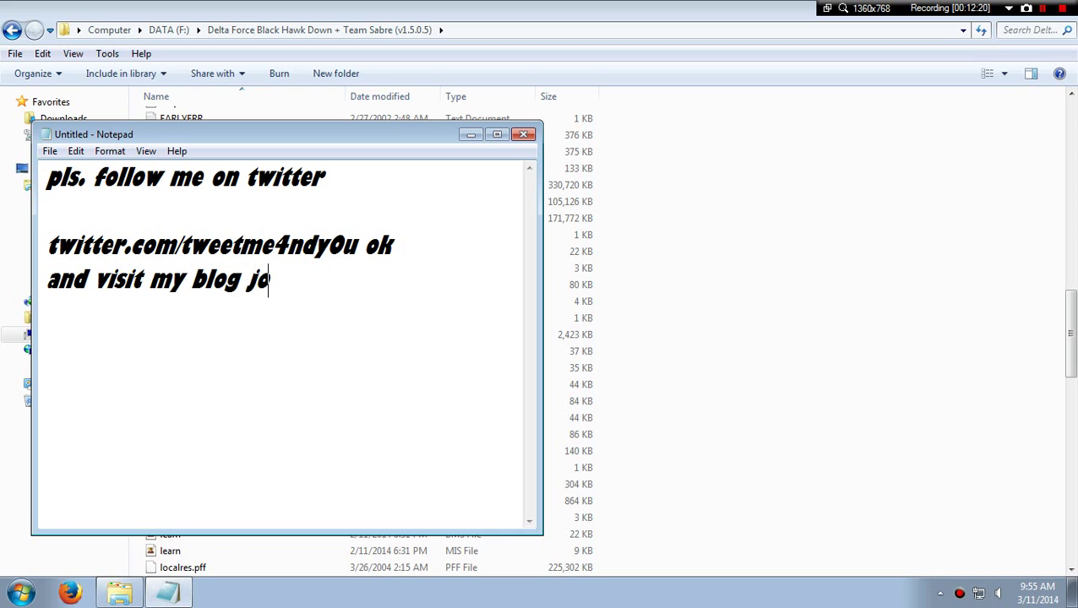
pyautogui.press('BackSpace')
pyautogui.press('BackSpace')
pyautogui.press('BackSpace')
pyautogui.press('BackSpace')
pyautogui.press('Return')
pyautogui.write('jotrgames.bl')
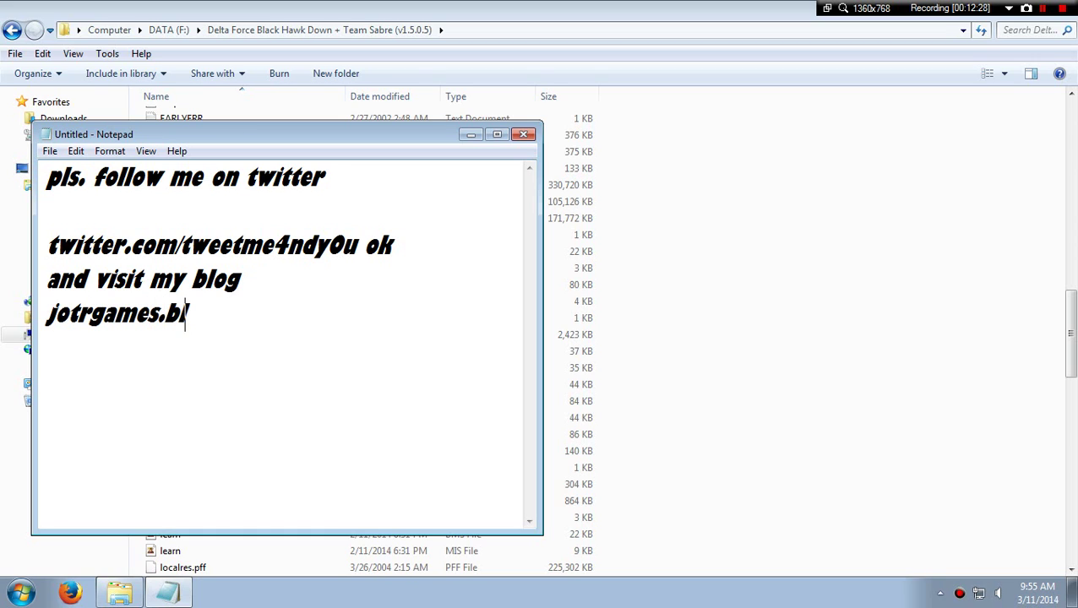
pyautogui.write('ogspot')
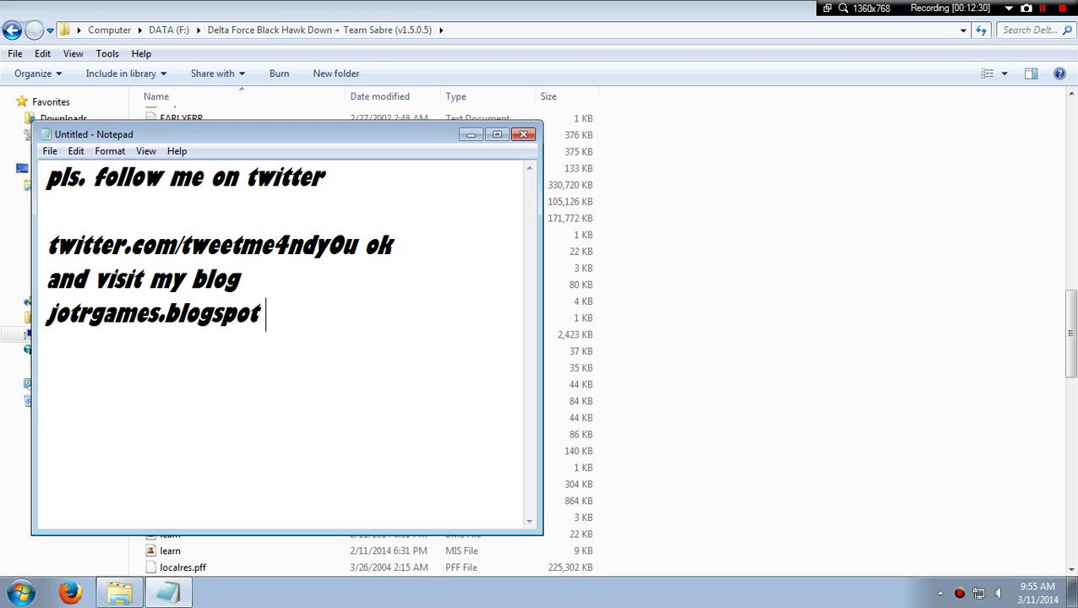
pyautogui.write('.com')
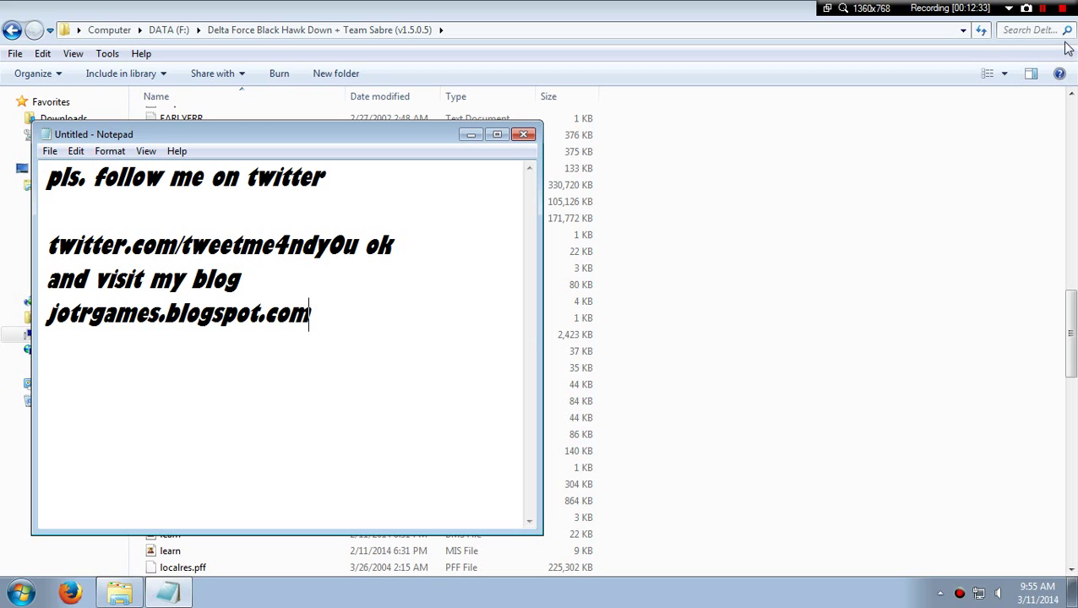